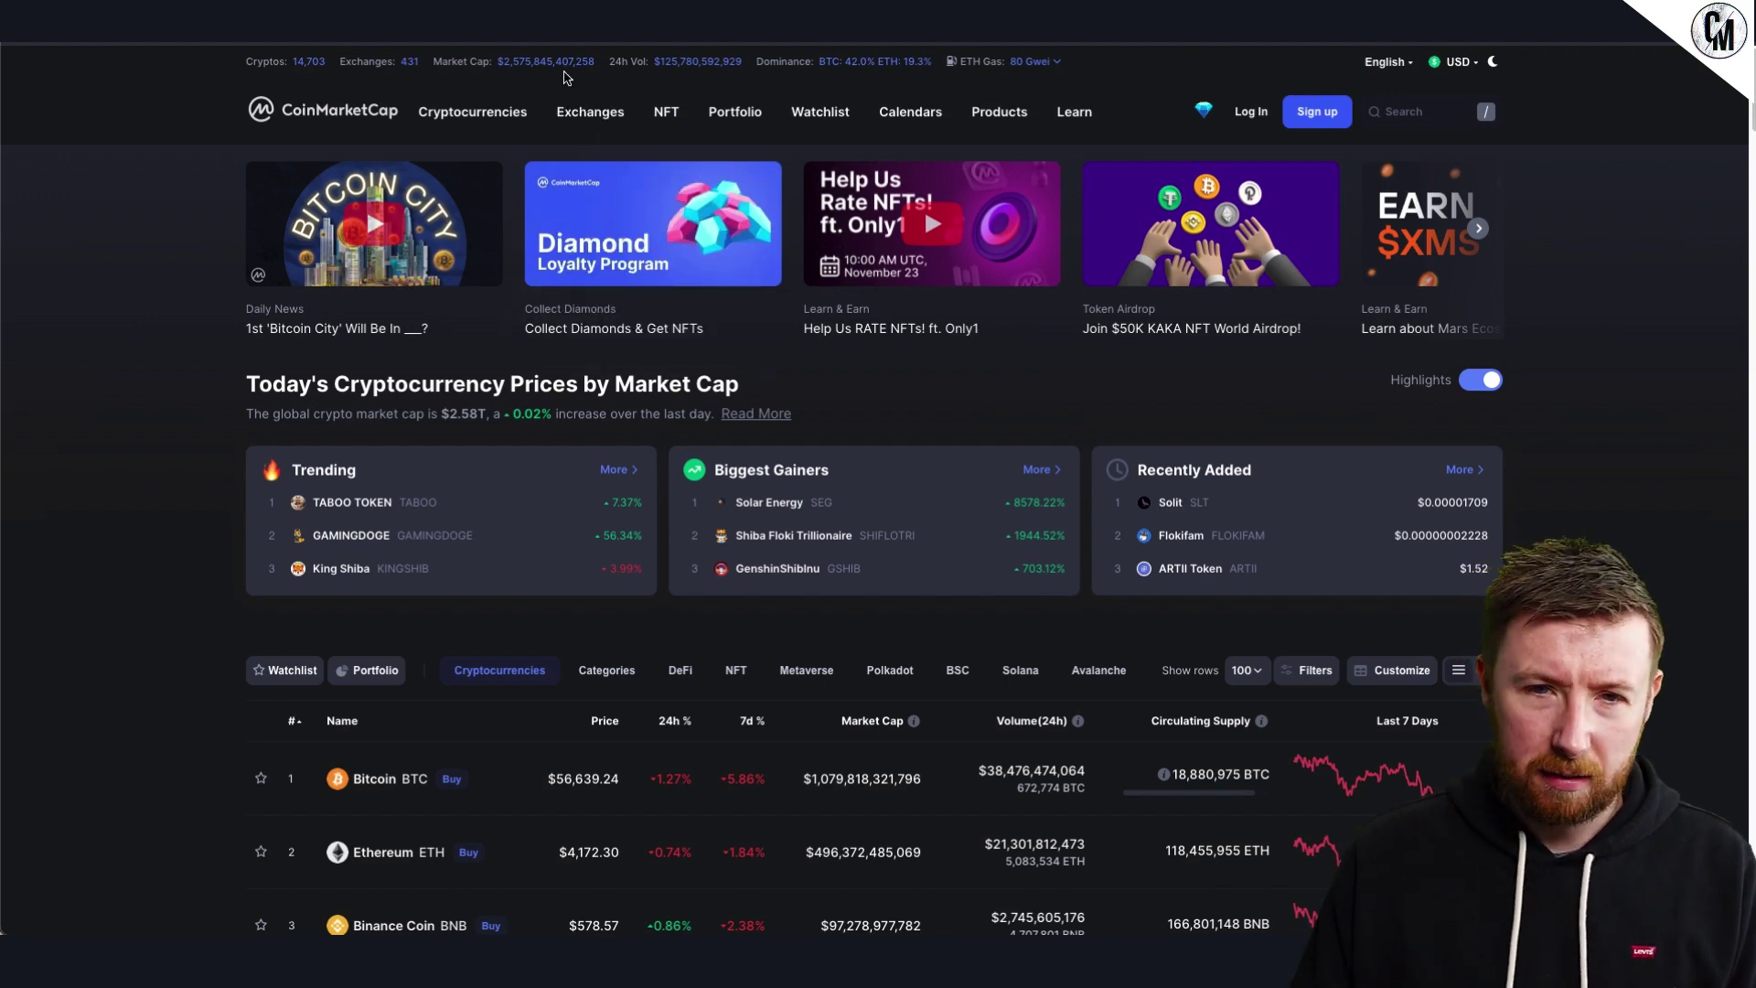
- Bring up the Cryptocurrencies dropdown in CoinMarketCap's top navigation
mouse_move(437, 111)
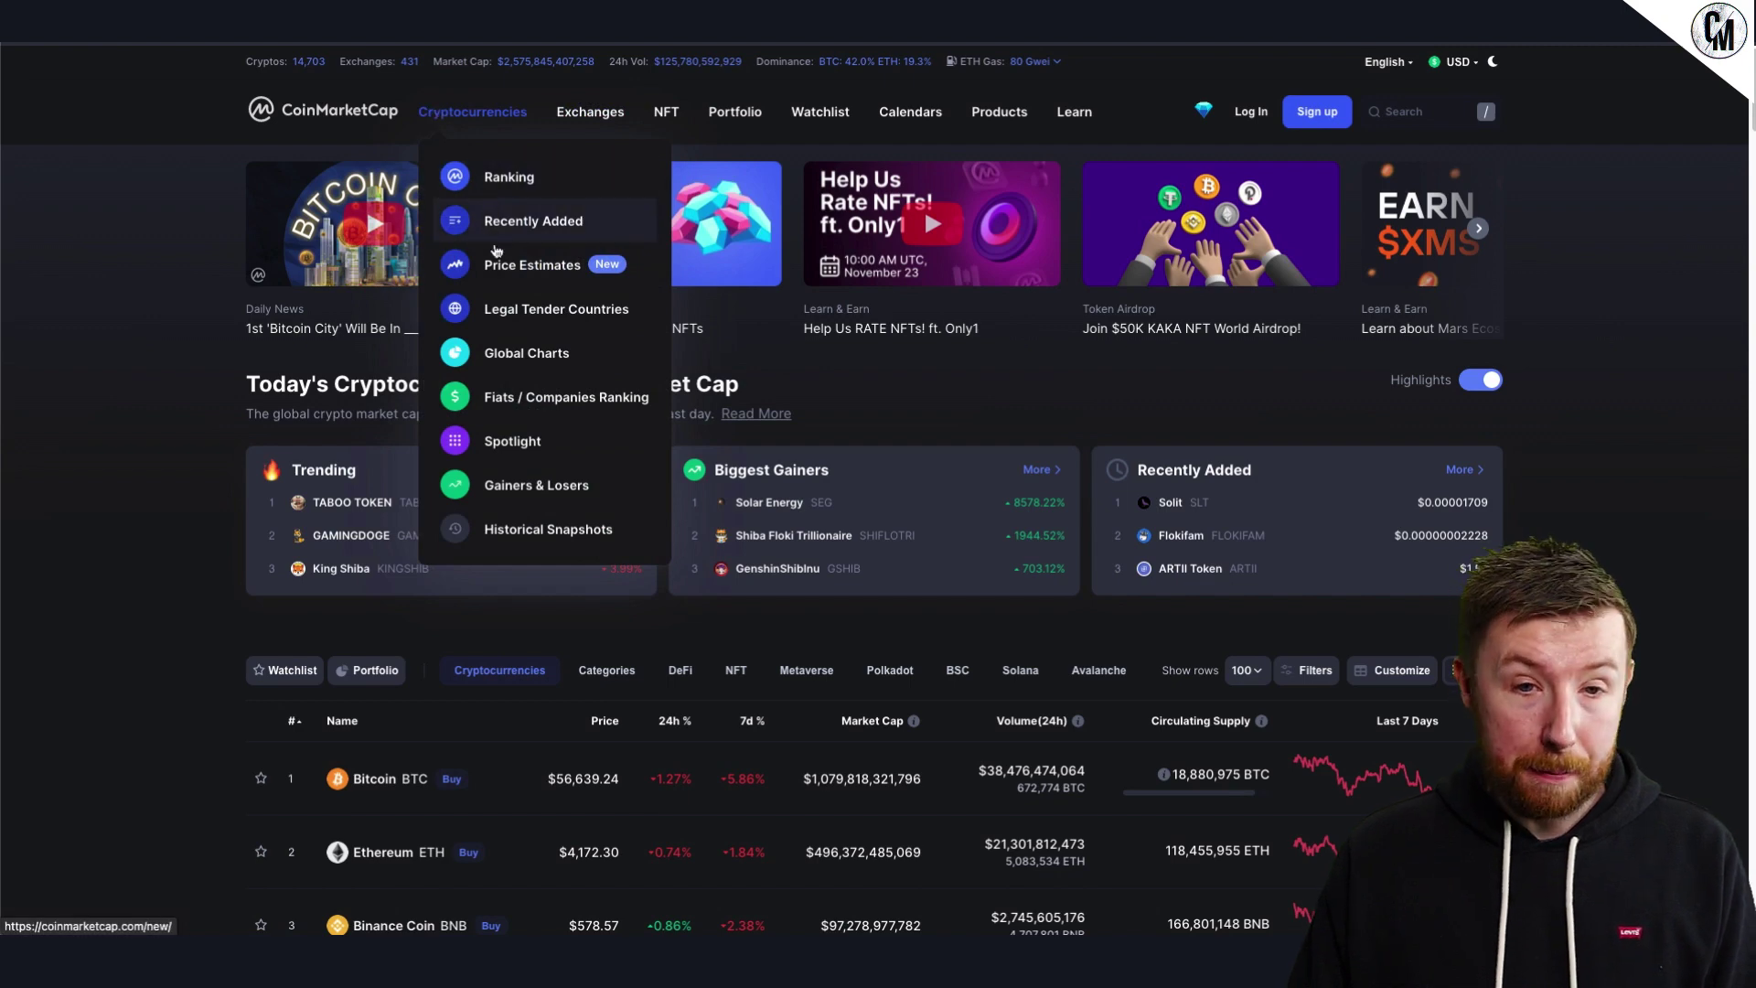
- Open the Historical Snapshots calendar, view the 28 April 2013 snapshot, then go back
click(567, 539)
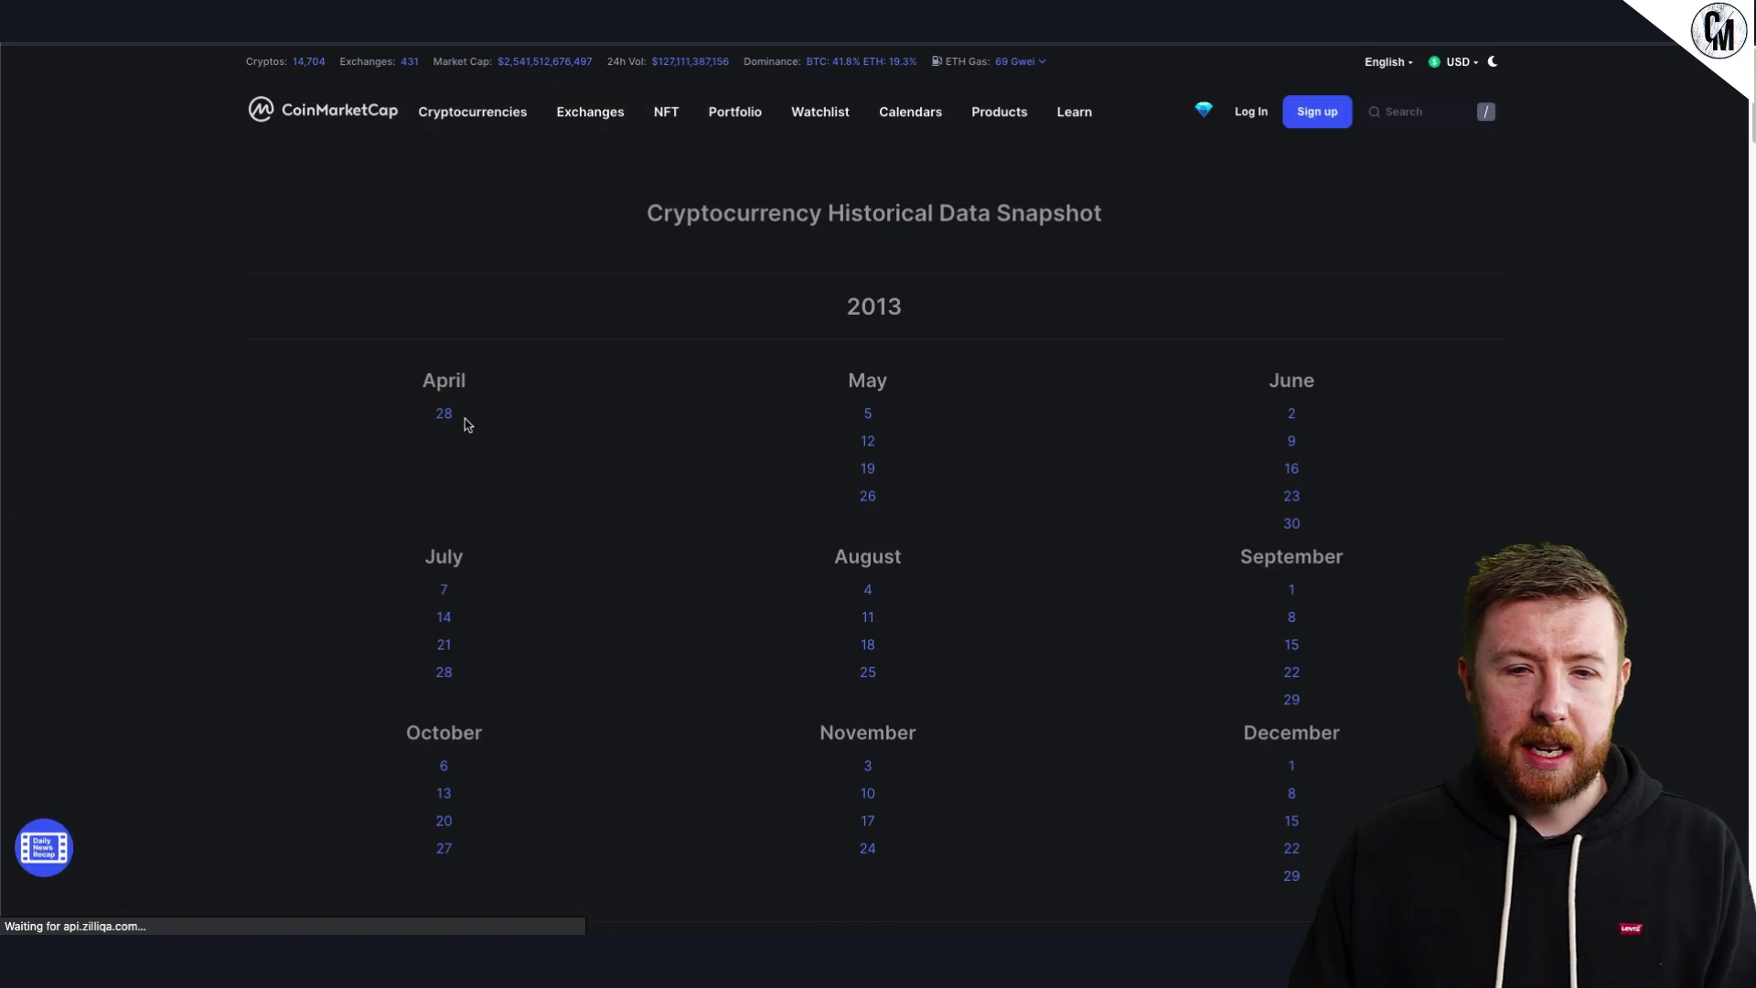
click(444, 414)
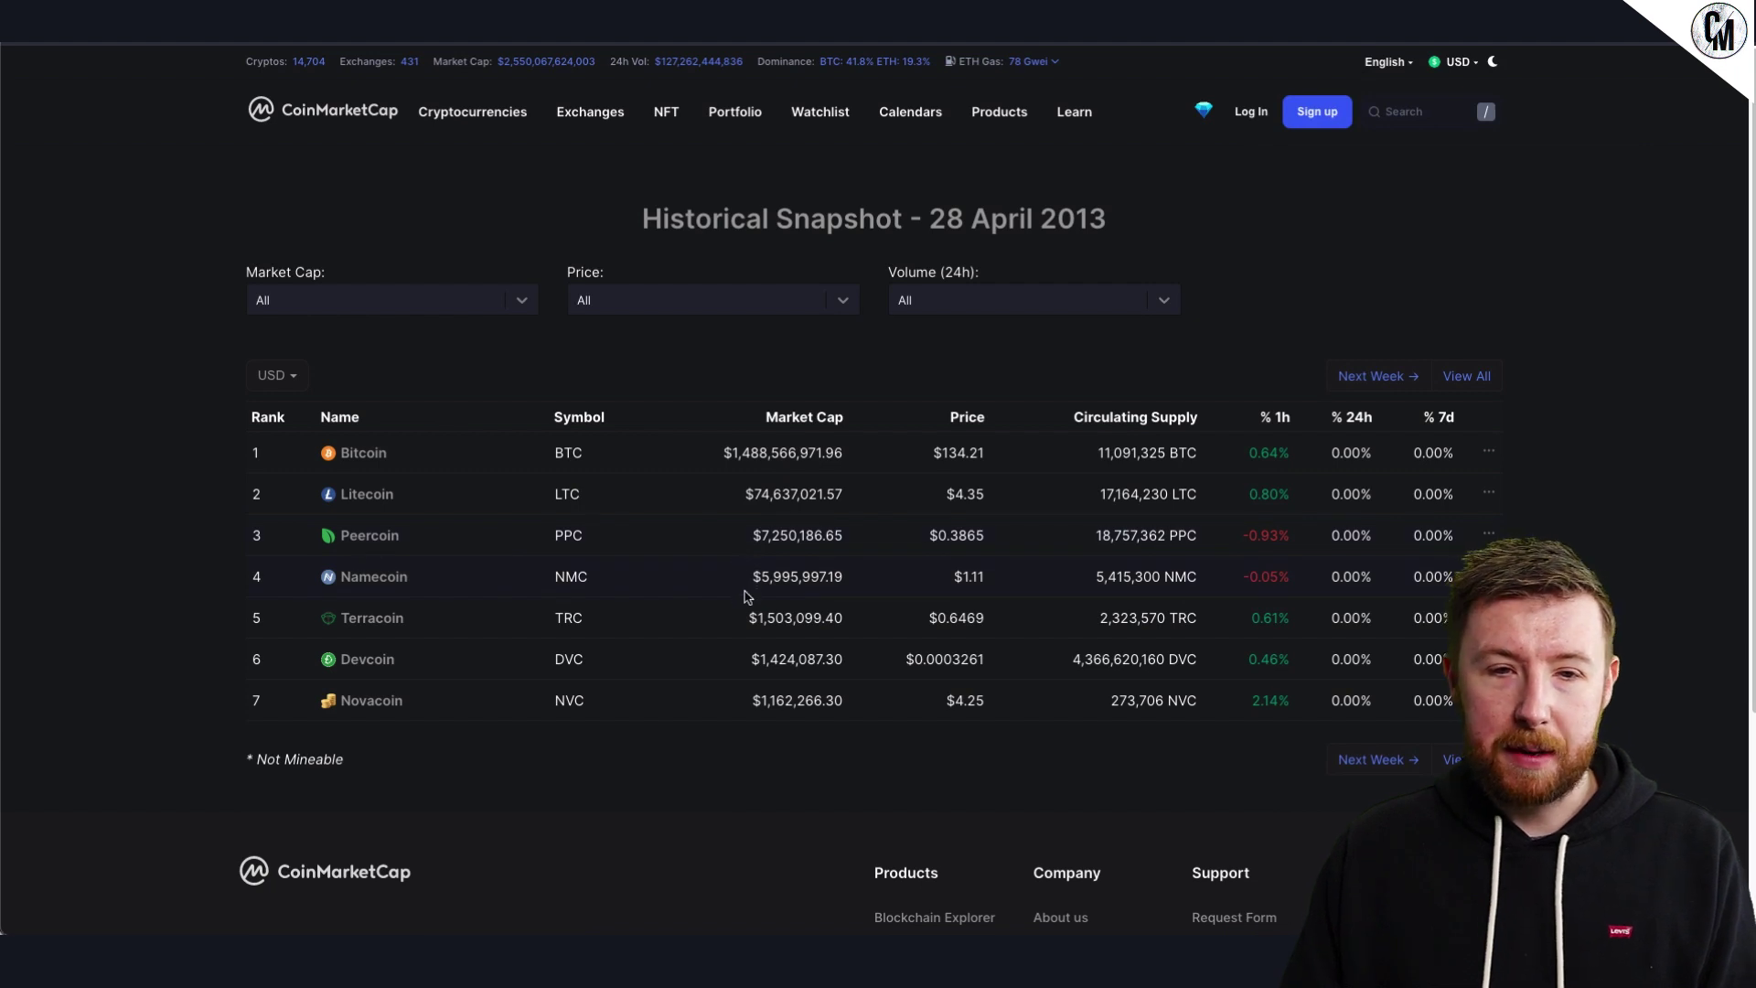
scroll(748, 599, down, 2)
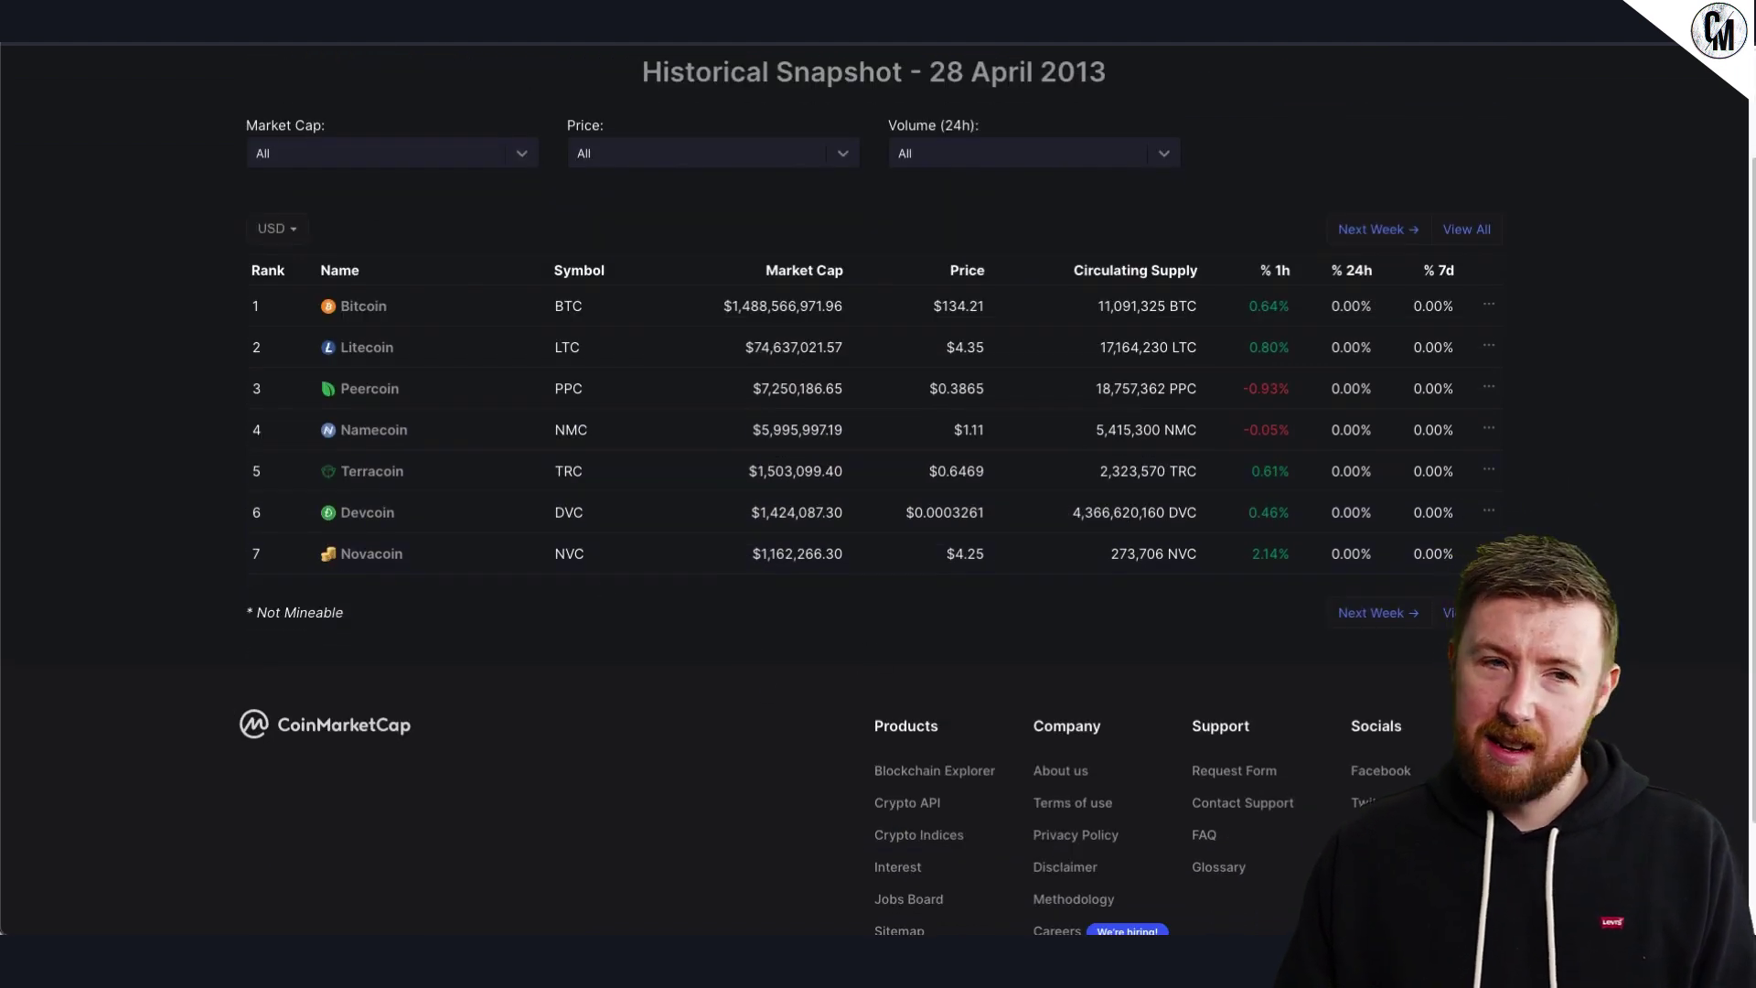
key(alt+Left)
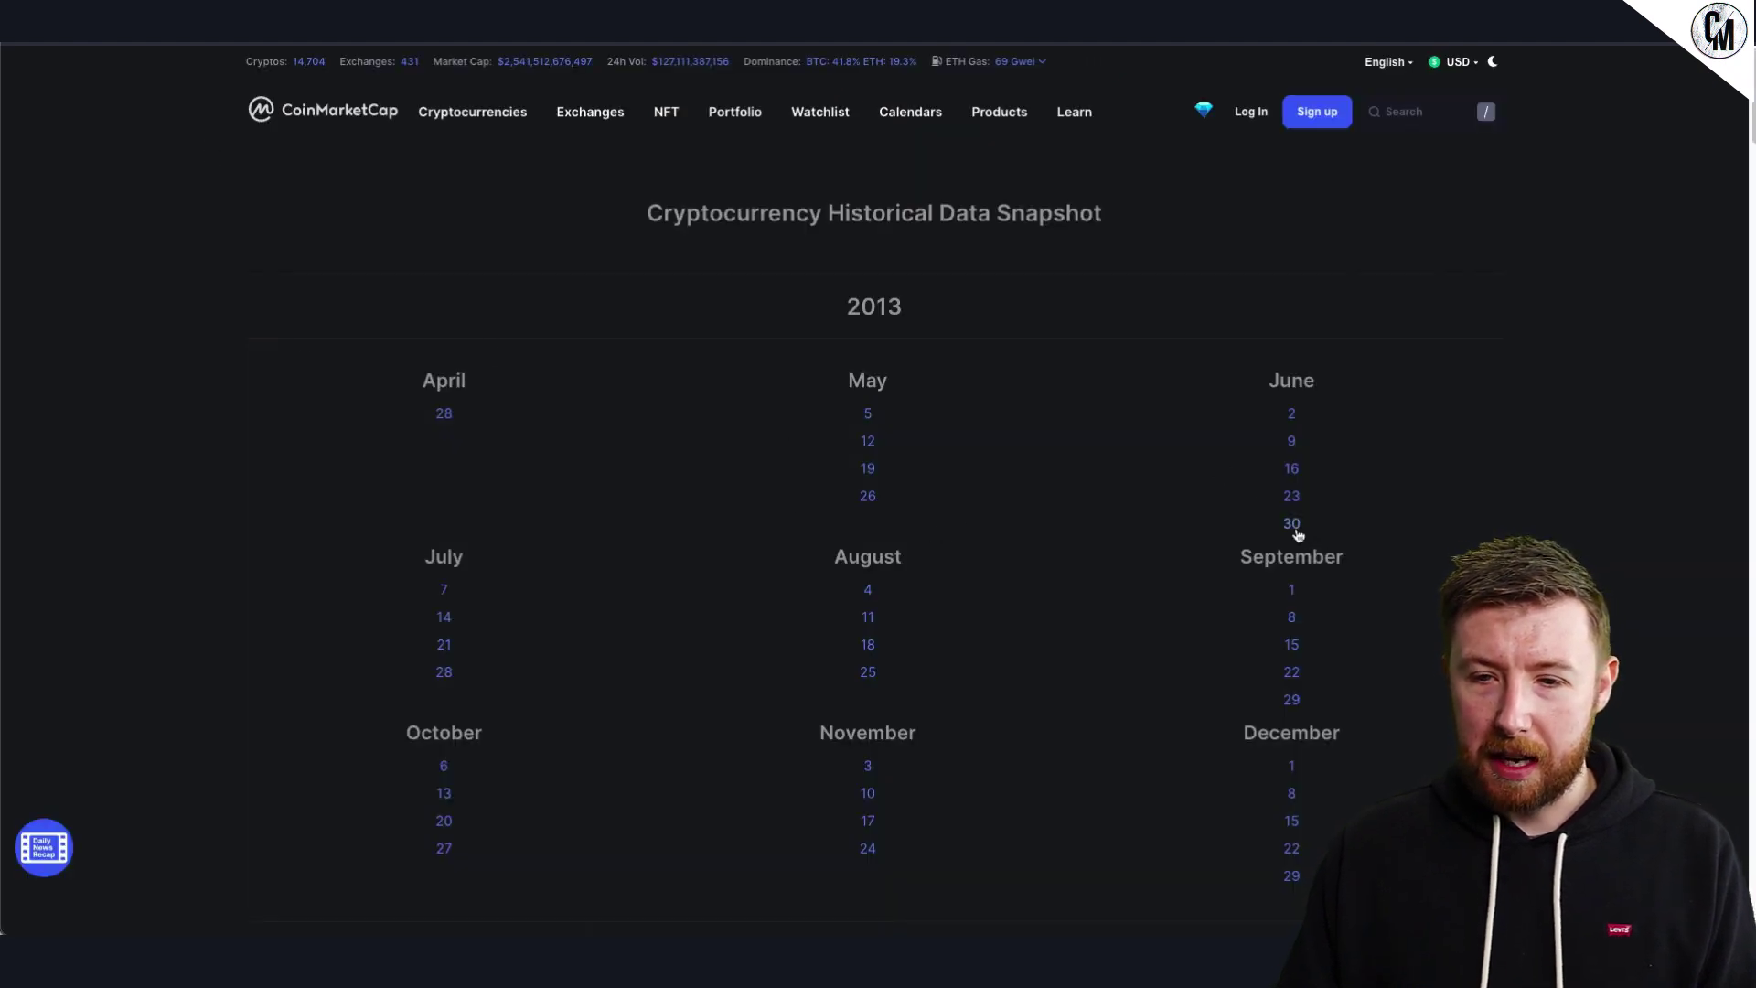
scroll(1182, 635, down, 7)
scroll(1182, 636, down, 19)
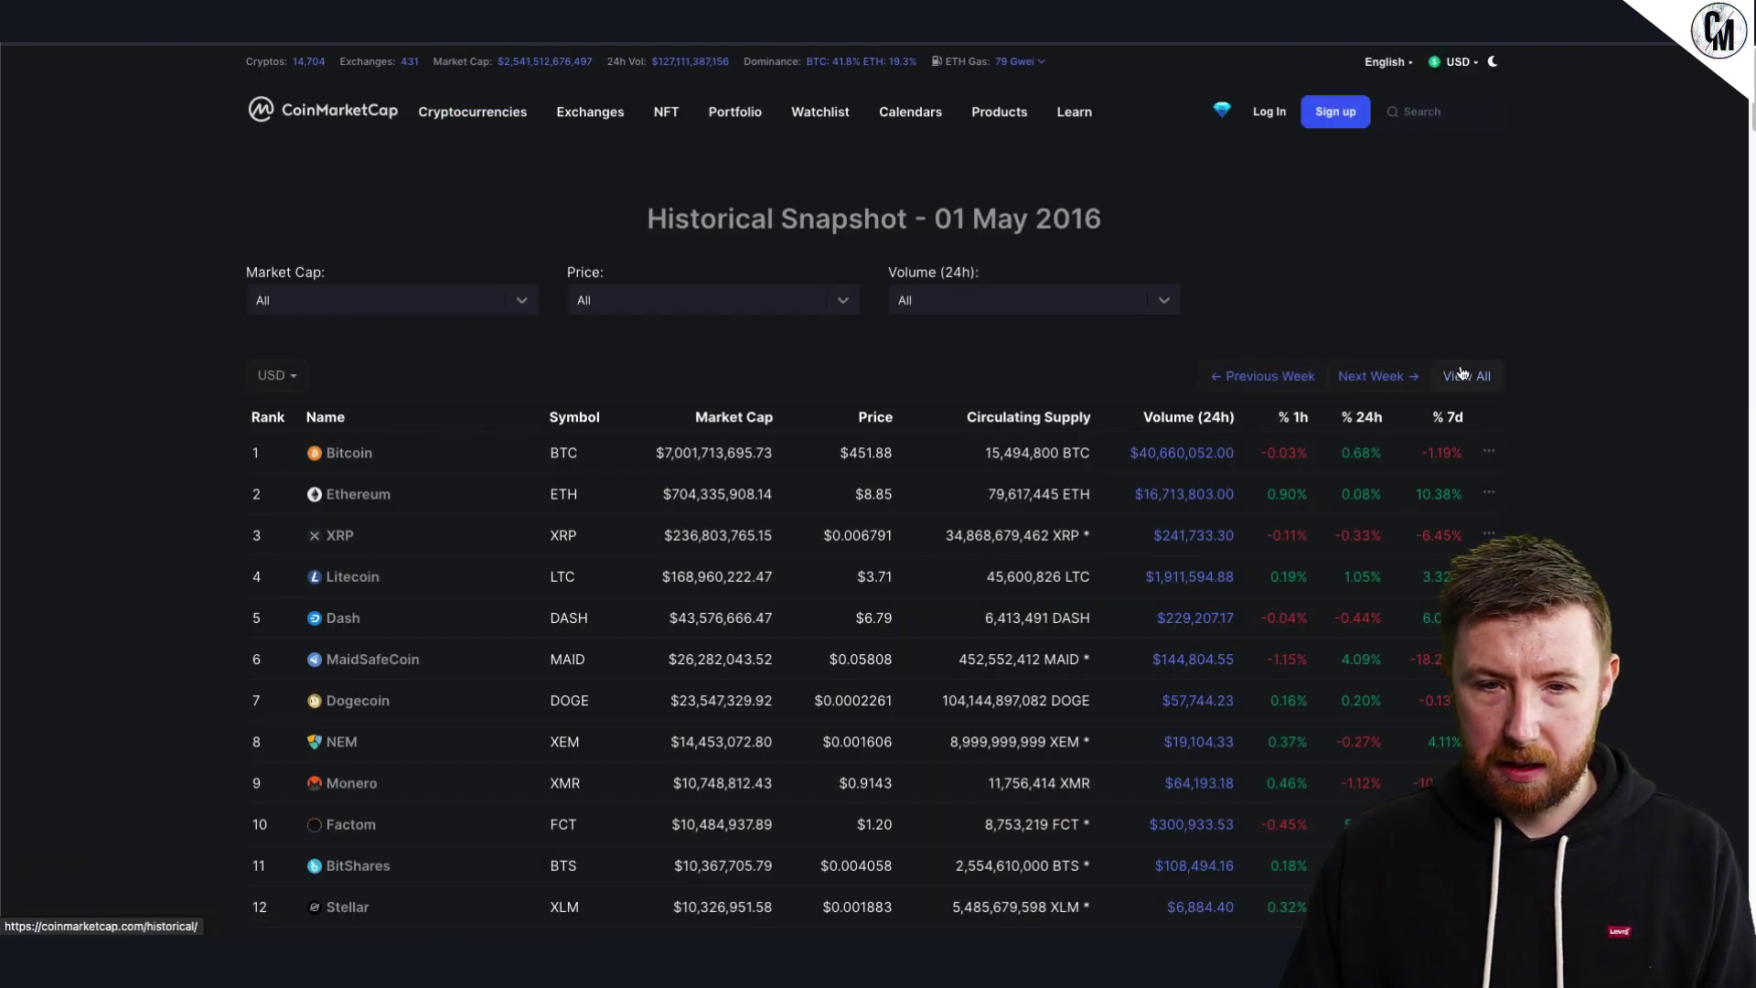
- Open the 18 August 2013 snapshot, then advance one week to 25 August 2013
click(1462, 376)
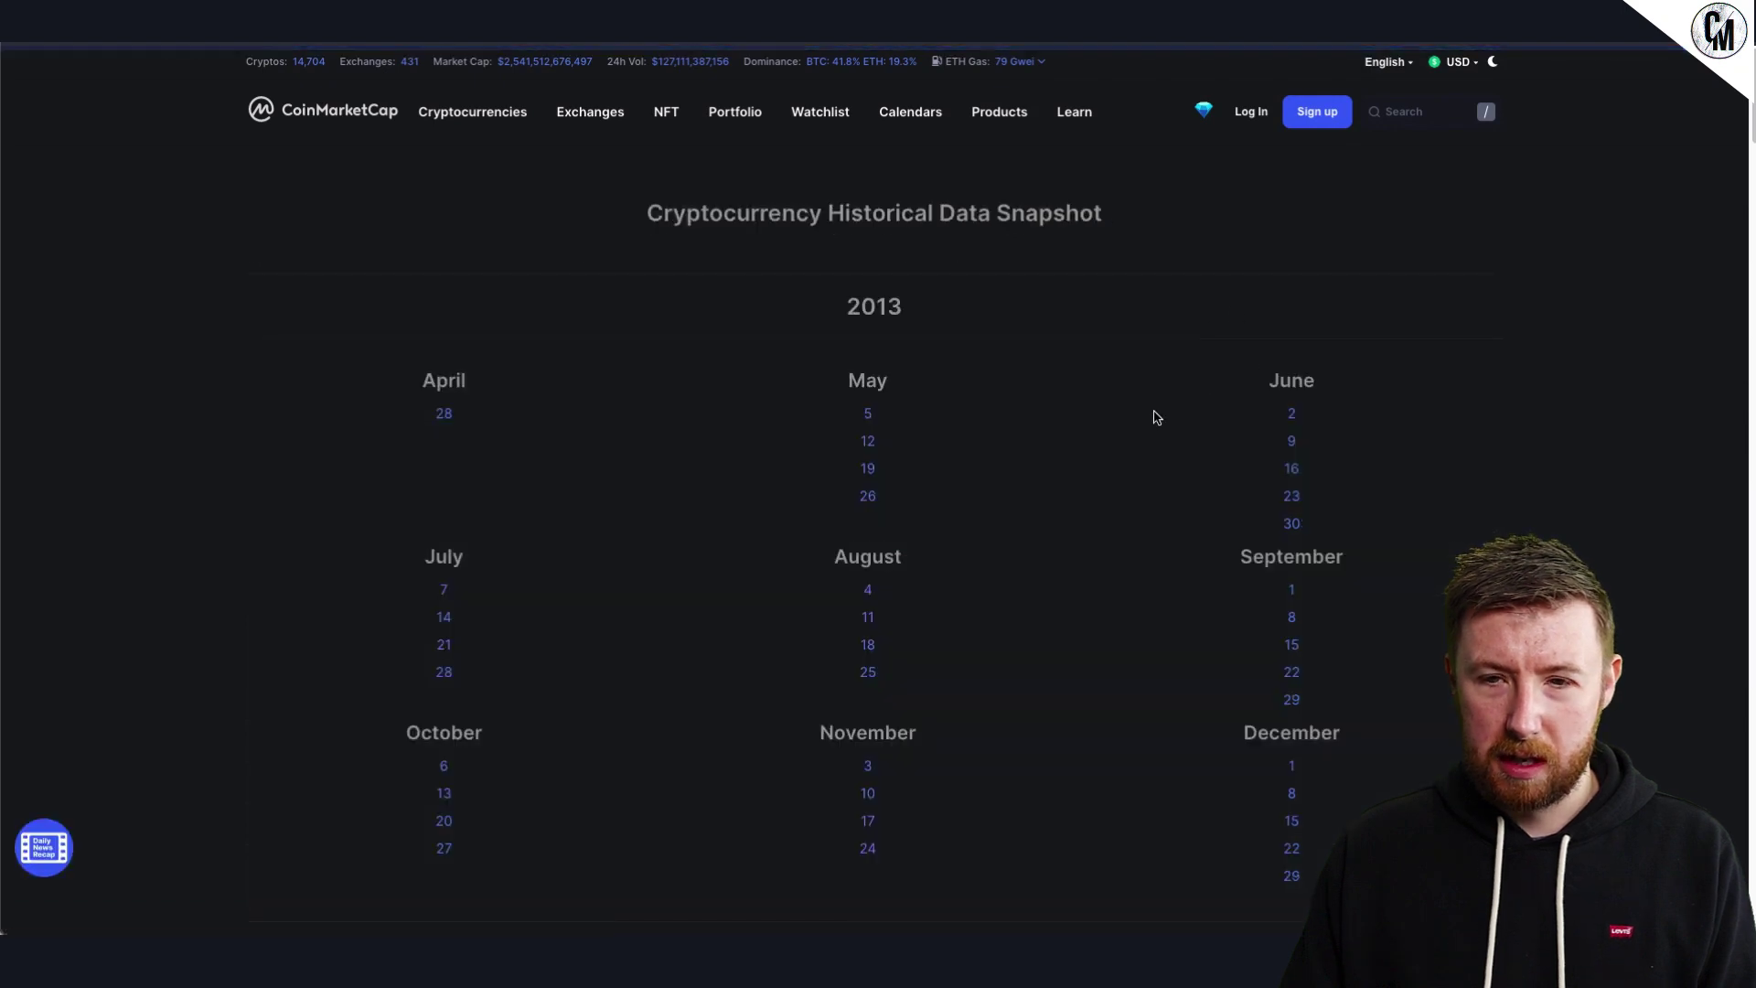
click(869, 645)
scroll(1093, 606, down, 15)
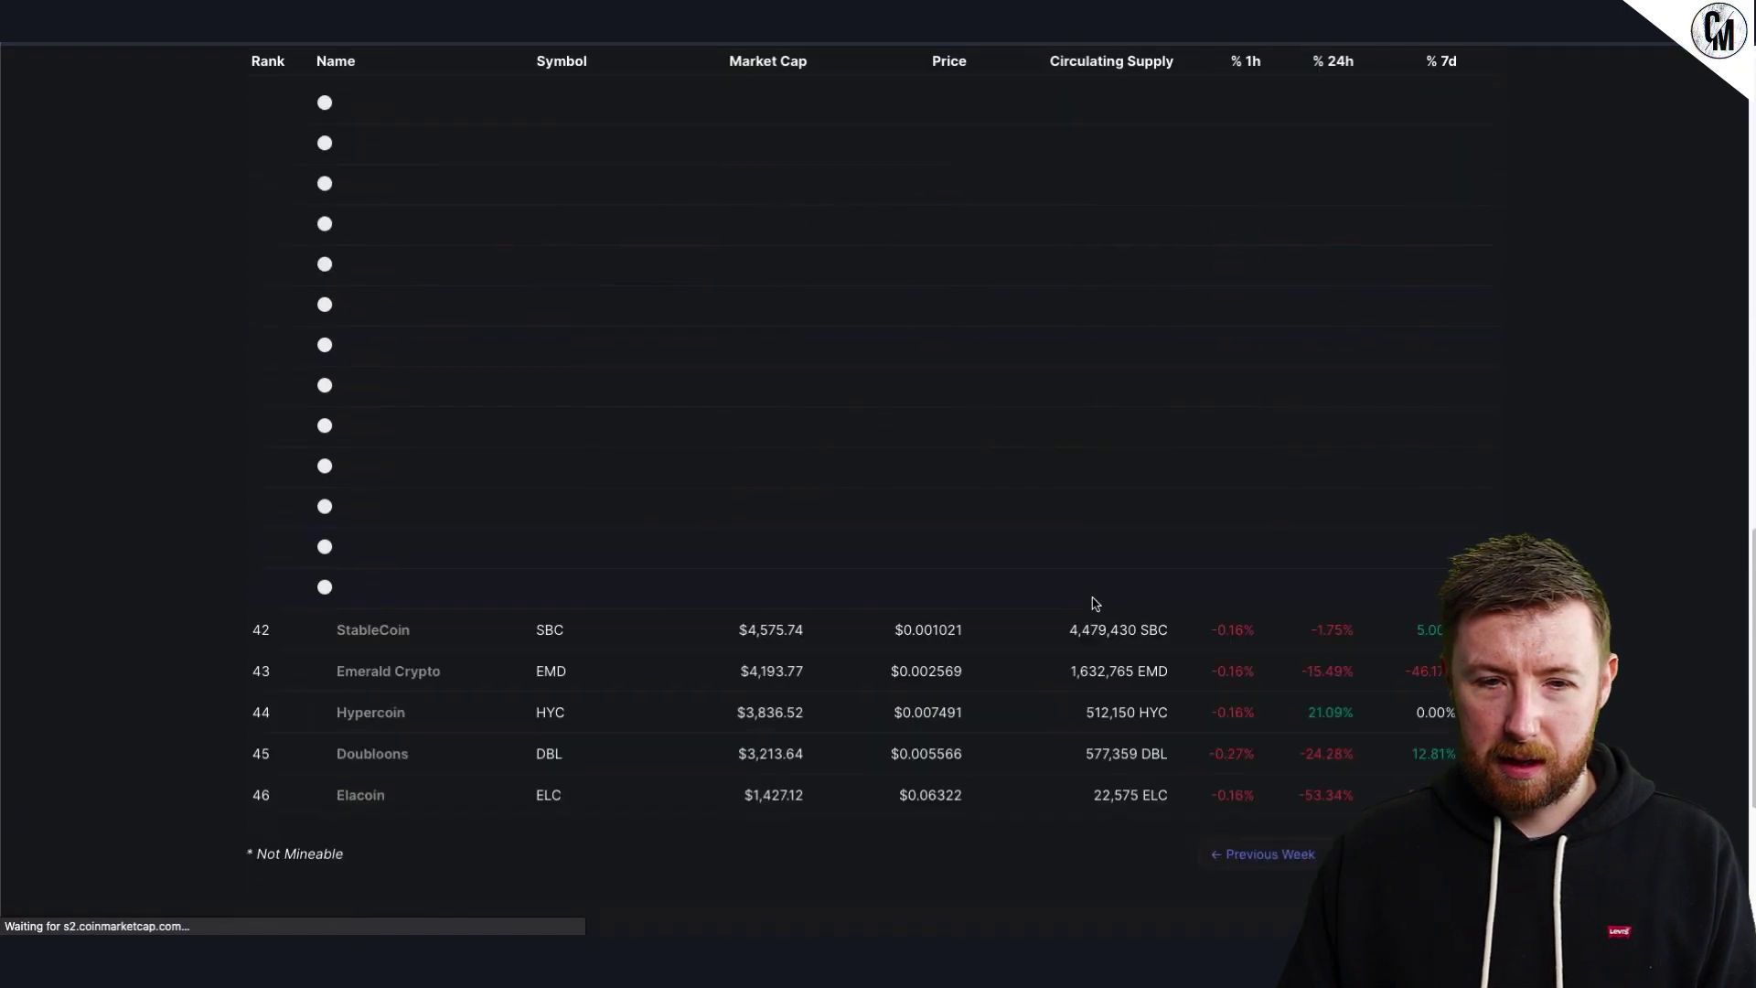
scroll(1095, 604, down, 4)
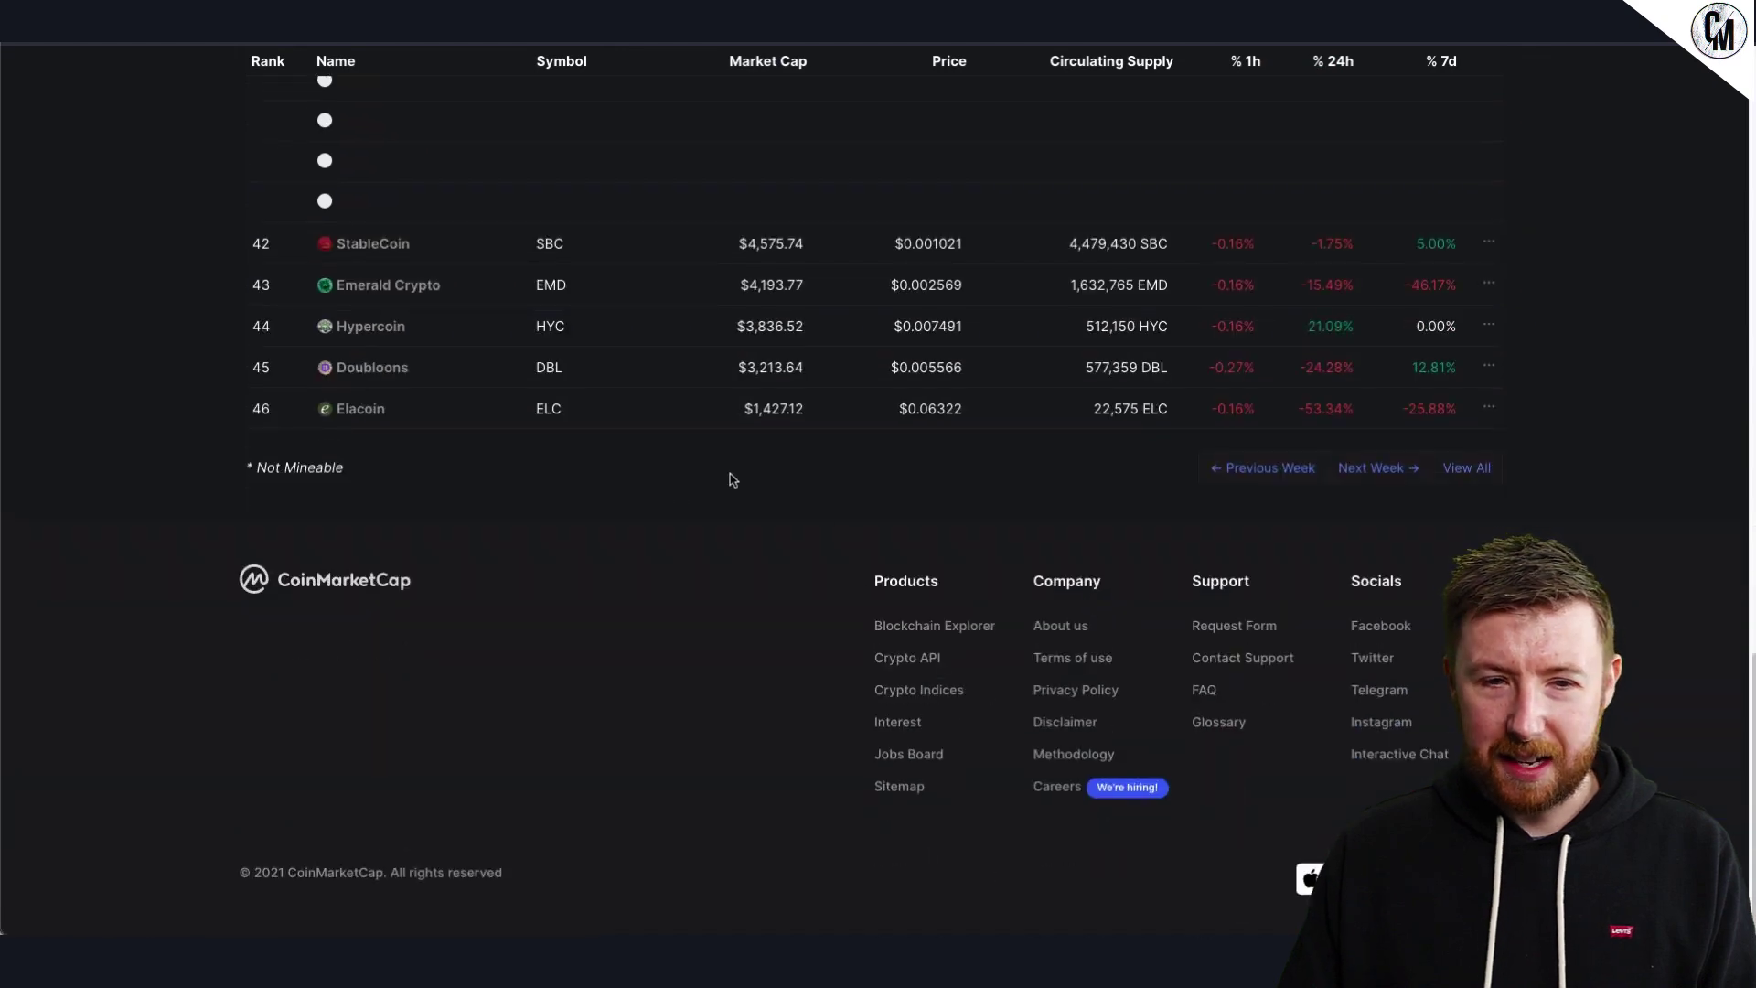
click(1377, 468)
scroll(512, 439, down, 10)
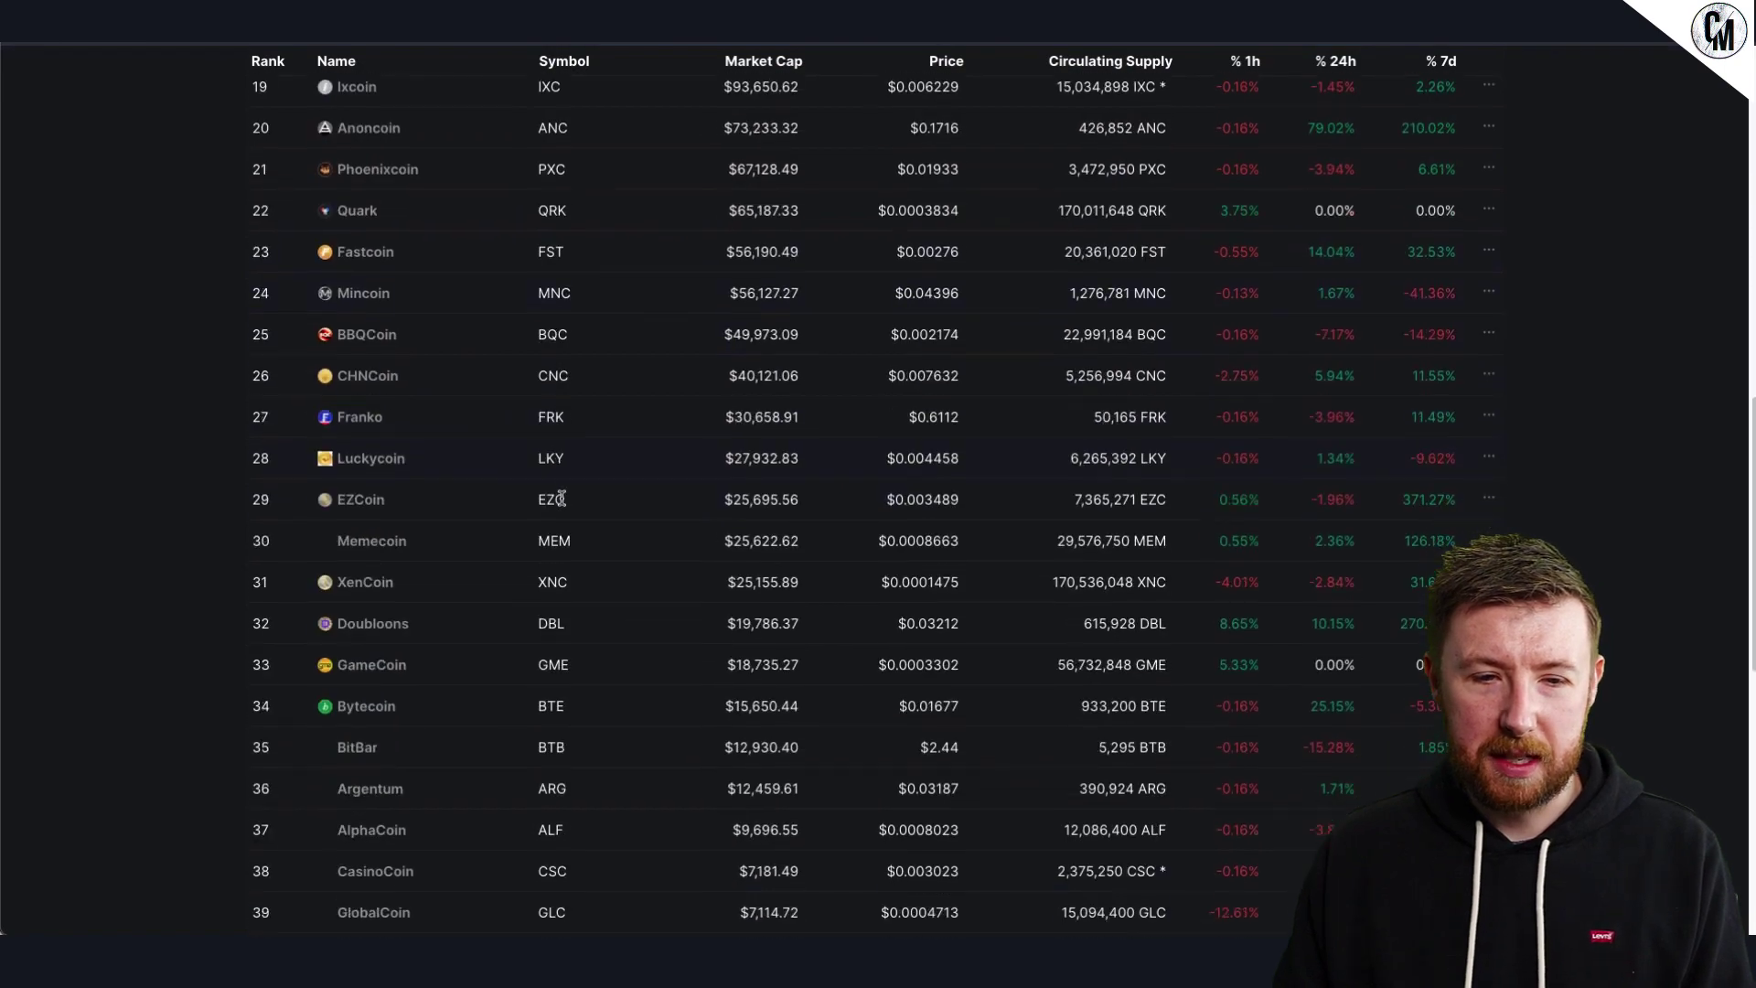
scroll(561, 498, down, 6)
scroll(886, 366, up, 7)
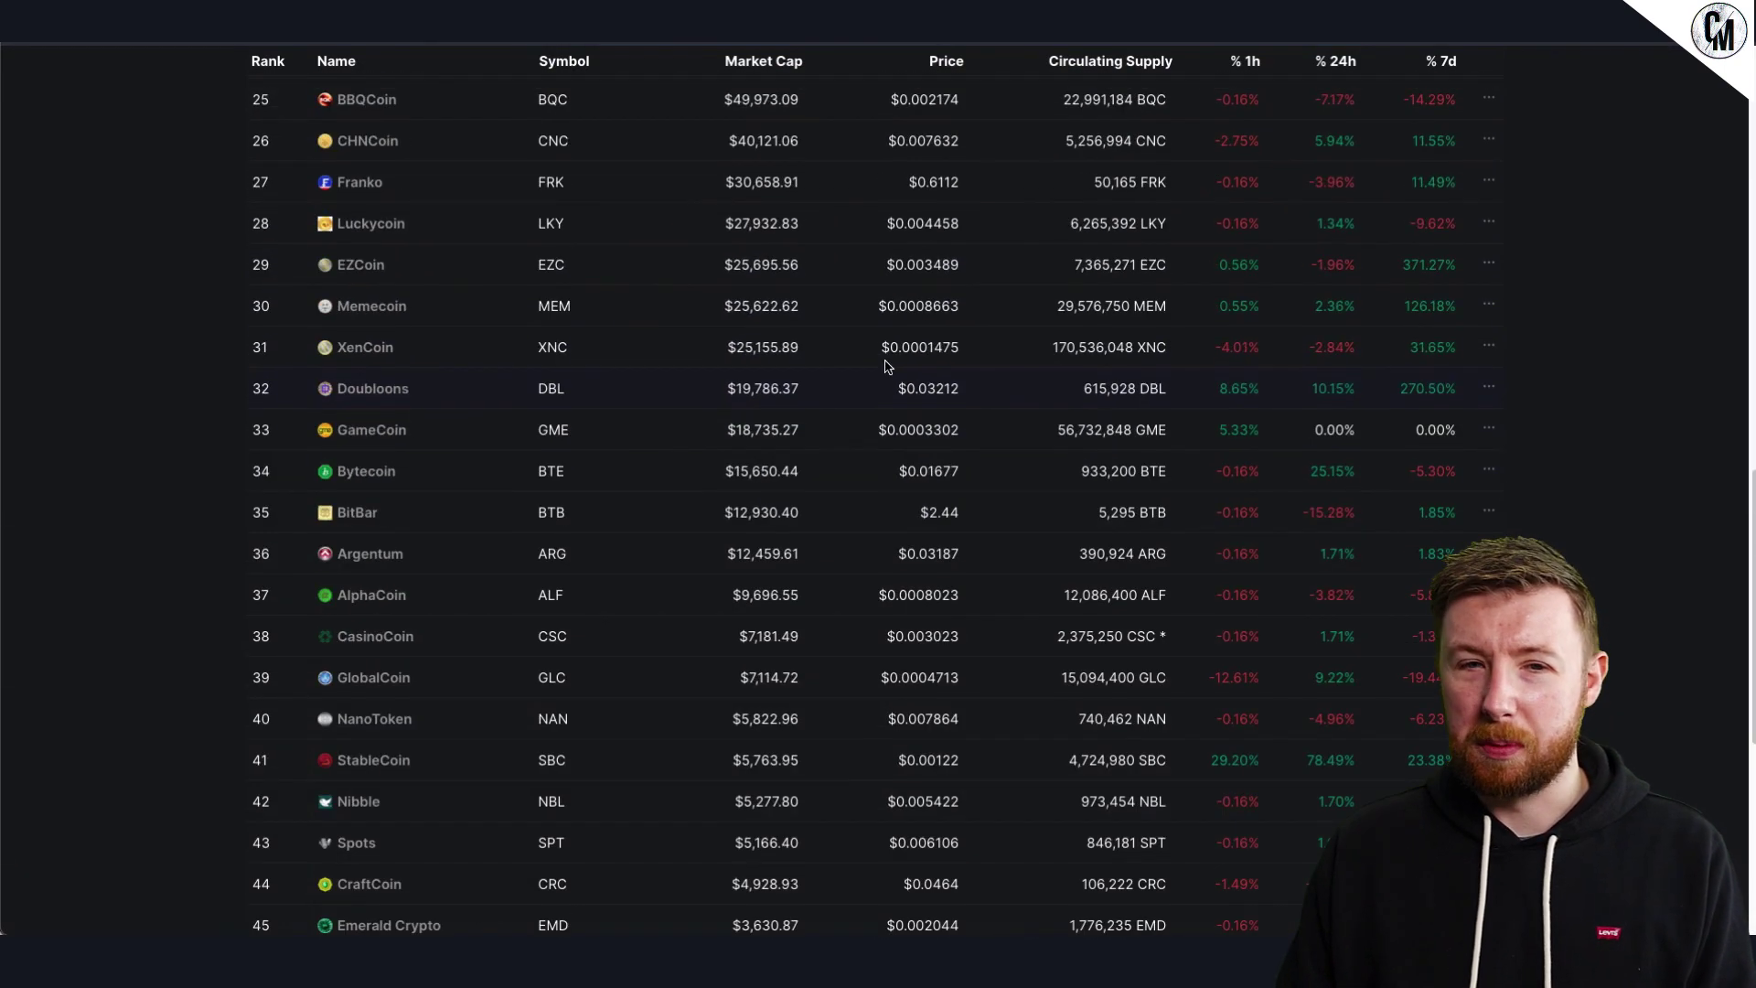
scroll(885, 365, up, 12)
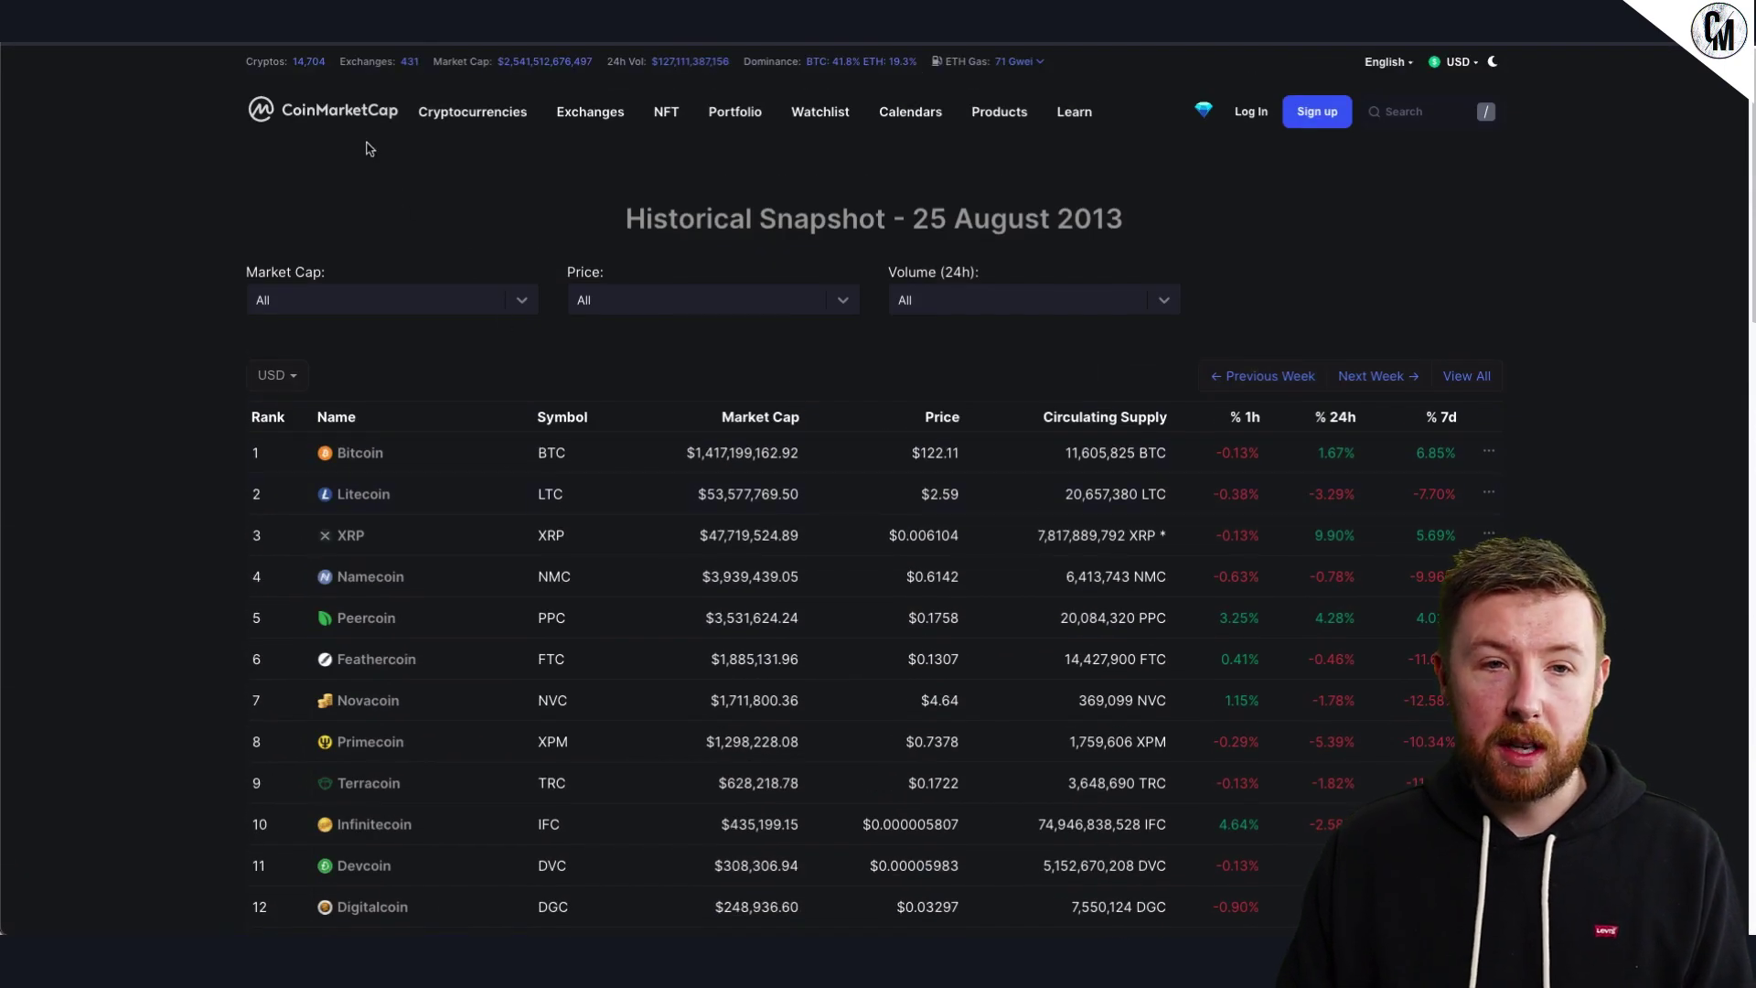
- Return to the CoinMarketCap homepage via the logo and scroll the rankings
click(372, 120)
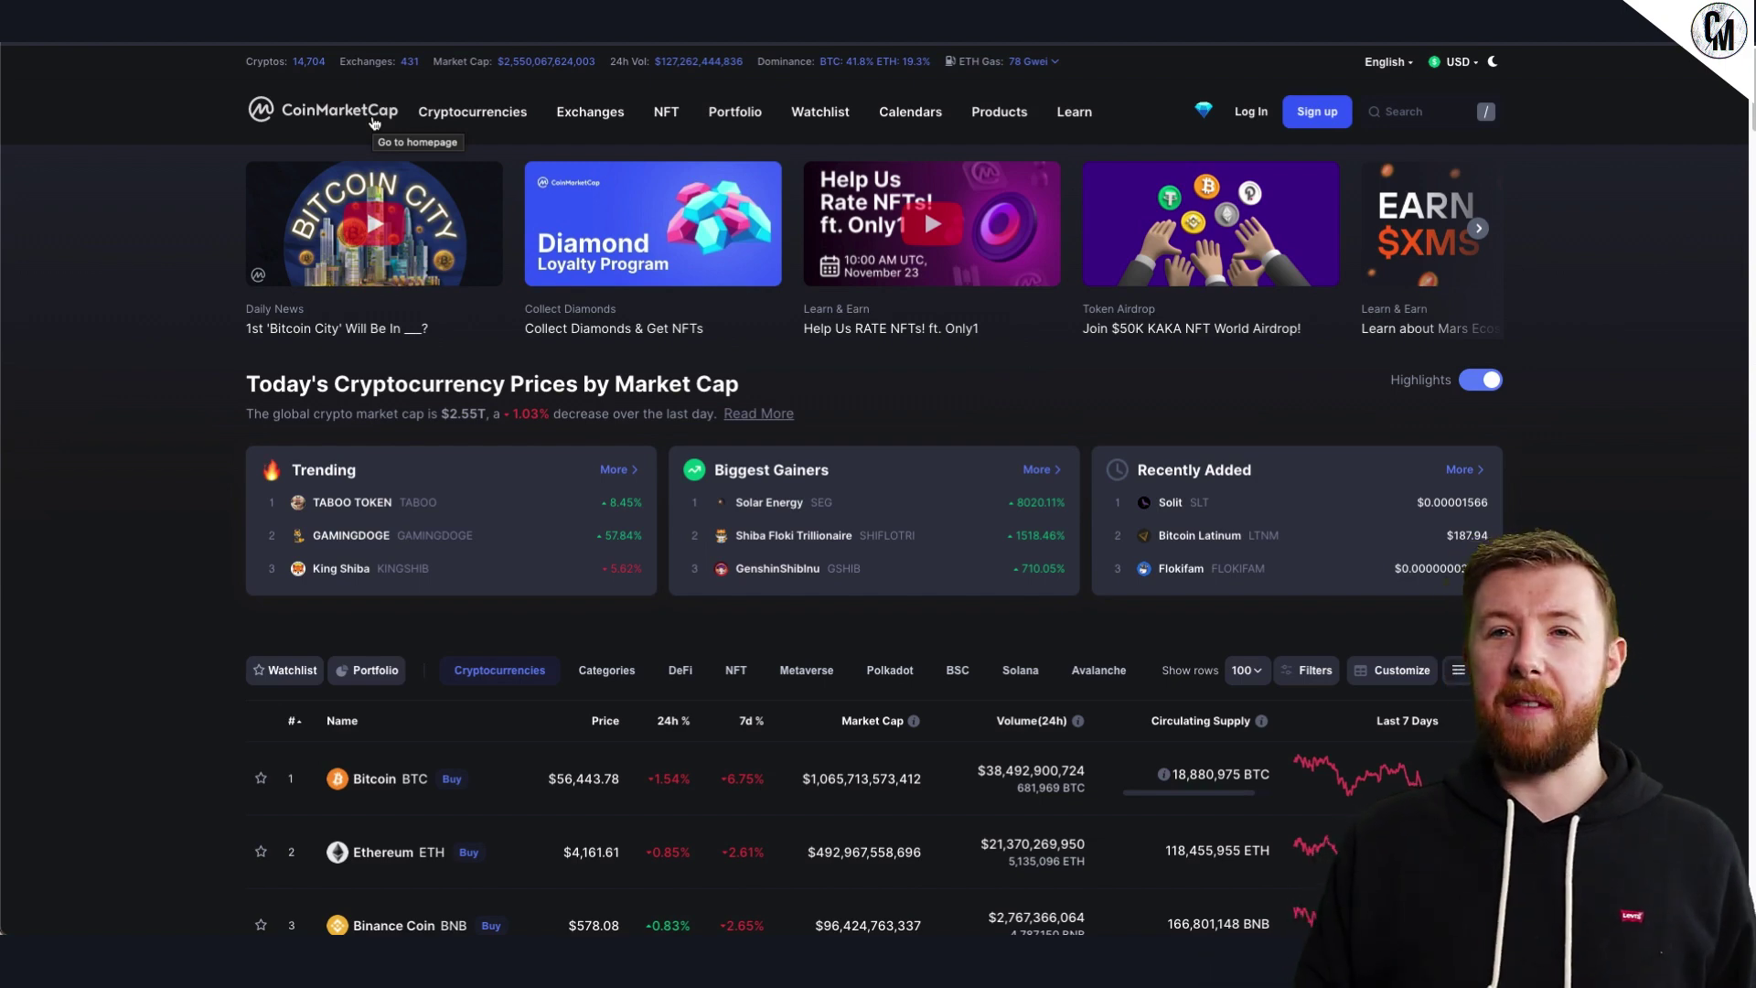
scroll(528, 294, down, 5)
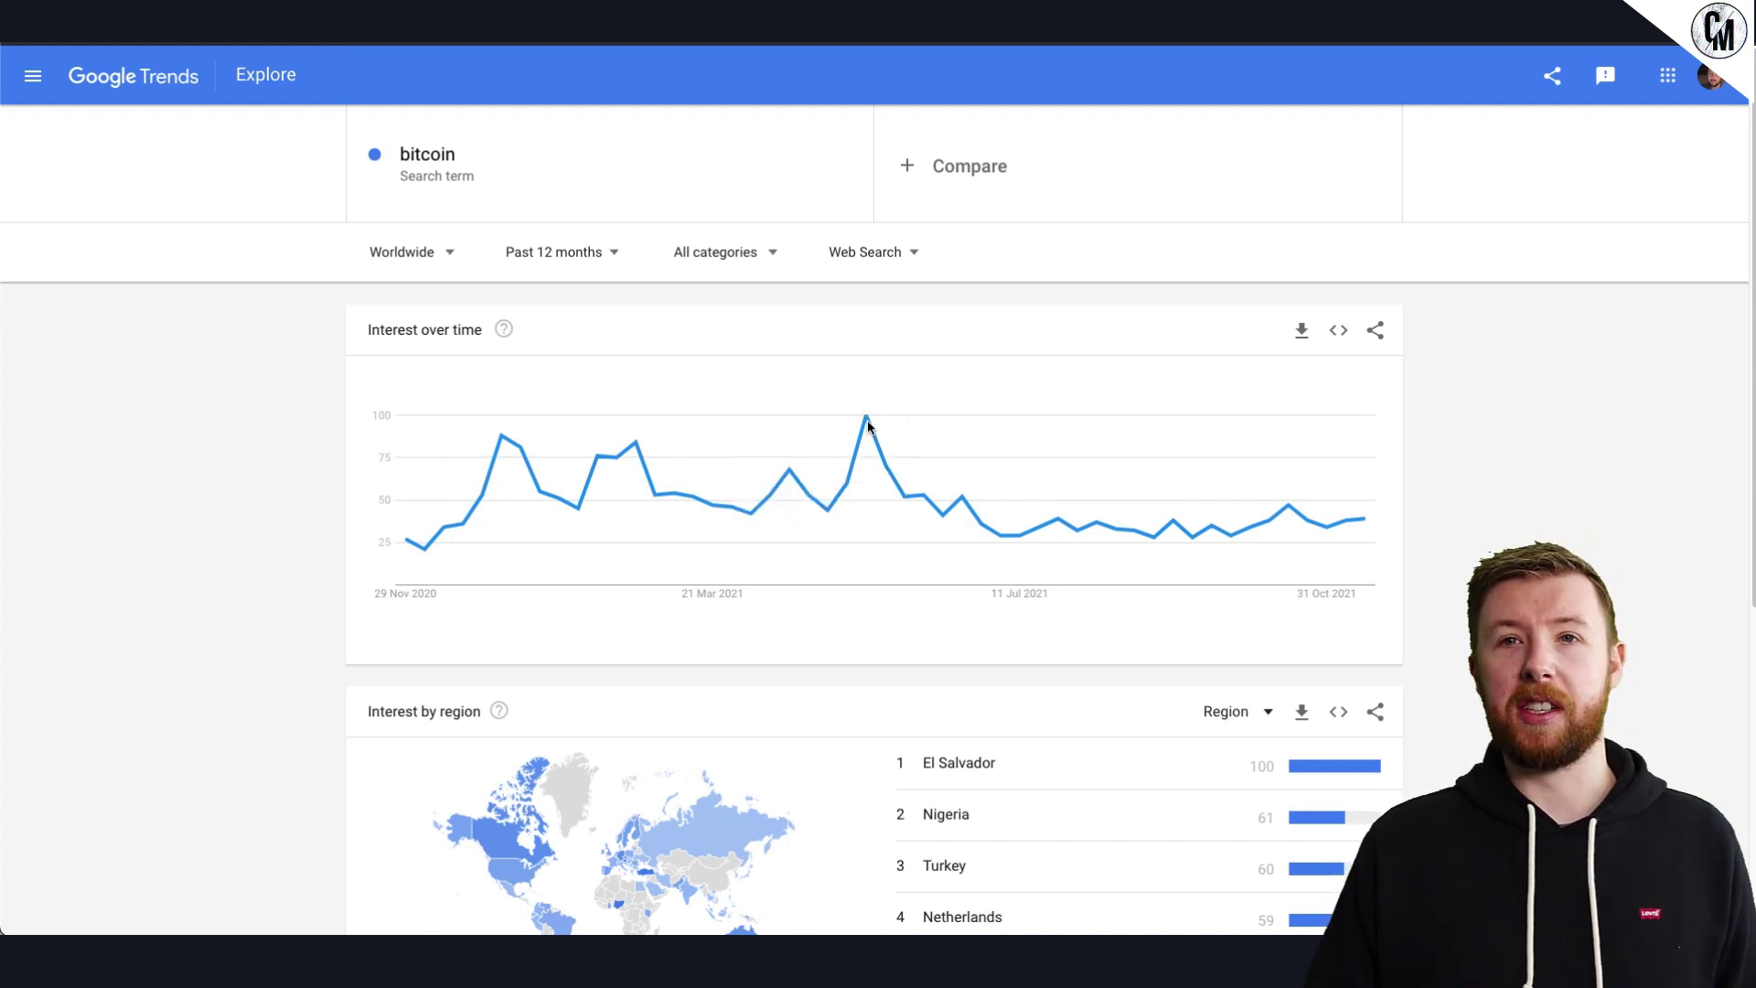
- Change the Google Trends search term from bitcoin to altcoins
mouse_move(869, 436)
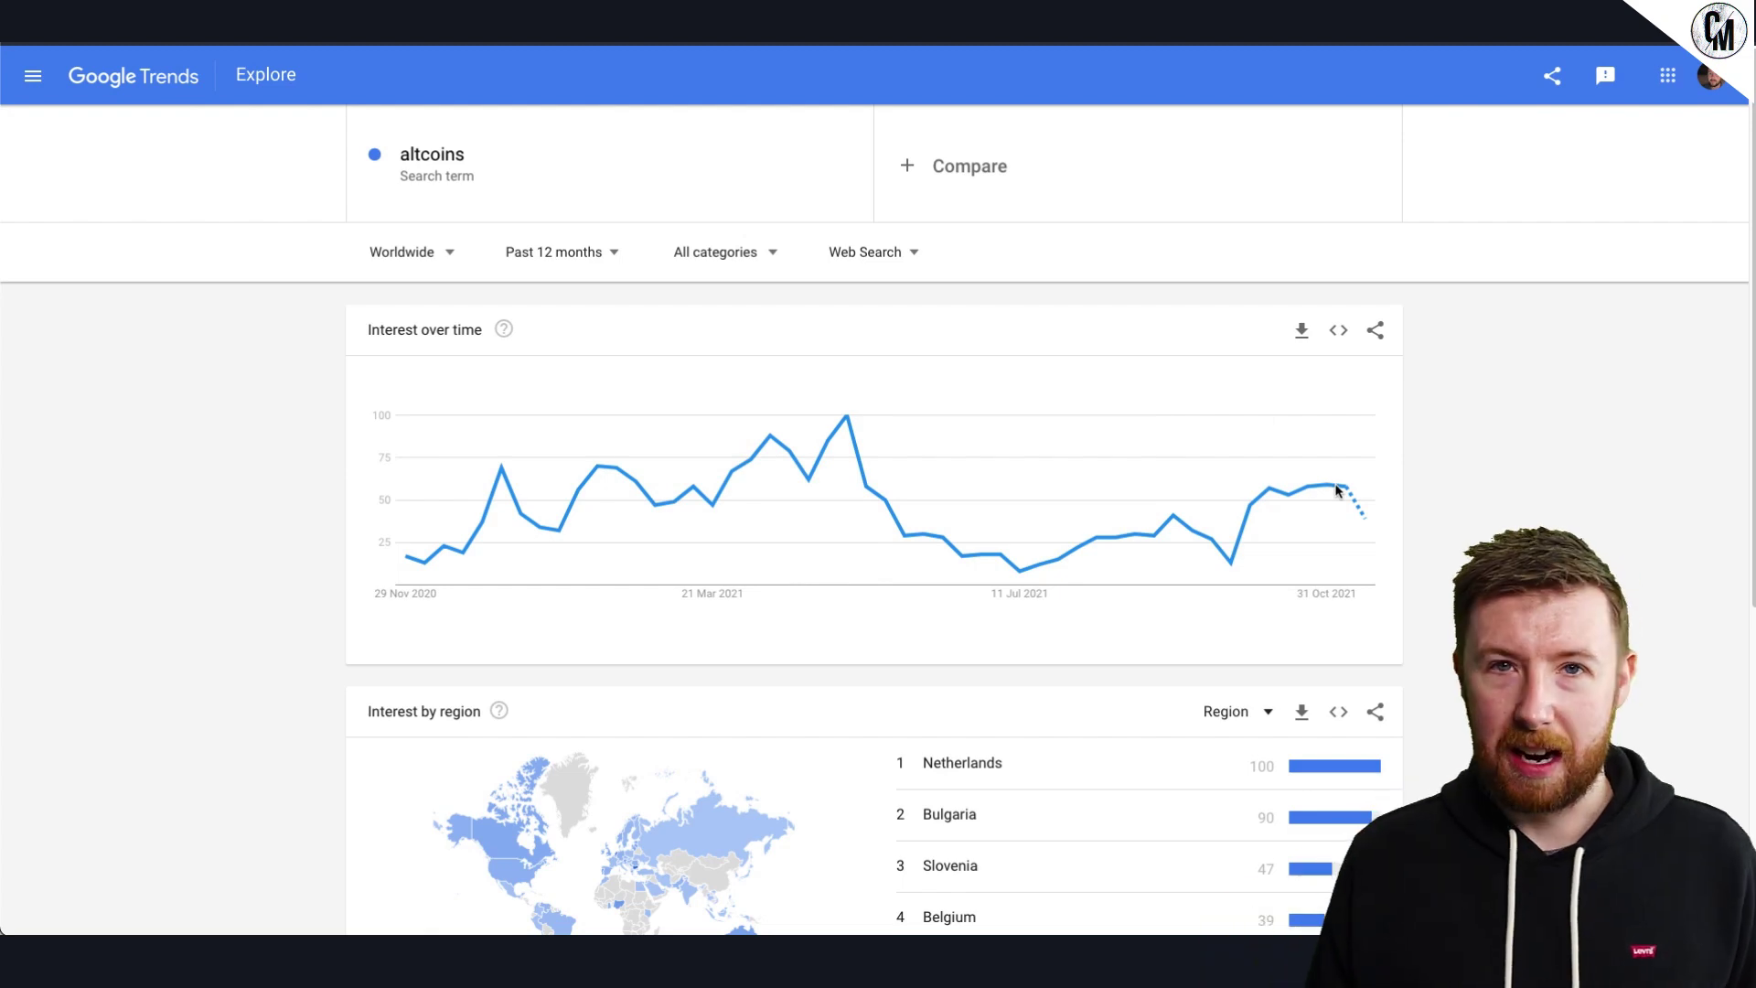
- Scroll through the altcoins related topics and related queries
scroll(674, 442, down, 4)
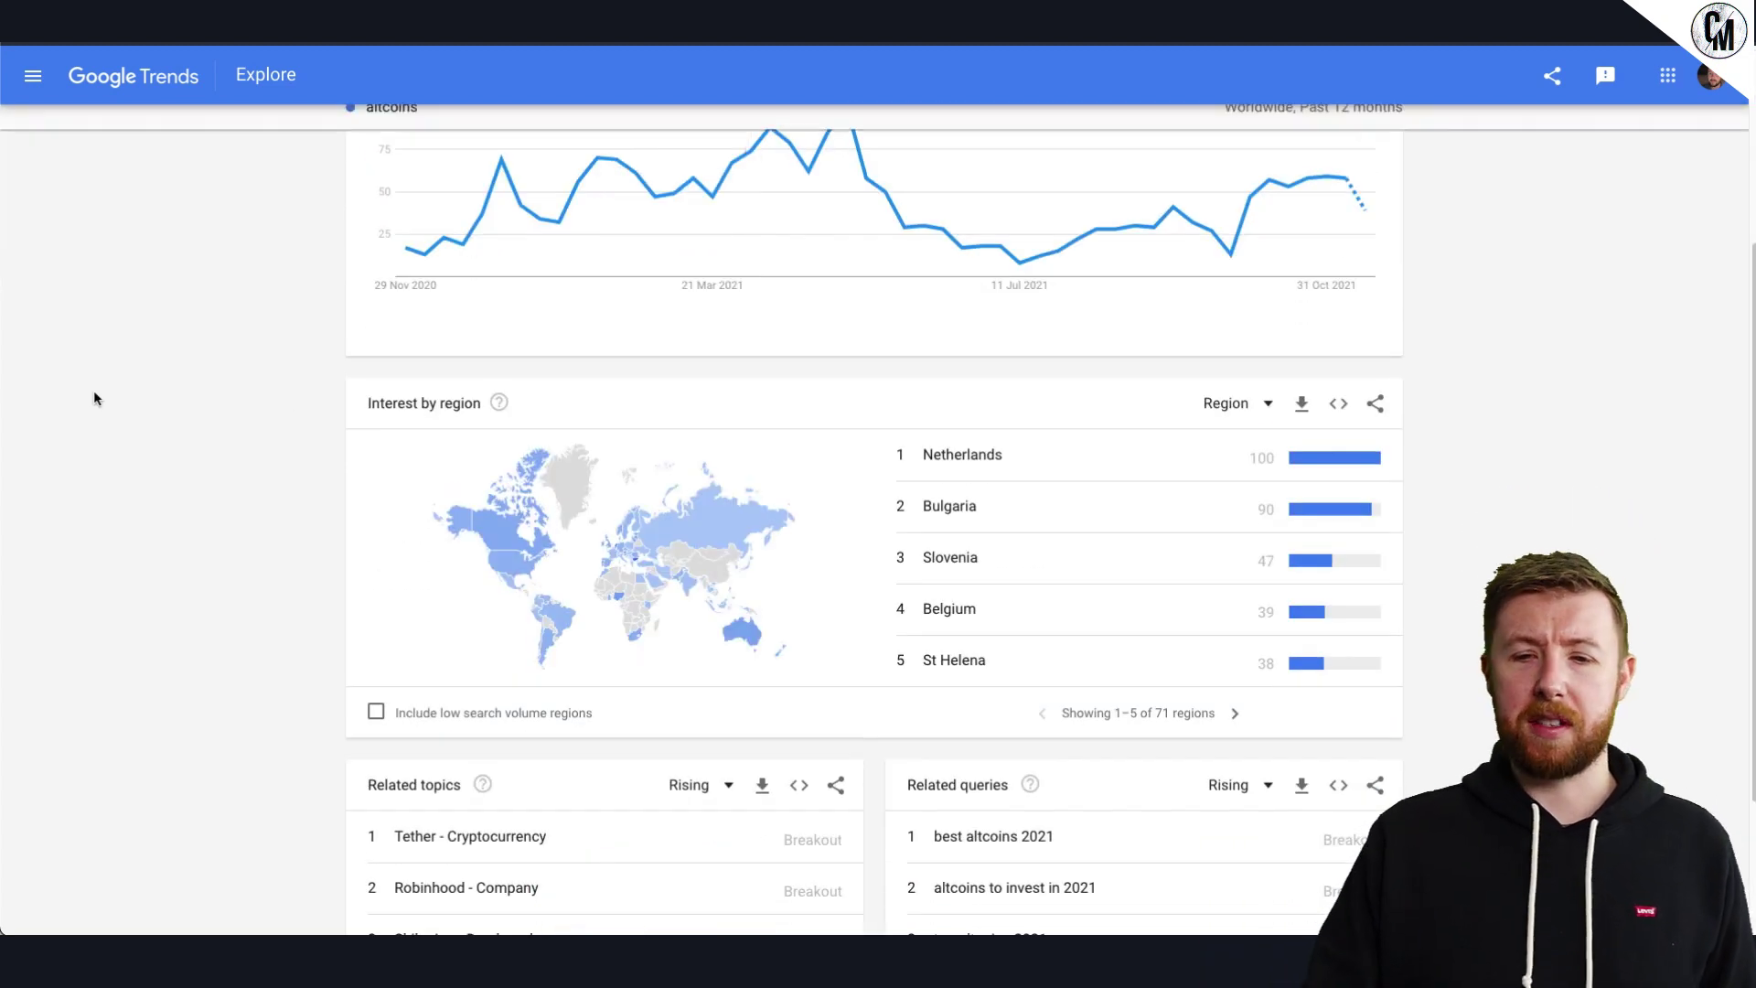
scroll(180, 372, down, 2)
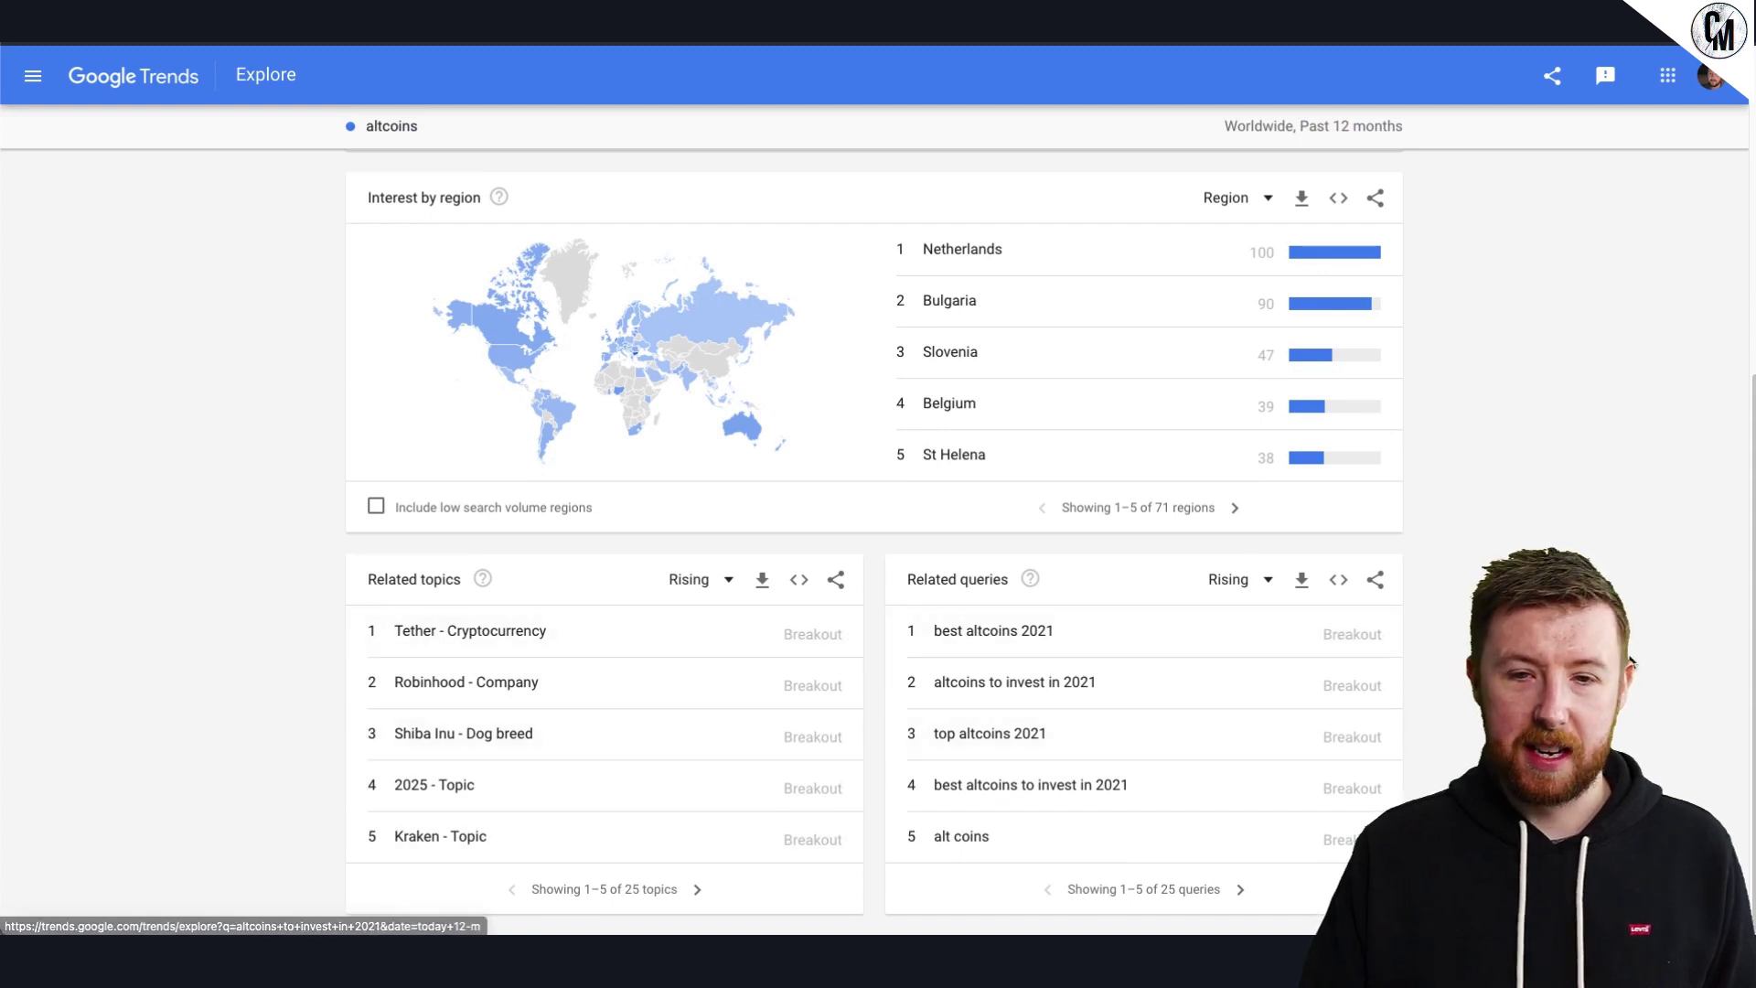
scroll(1386, 638, up, 6)
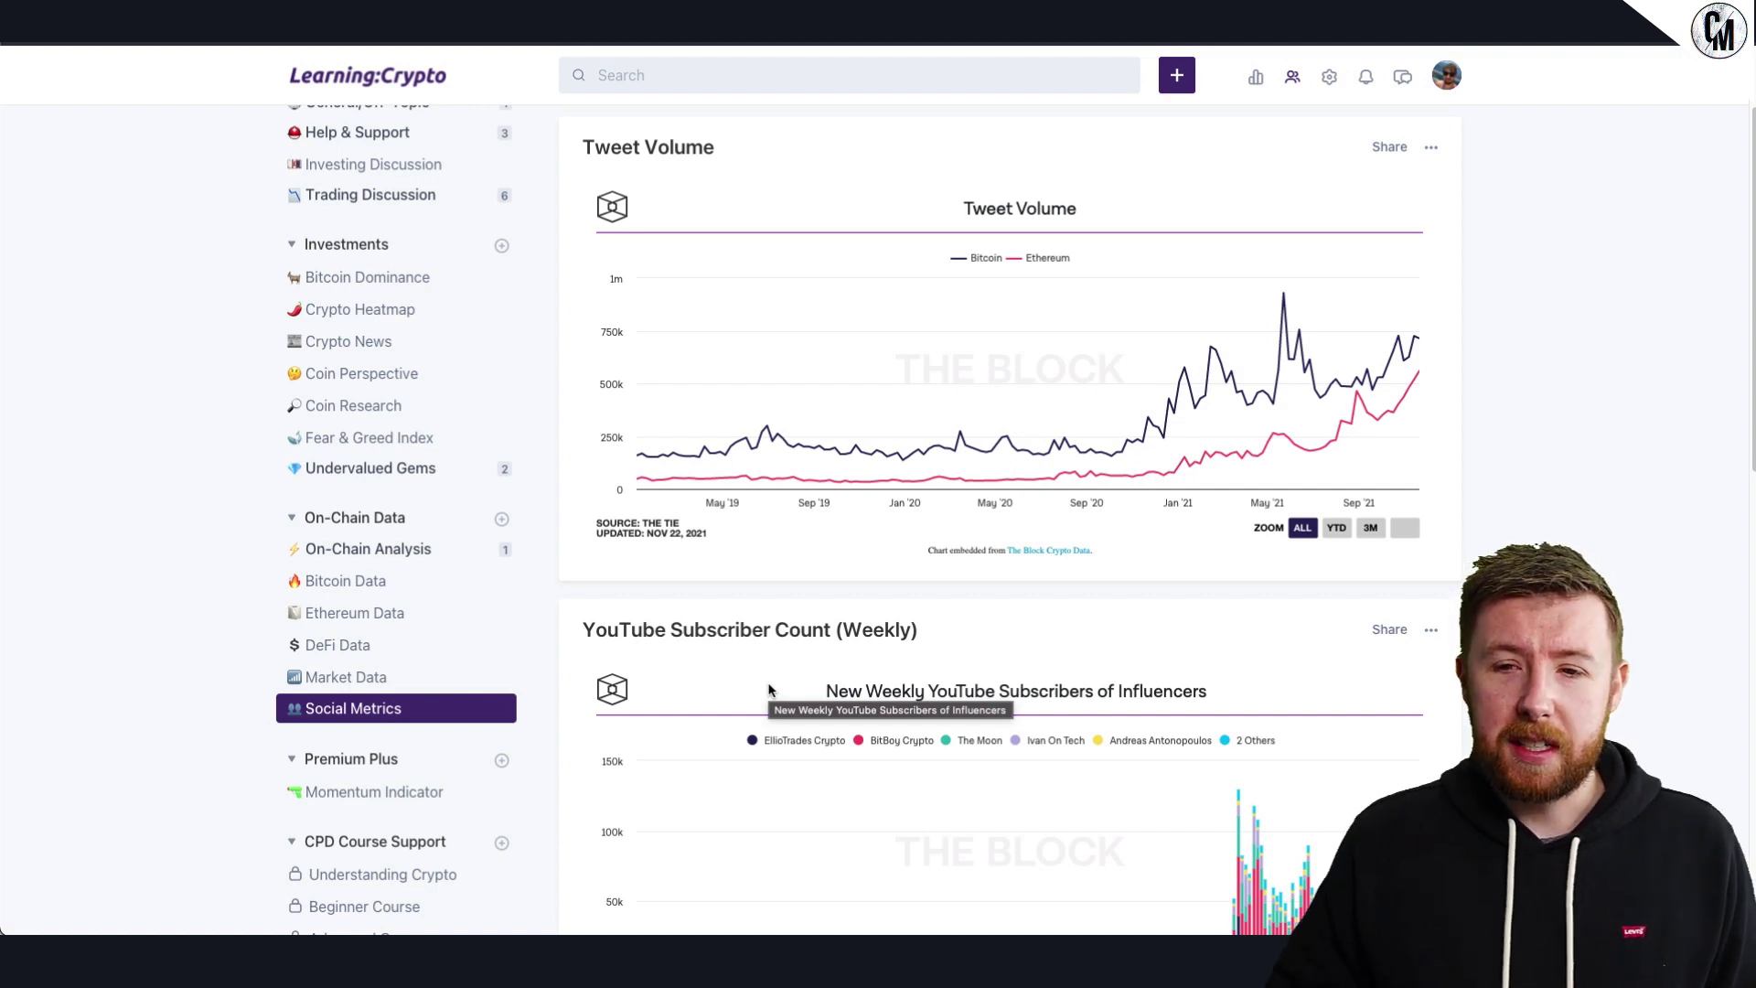
- Browse the tweet volume and YouTube subscriber charts on the Social Metrics page
mouse_move(1281, 274)
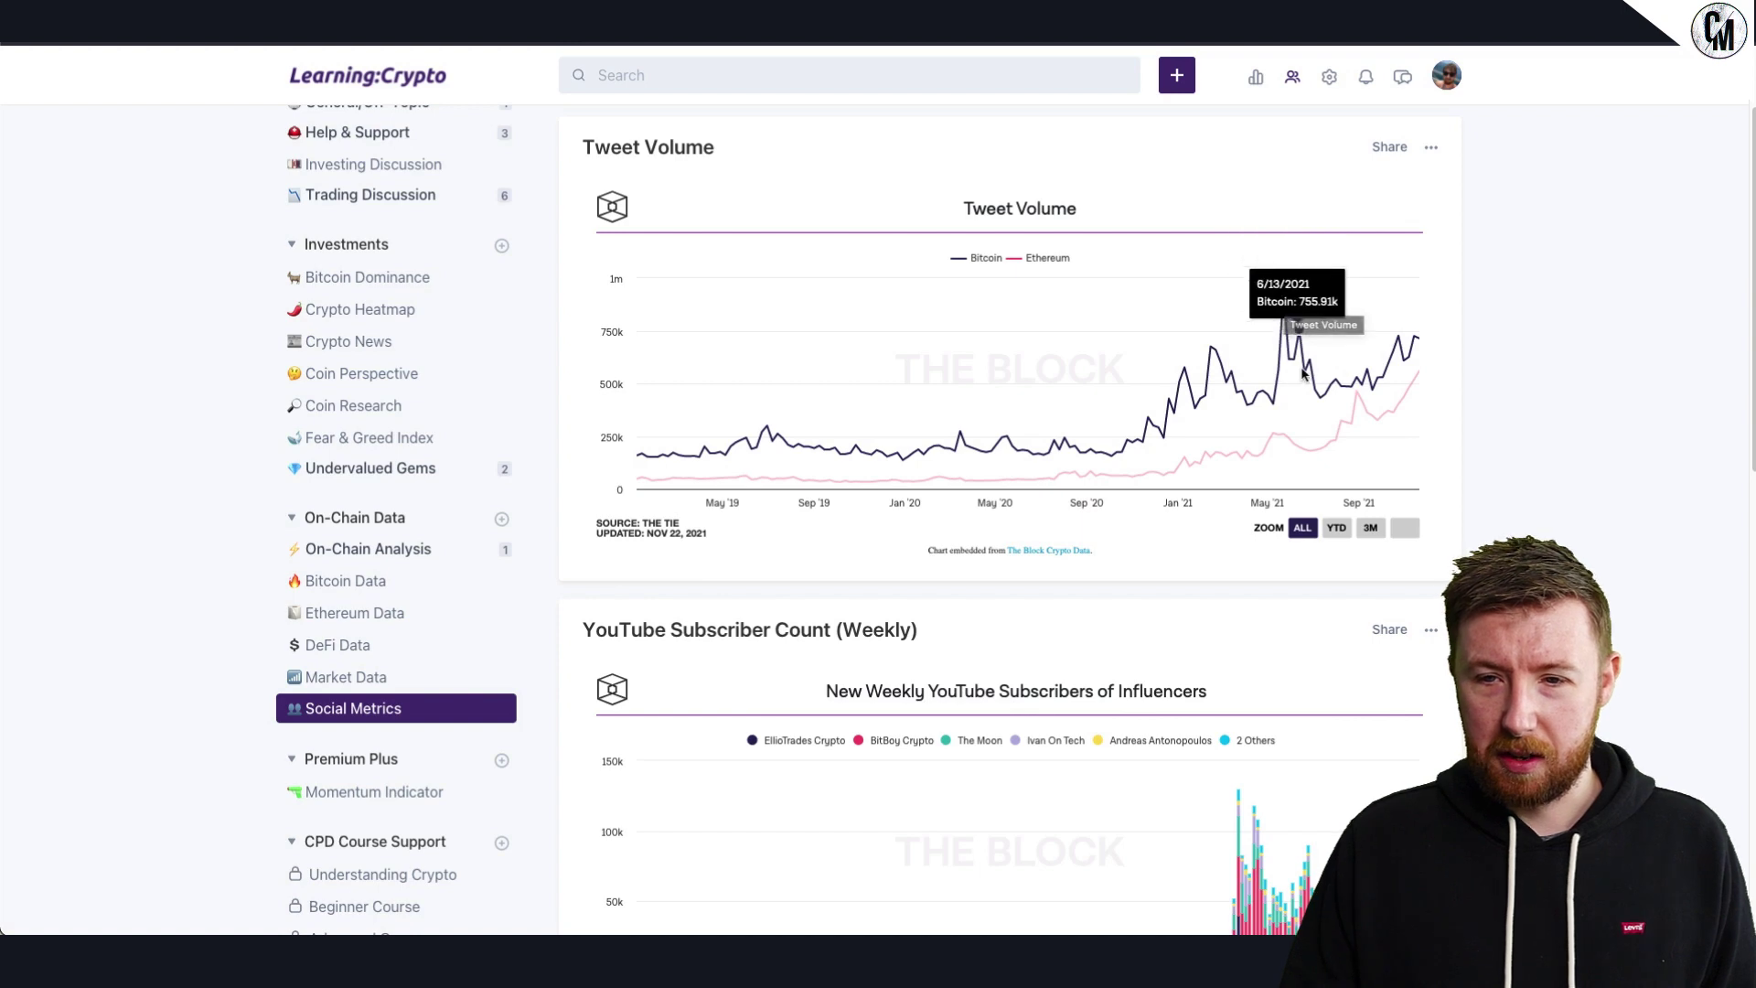
scroll(1316, 409, down, 4)
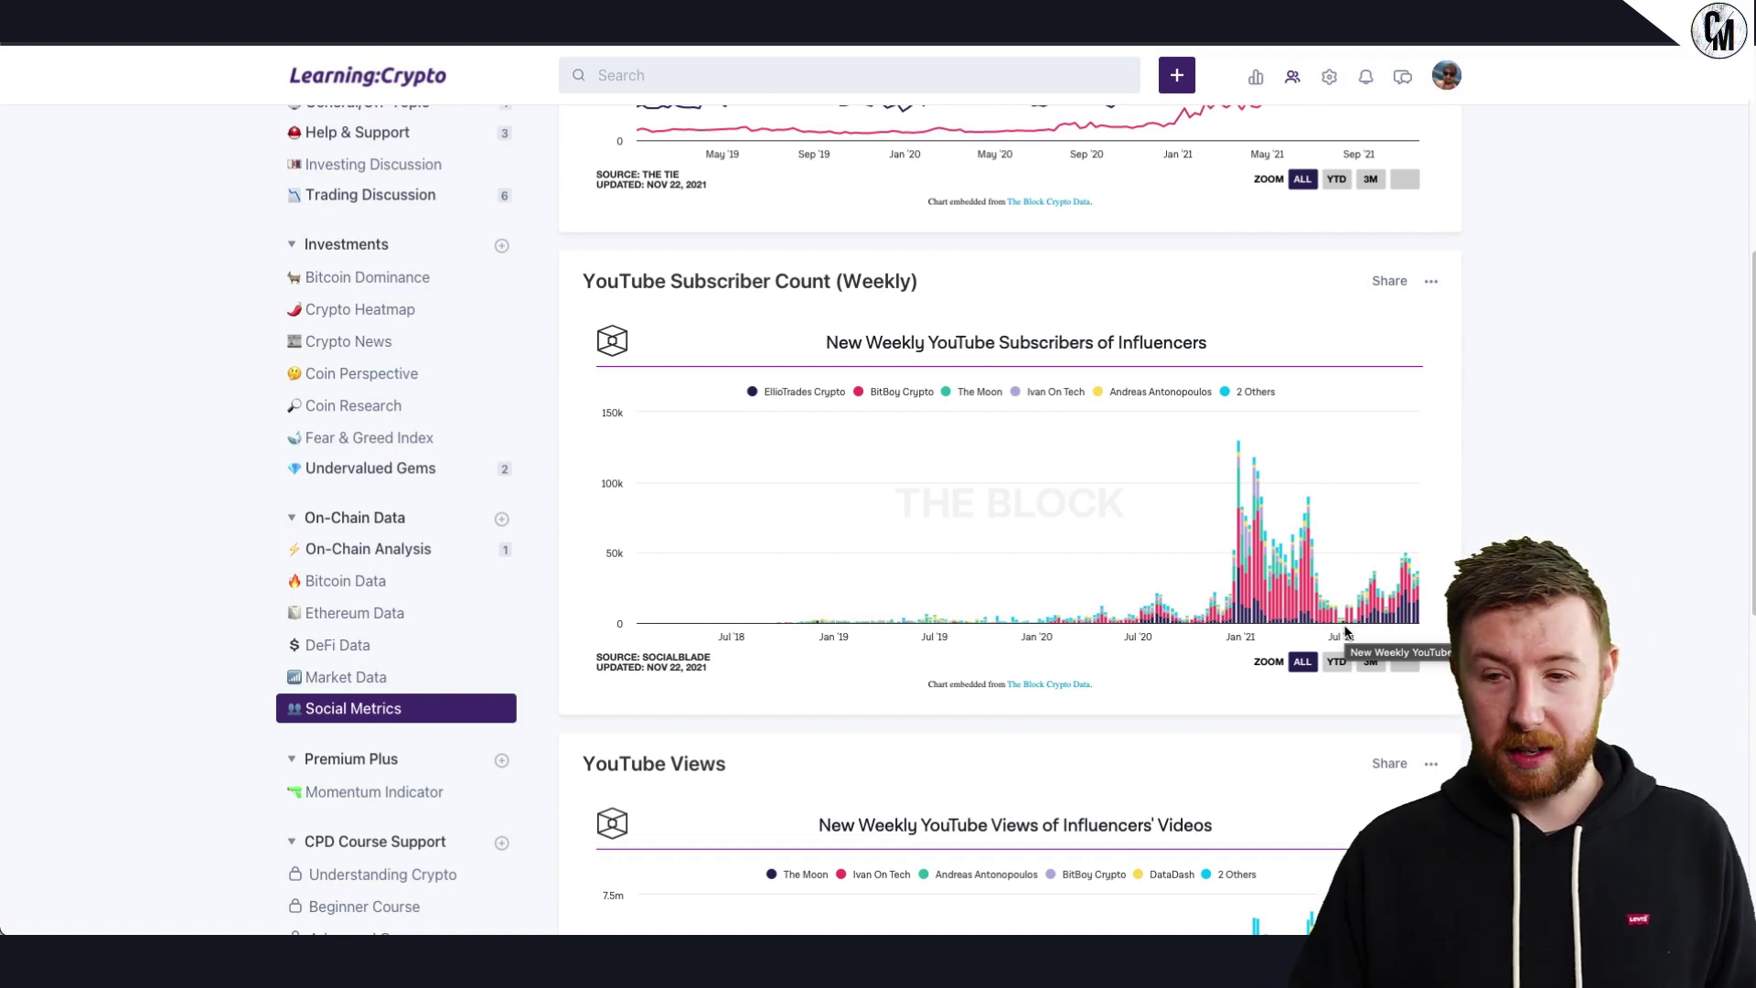
scroll(1333, 625, down, 4)
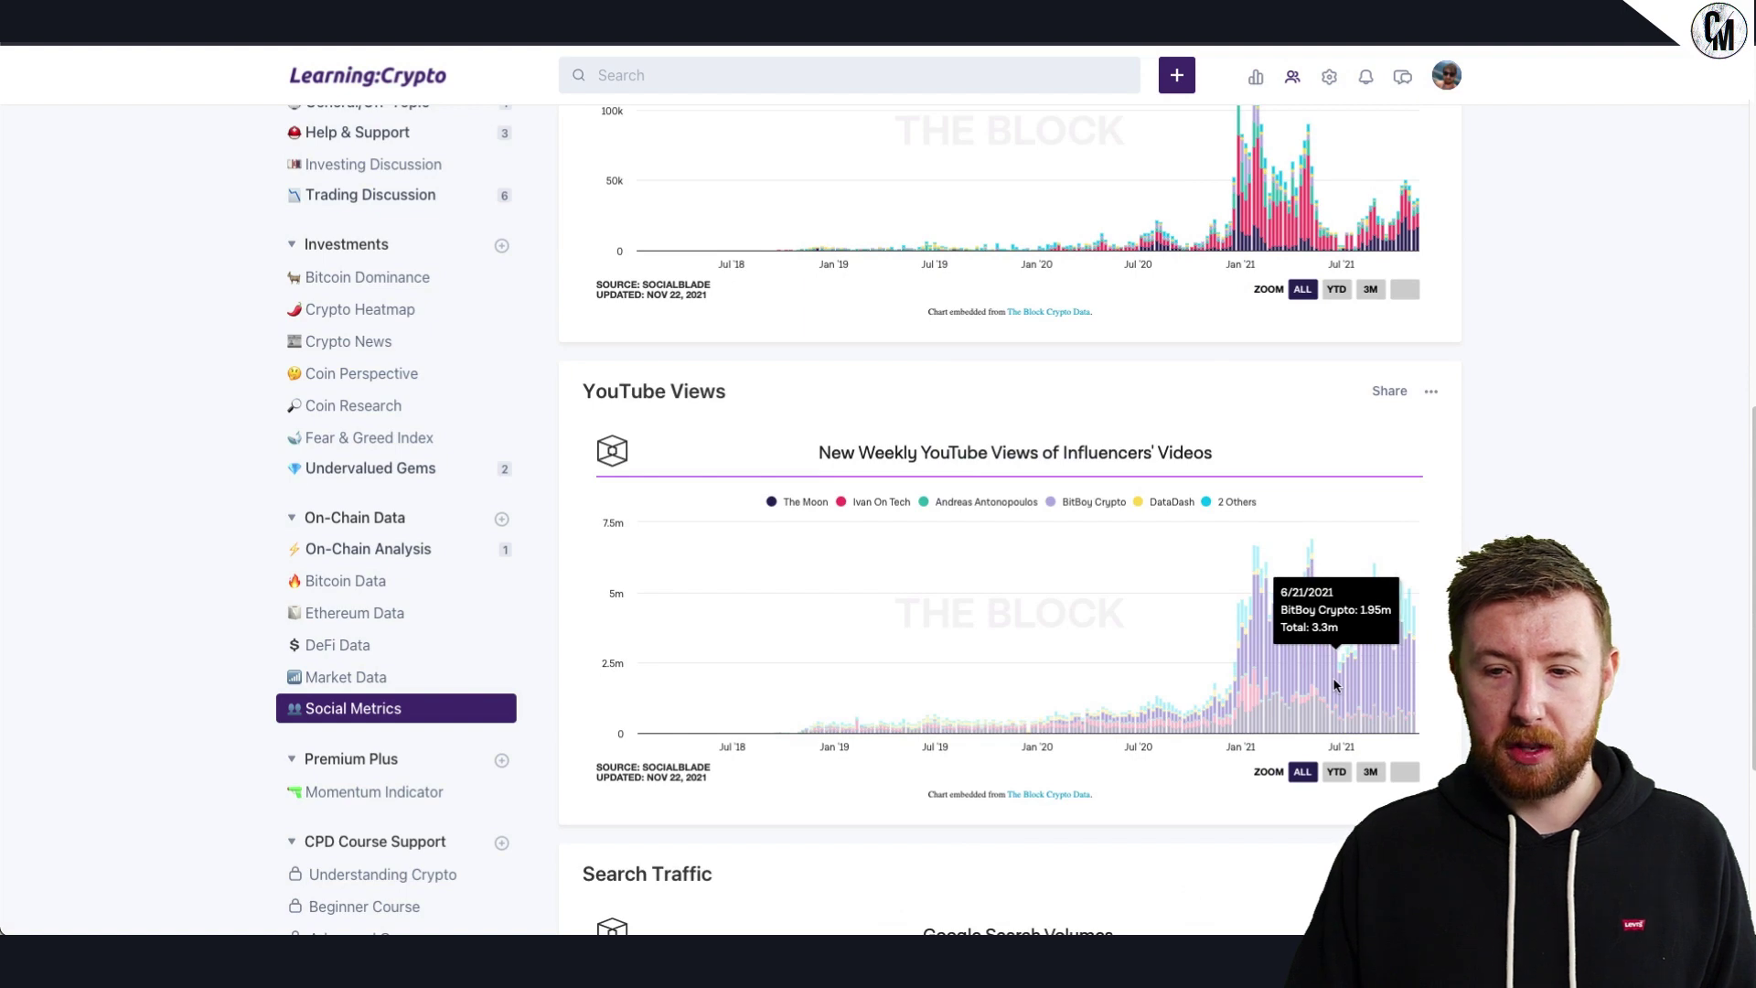
scroll(1418, 624, down, 4)
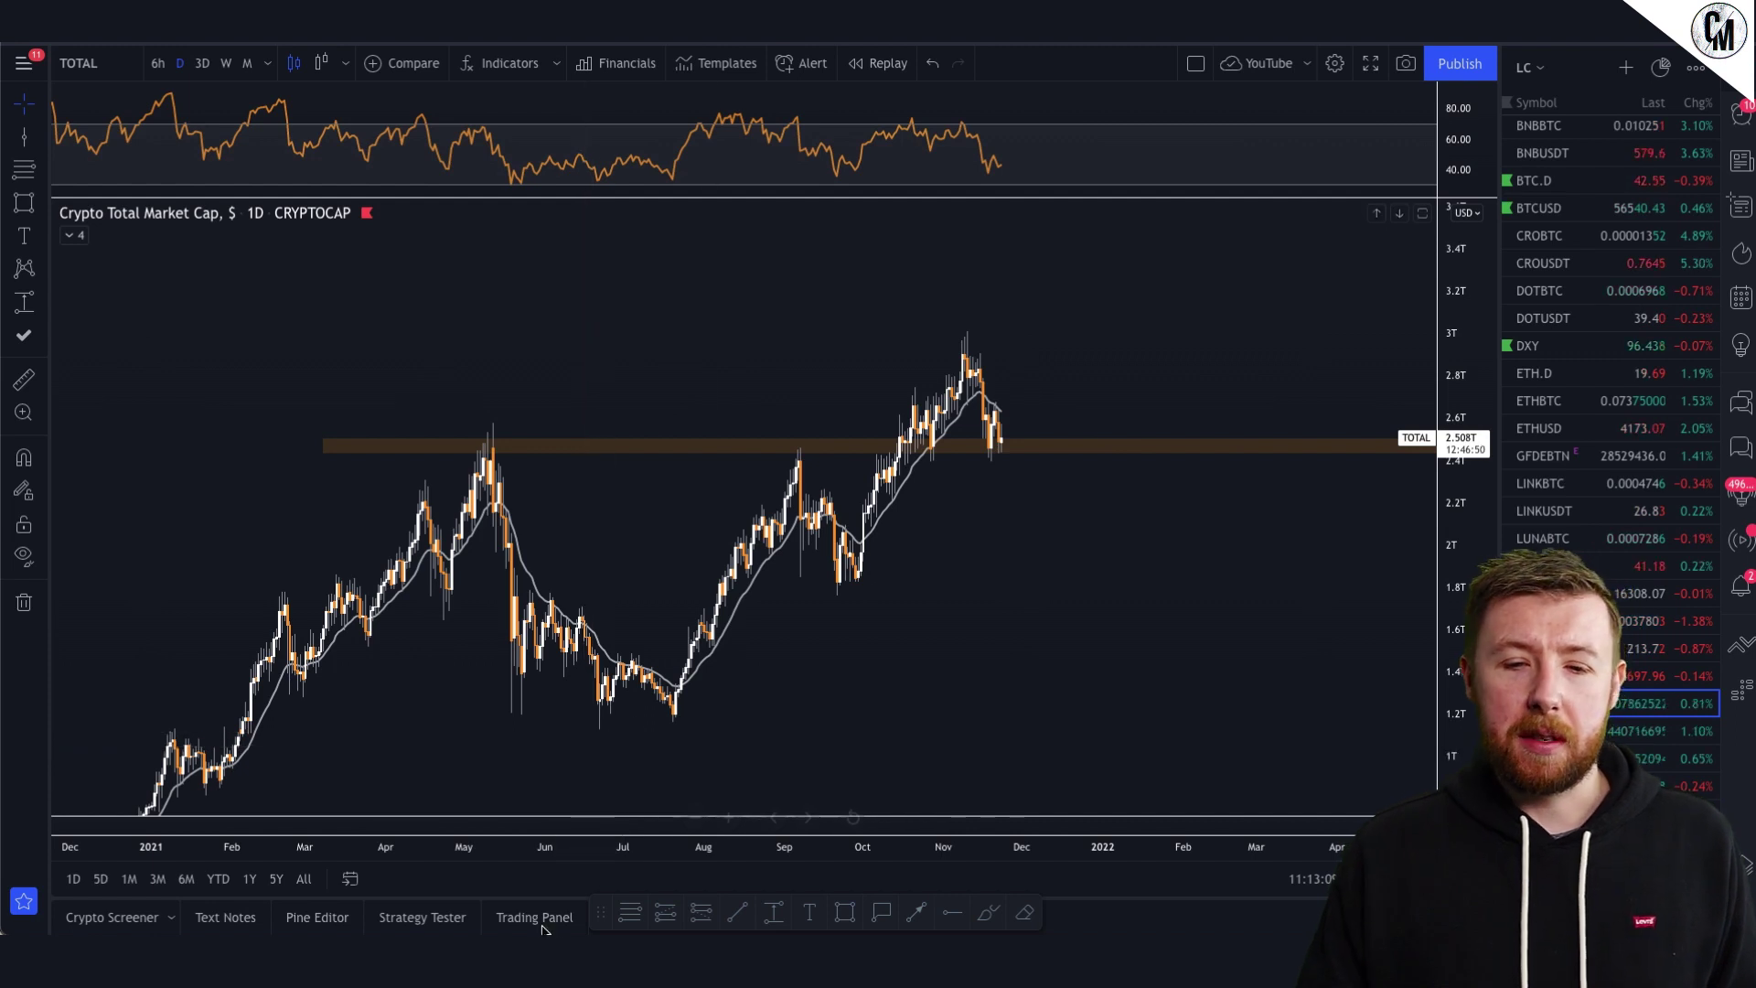
- Add a text label listing 8, 13, 21, 34, 55, 89 above the June 2021 candles
click(804, 915)
click(610, 287)
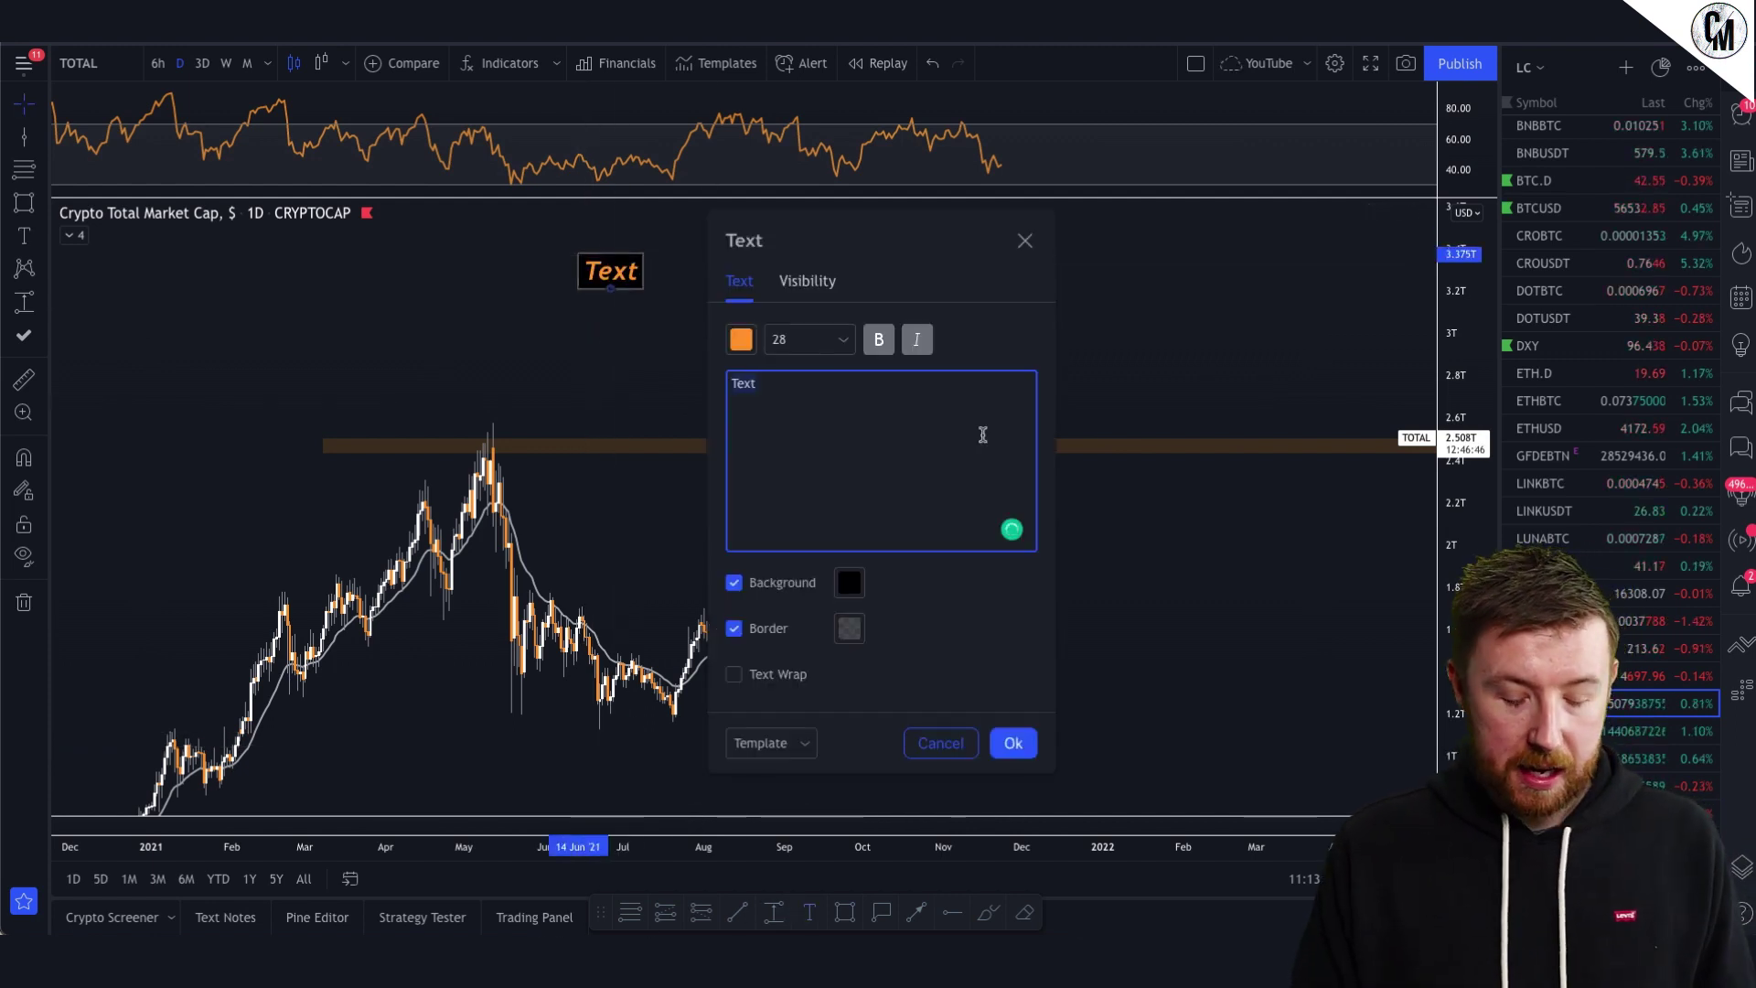
text(8)
key(Return)
text(13)
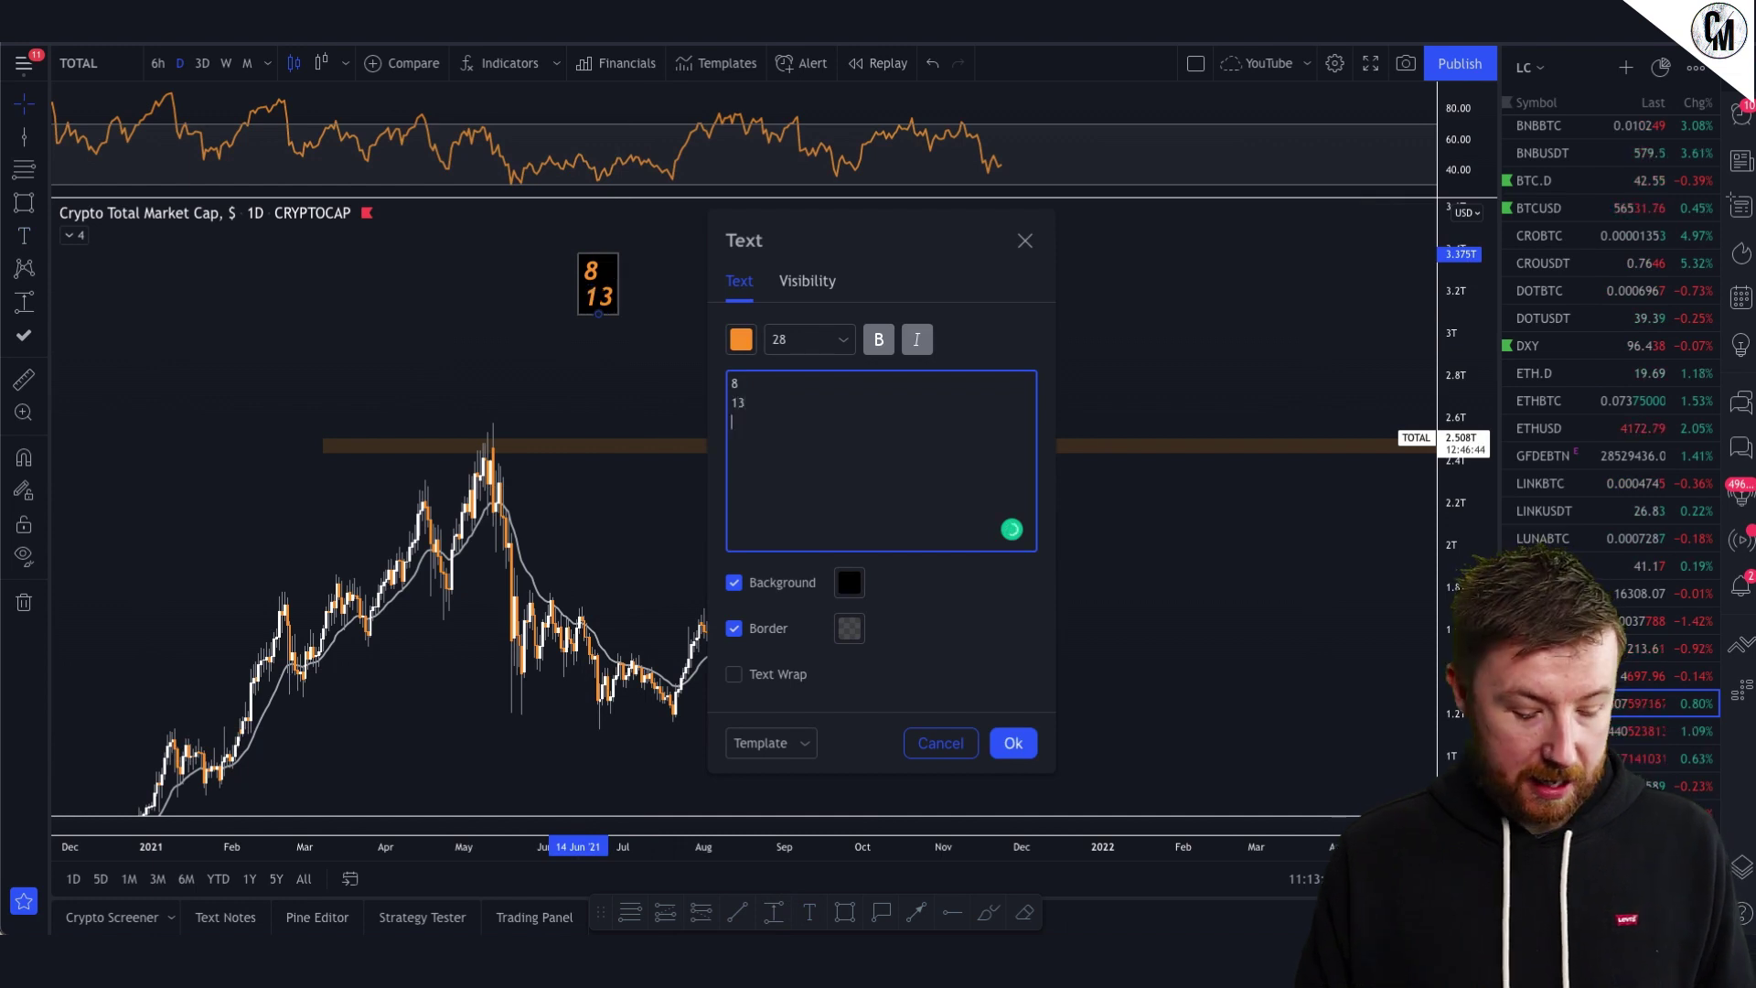
key(Return)
text(21)
key(Return)
text(34 )
text(55 )
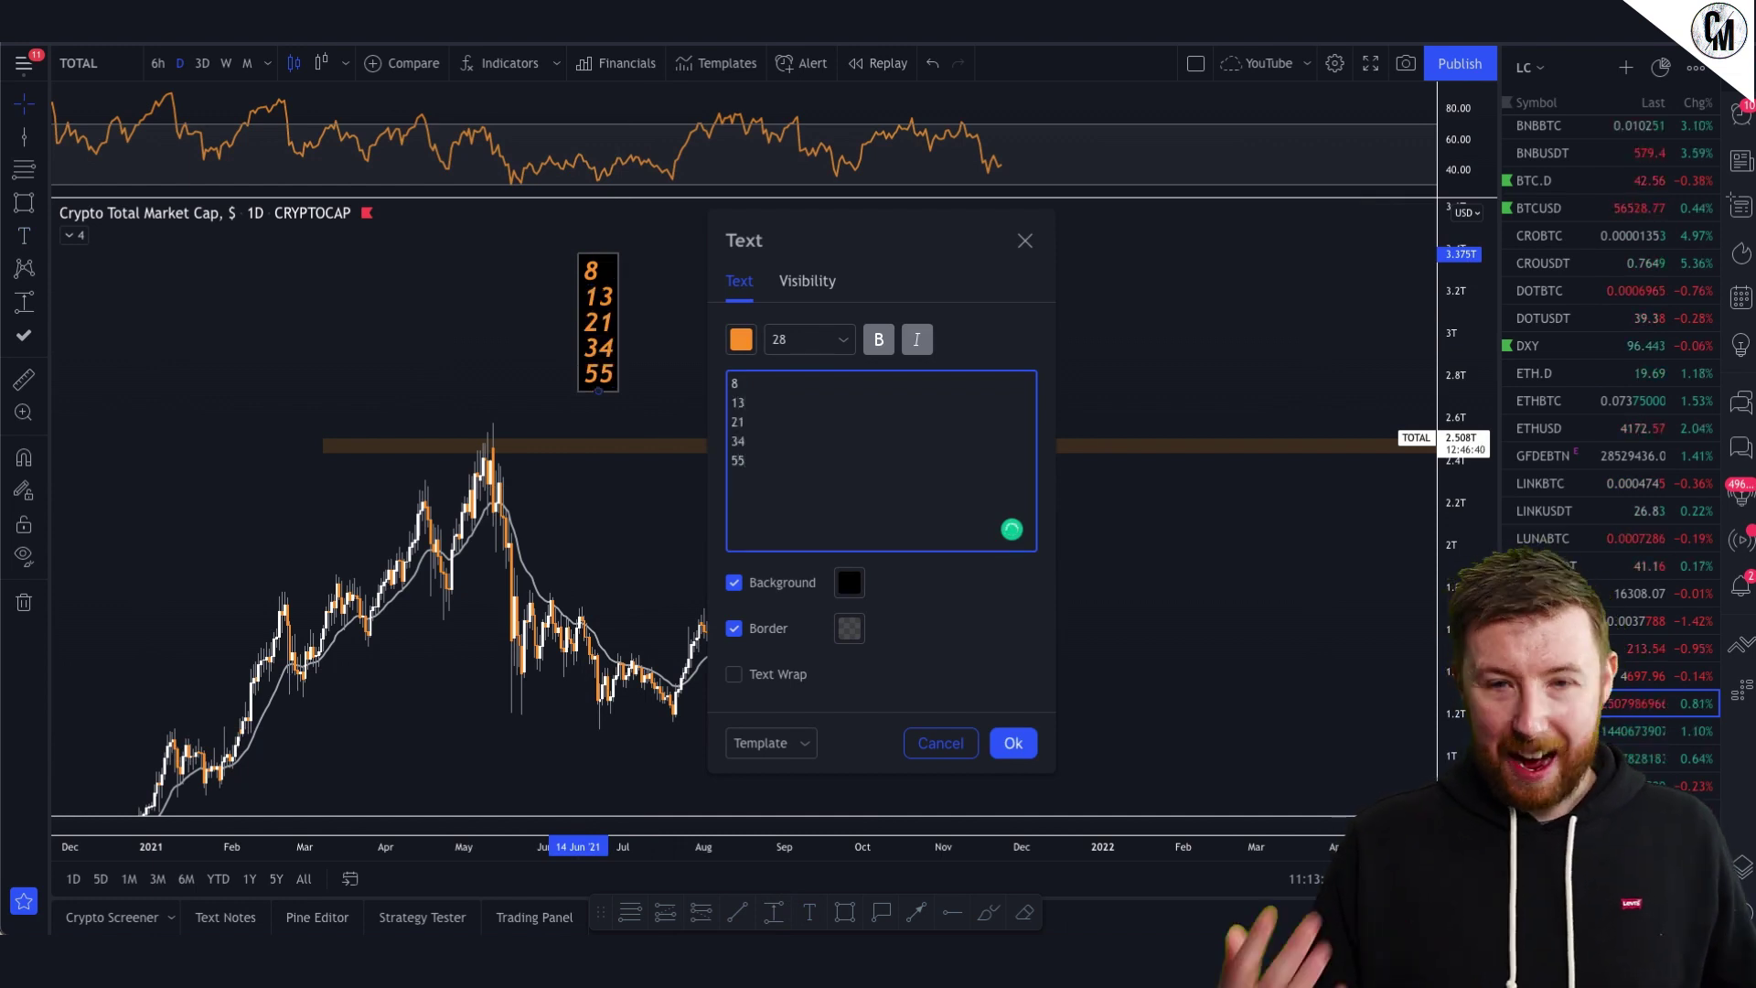
text(89)
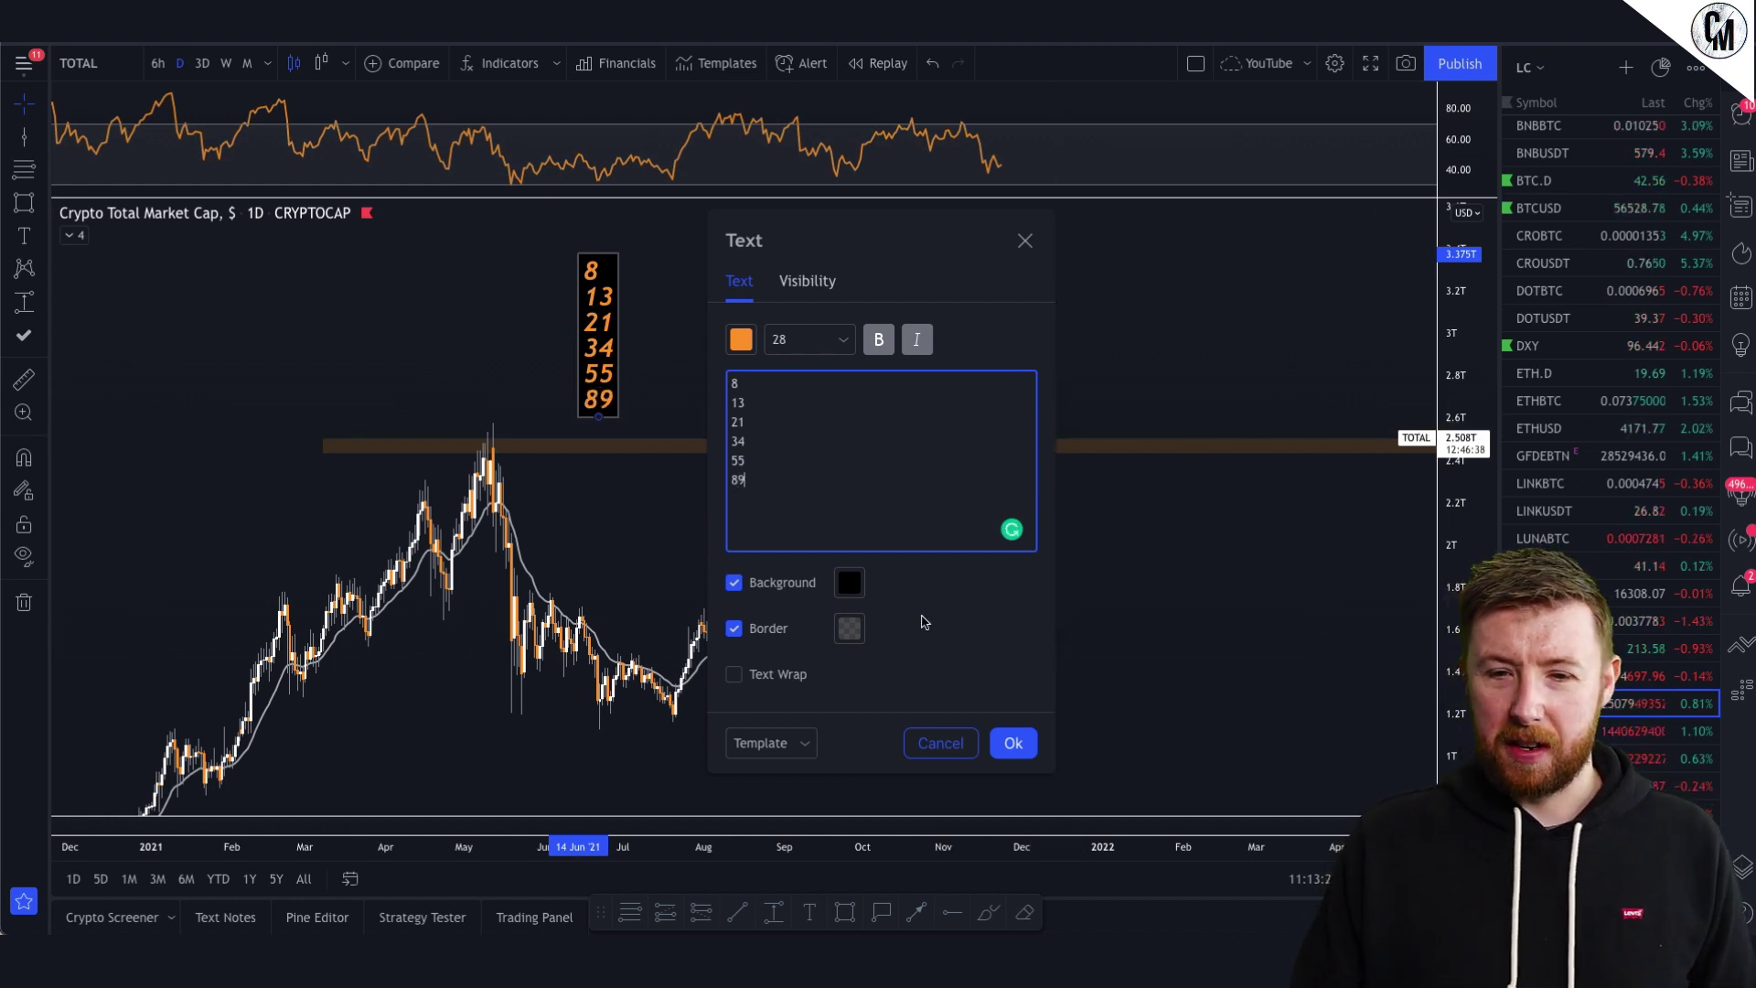
click(1013, 743)
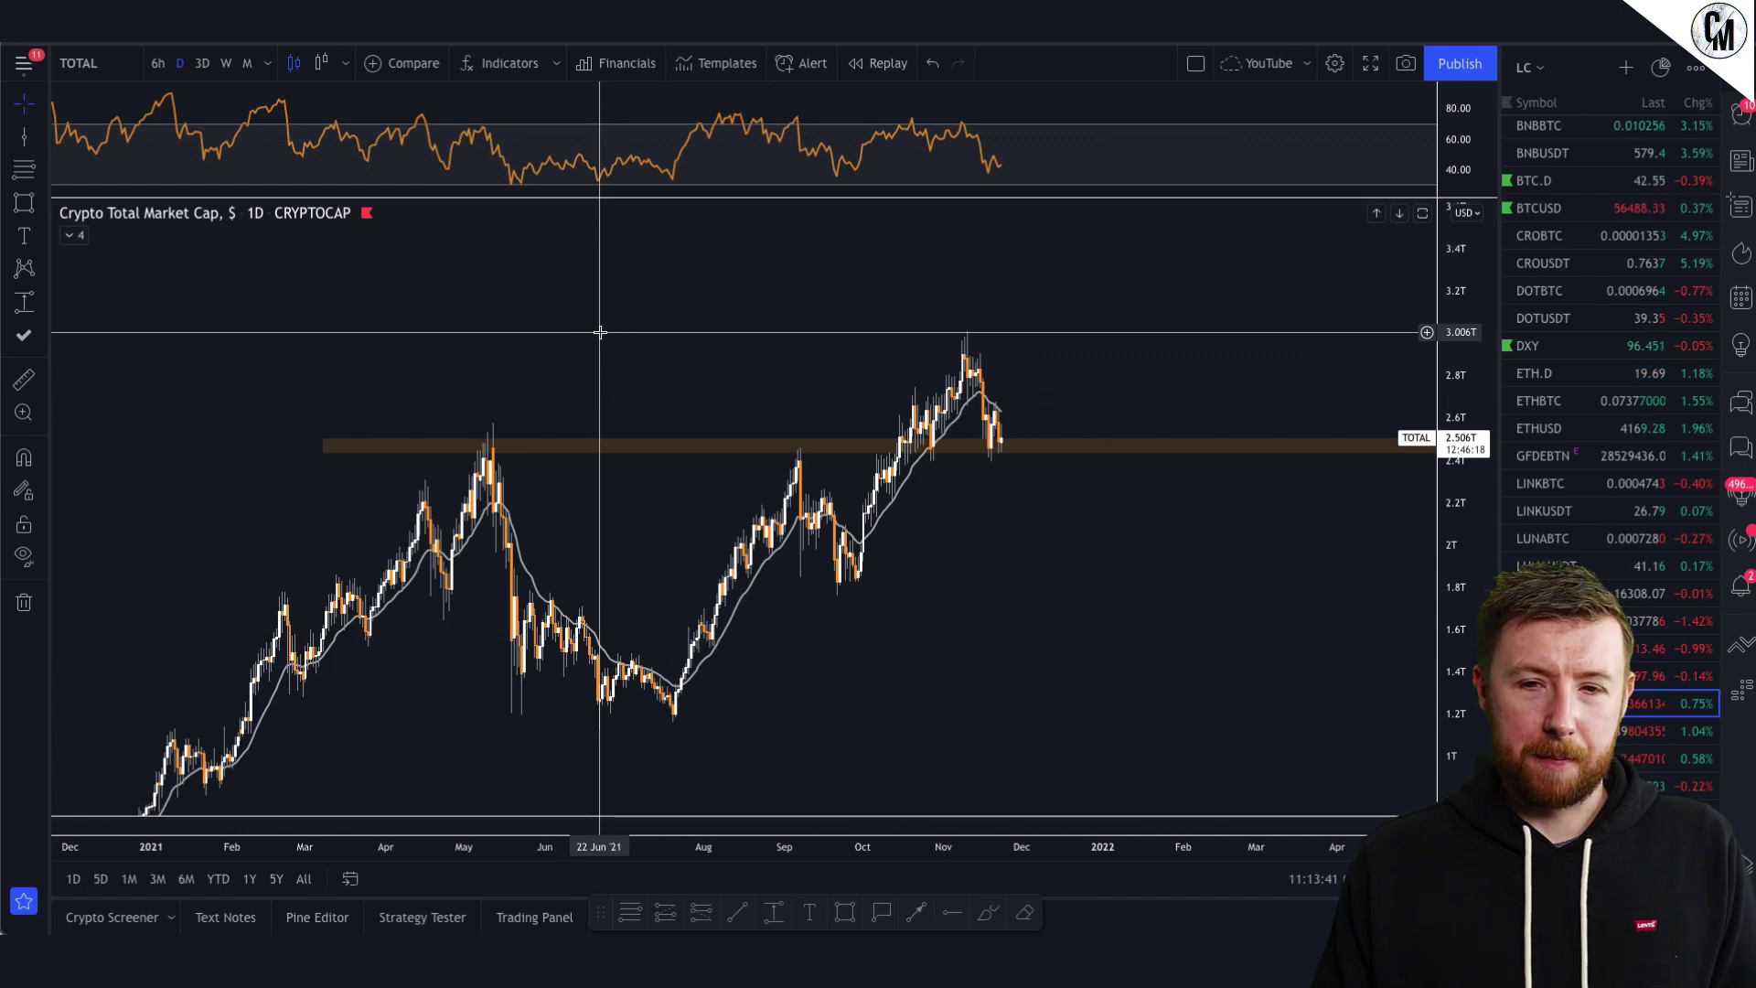
- Switch to 3D candles and zoom the view onto the 2021 price action
click(203, 63)
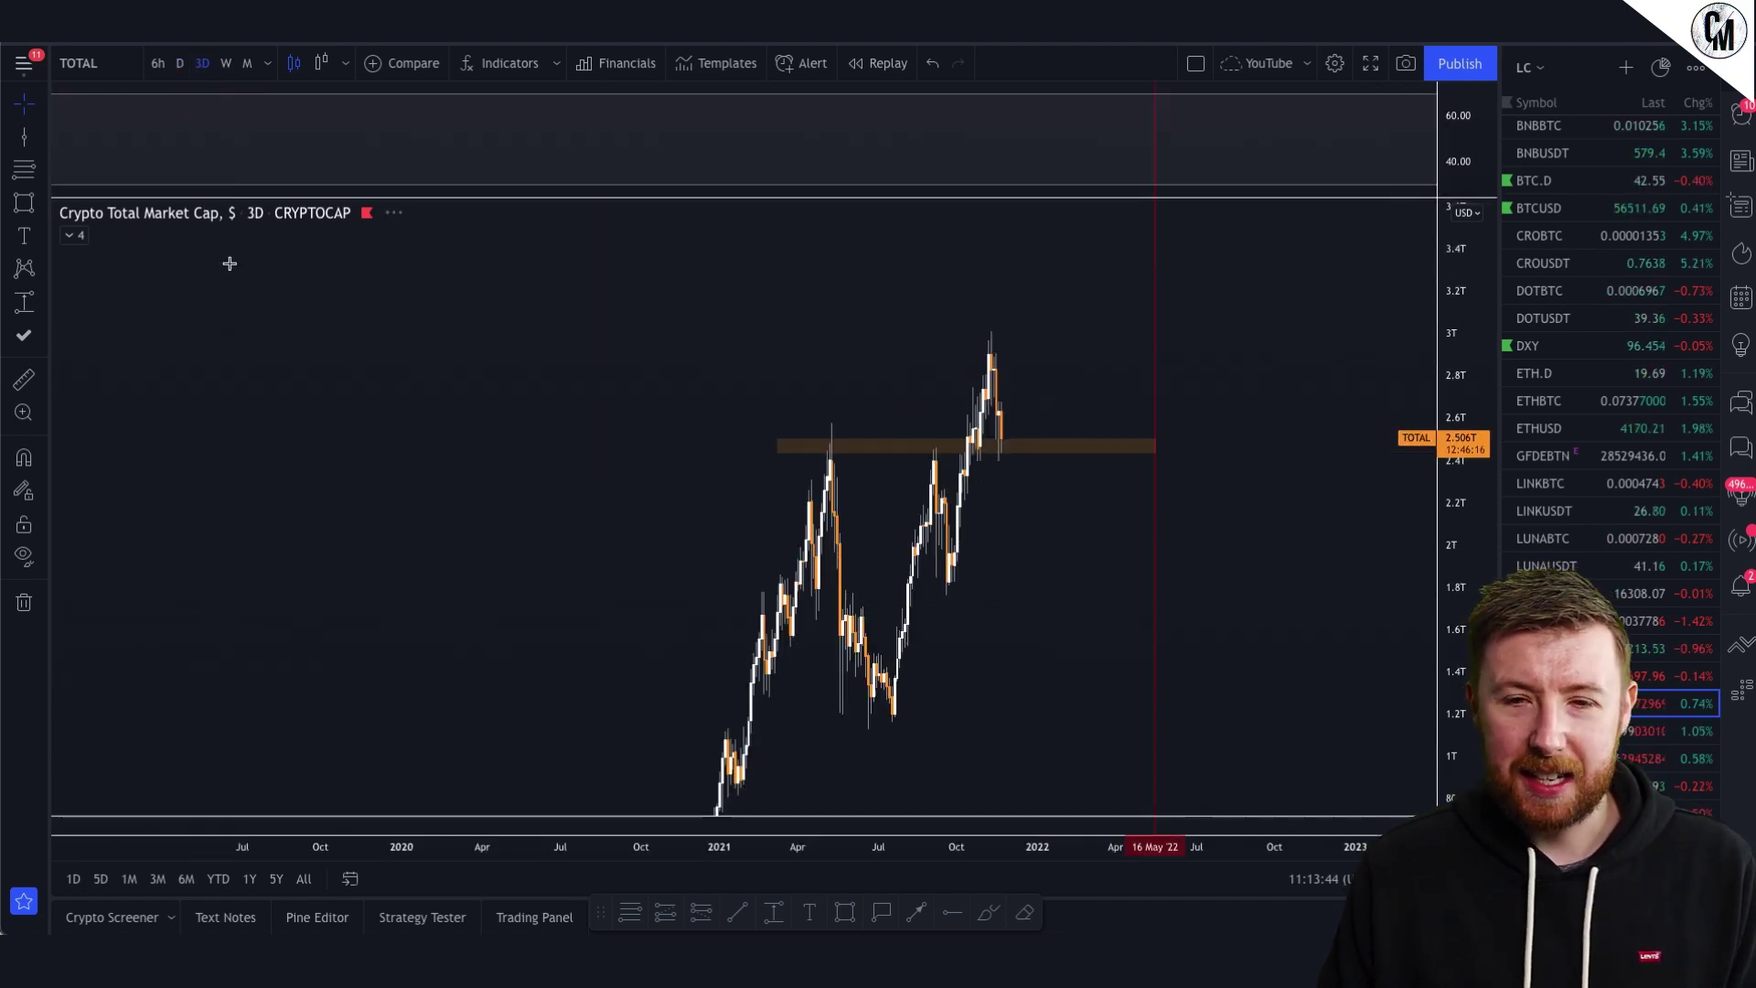
scroll(832, 485, up, 5)
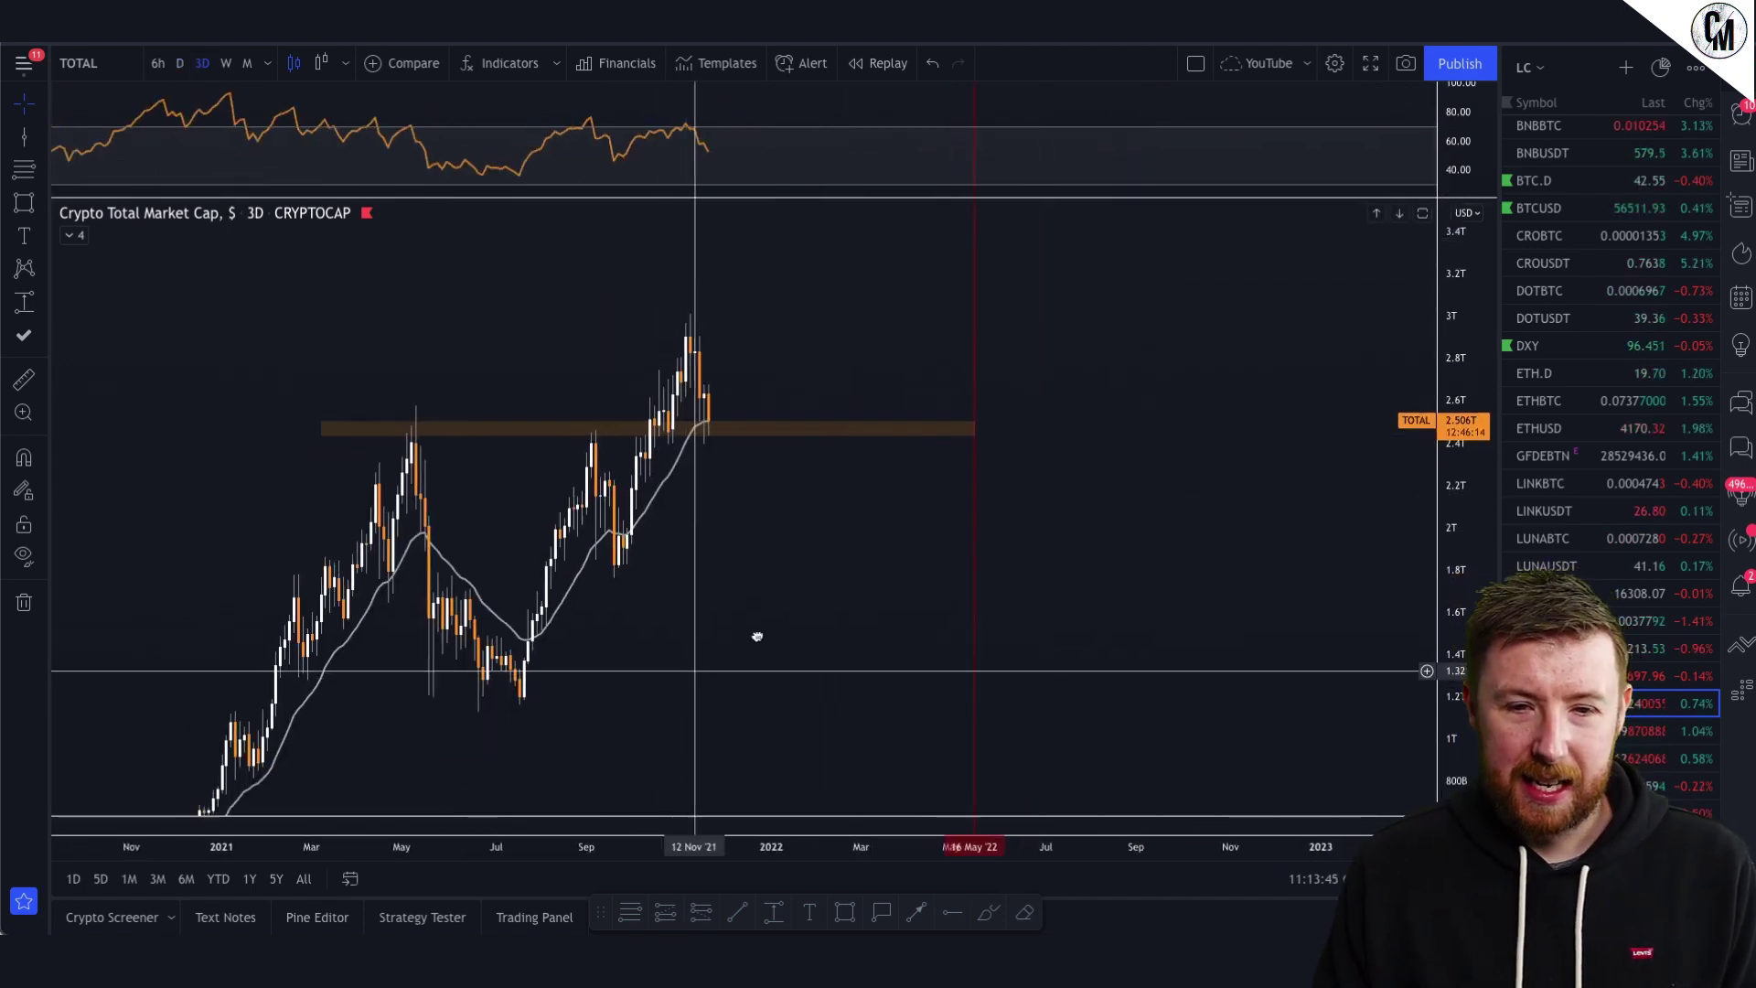
scroll(811, 610, up, 2)
drag(734, 636, 828, 616)
scroll(828, 616, down, 2)
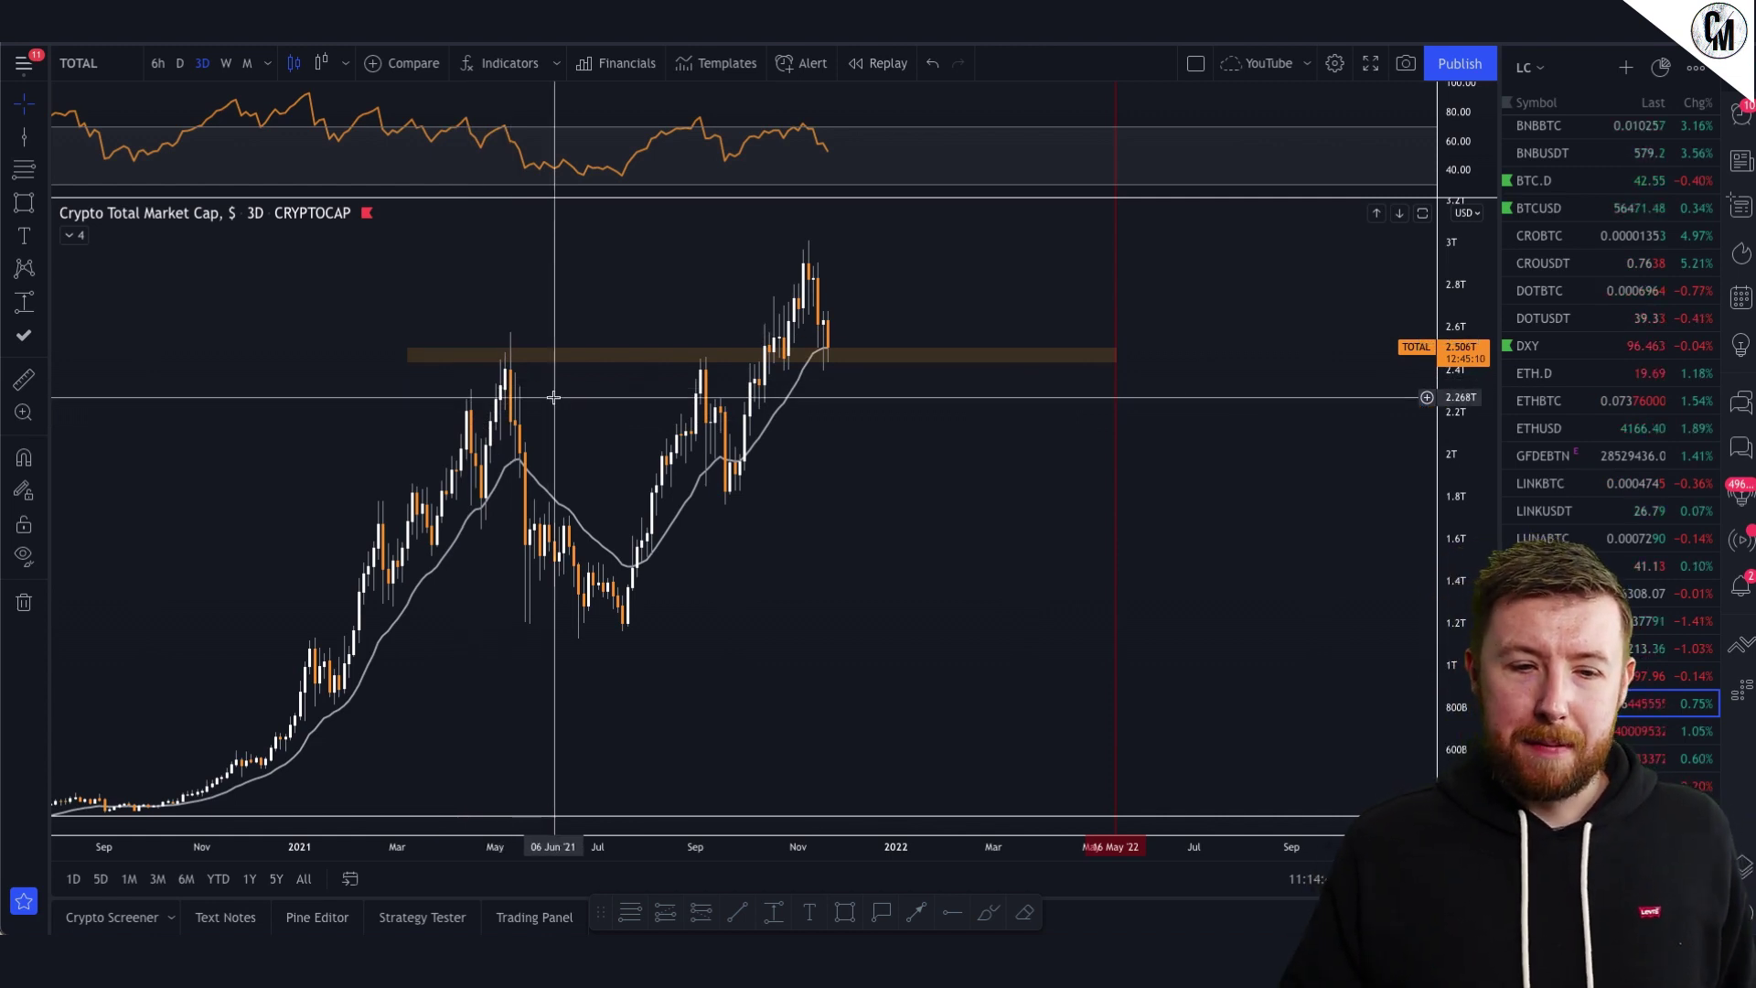
drag(554, 397, 1151, 528)
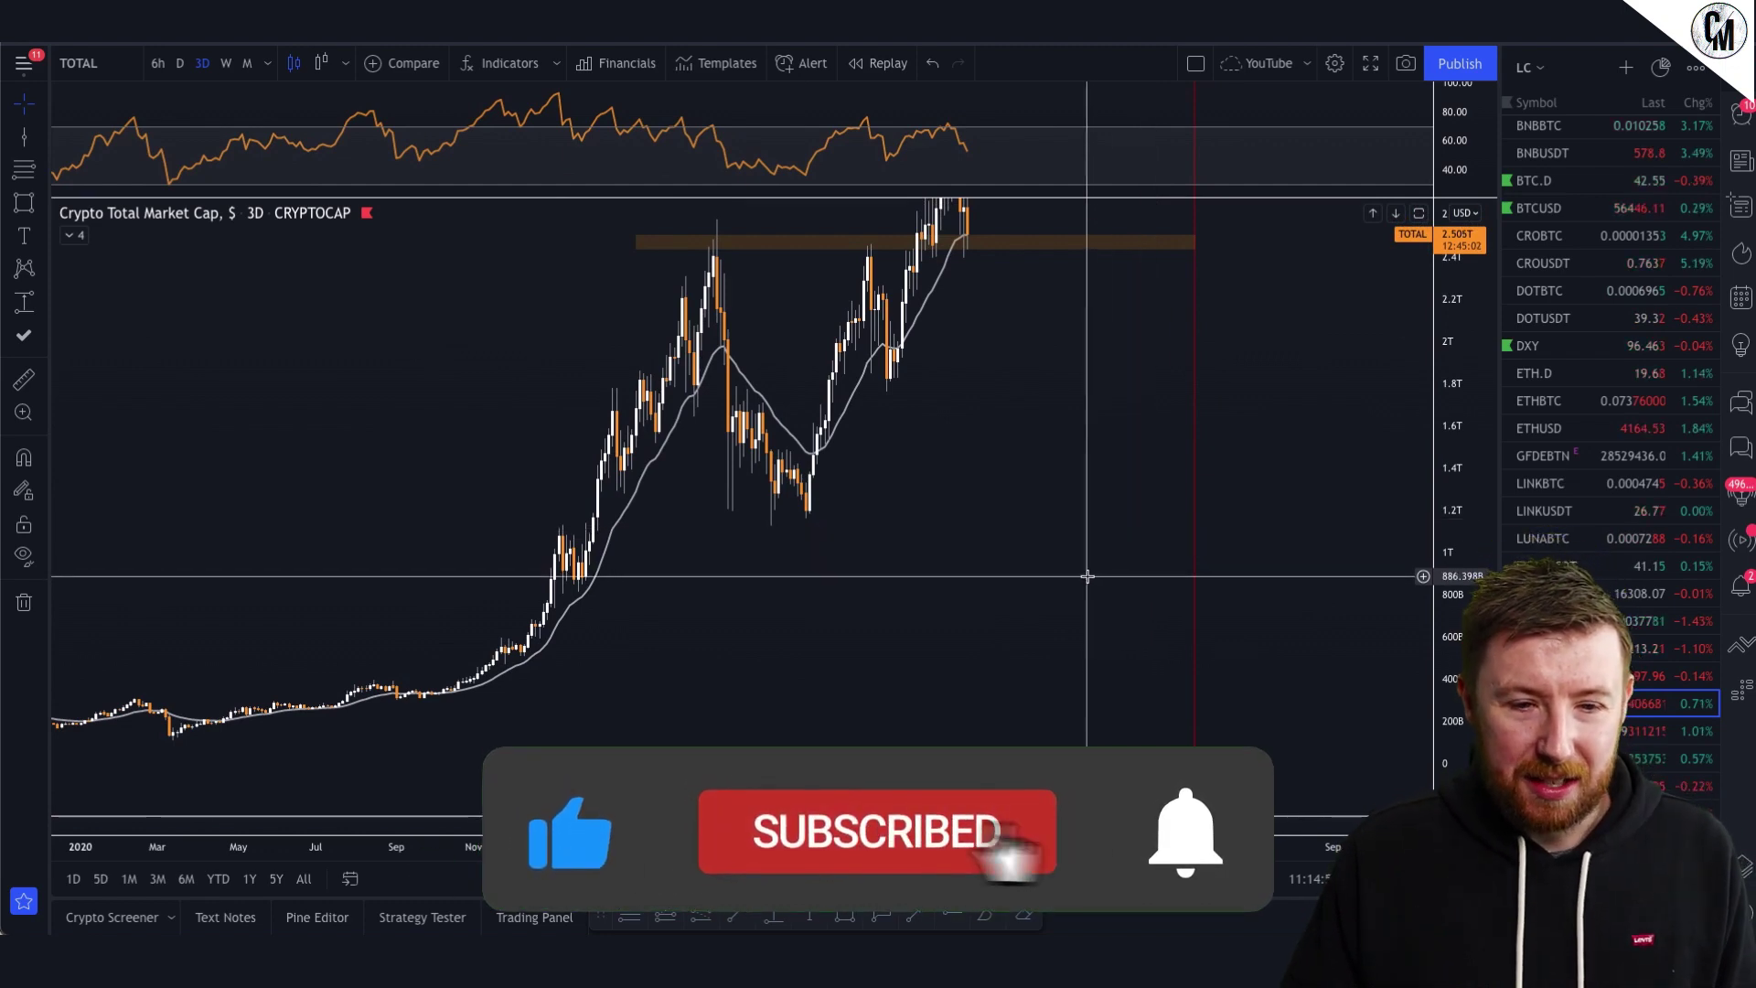
drag(1088, 566, 993, 698)
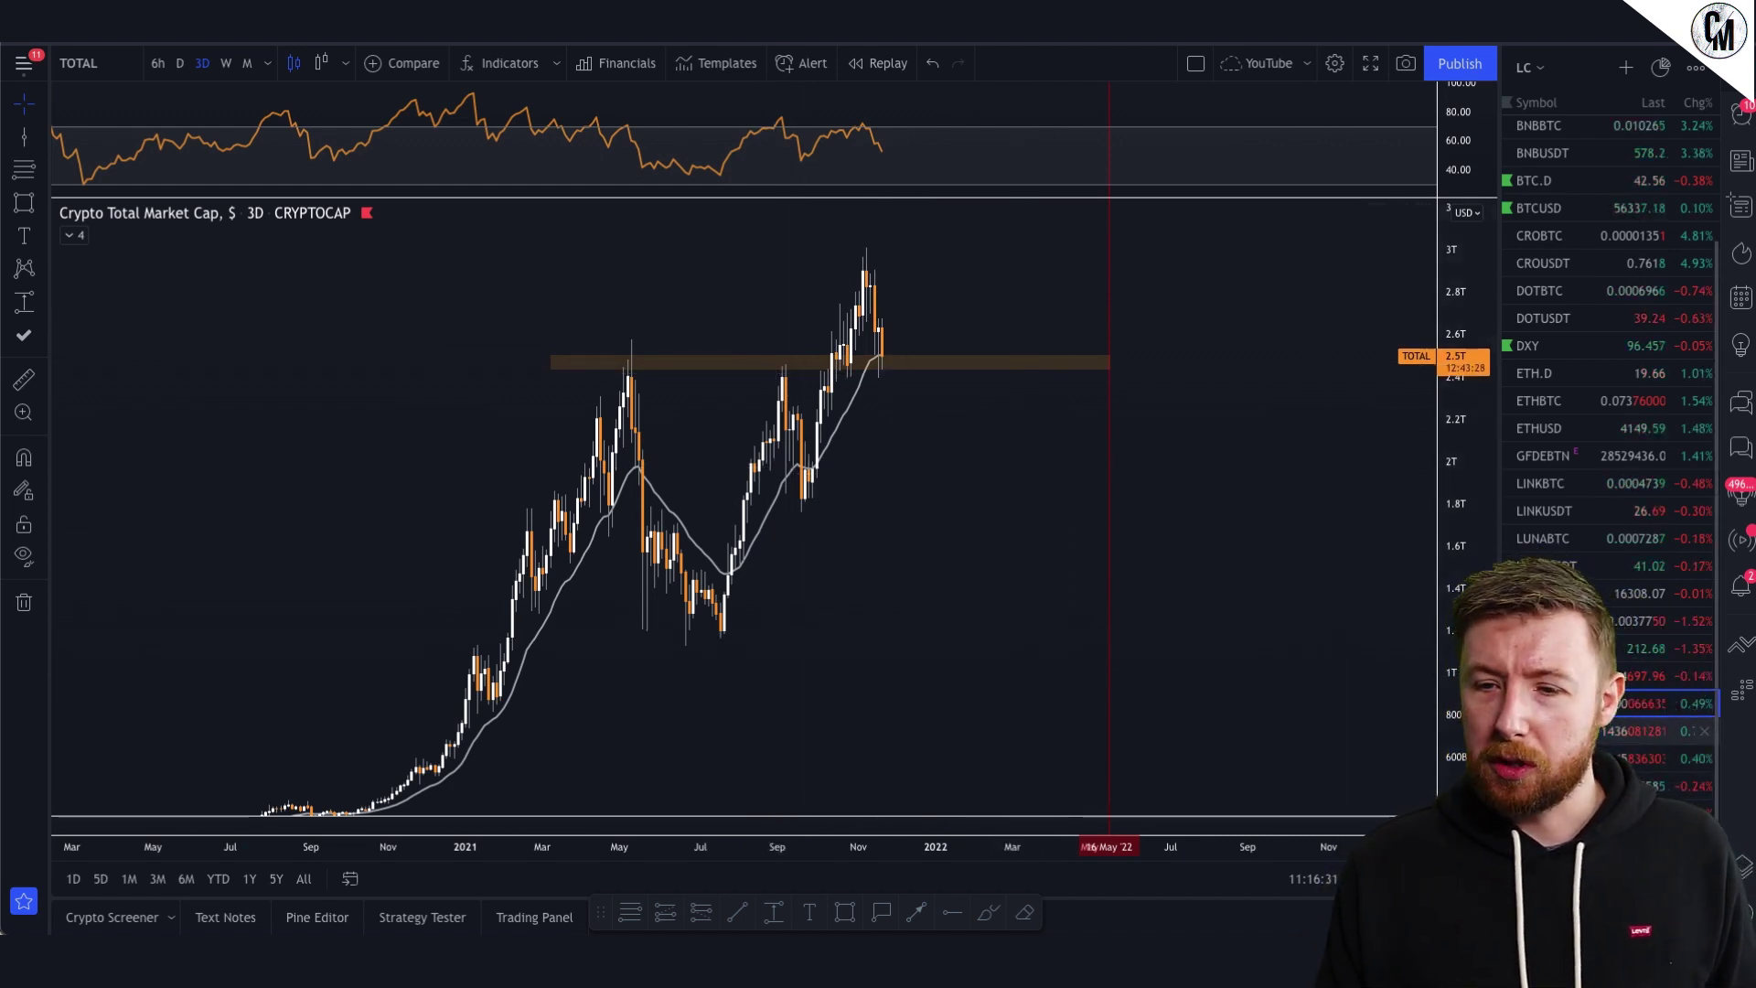
key(Down)
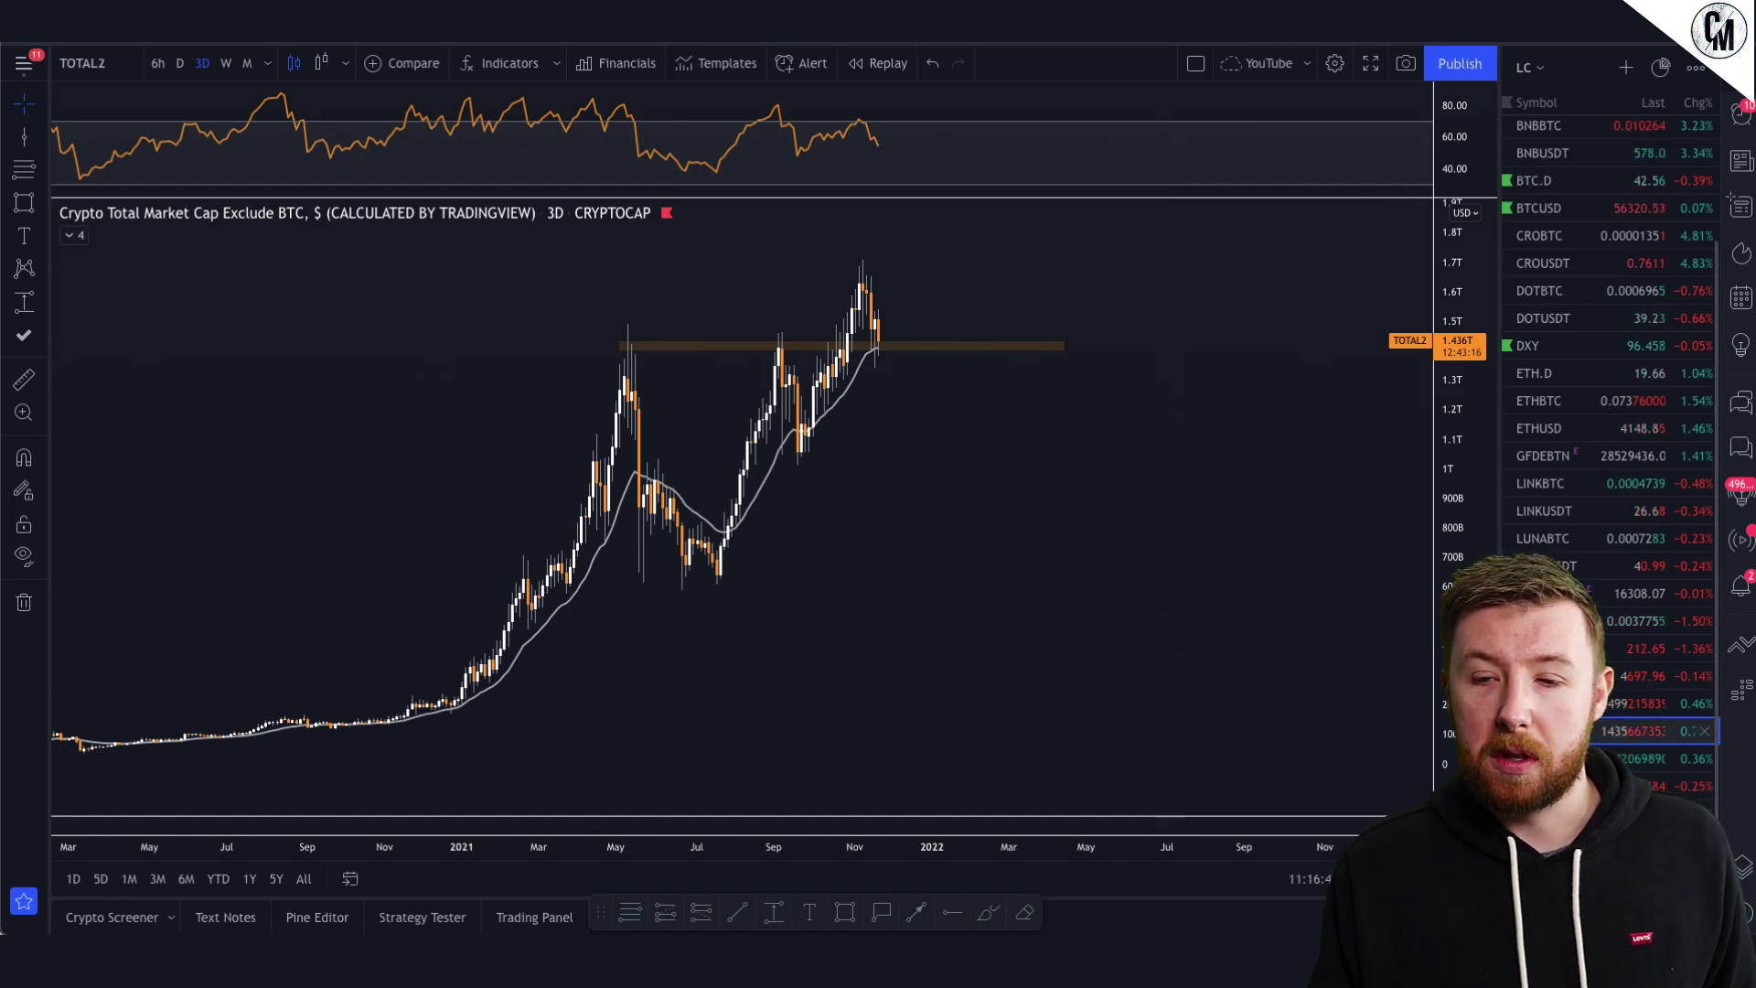
click(1647, 758)
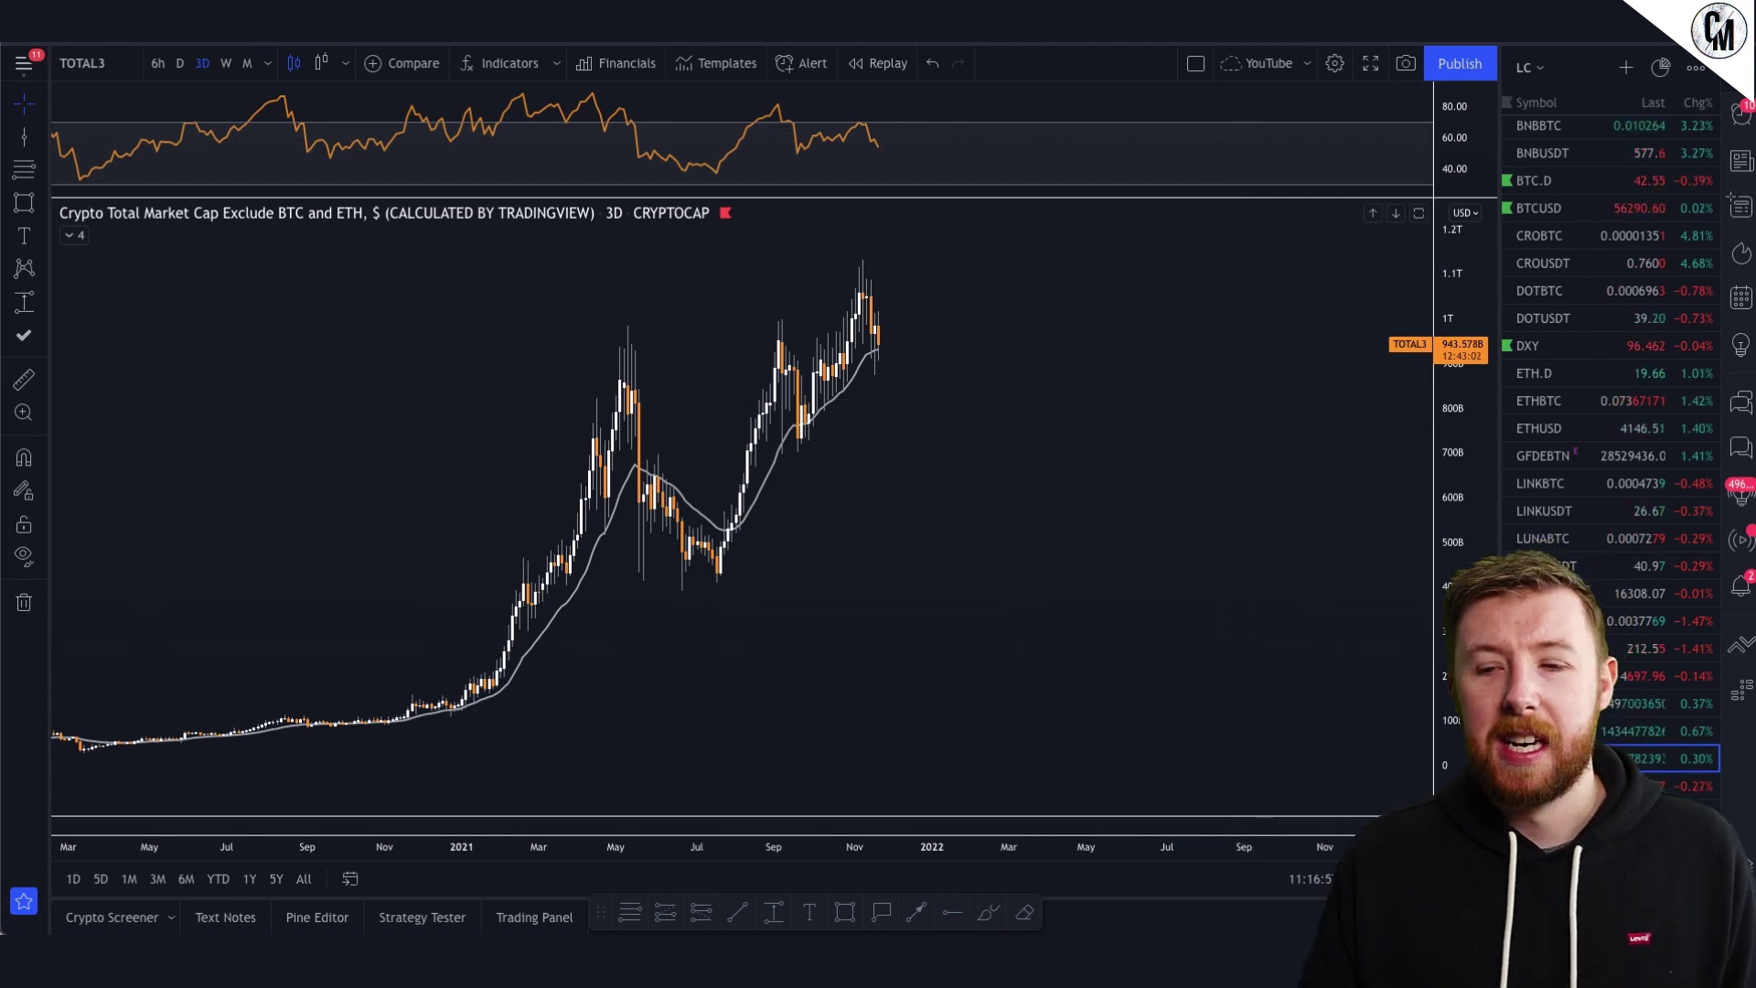
- Return to the Crypto Total Market Cap chart with a log scale and monthly candles
click(1647, 703)
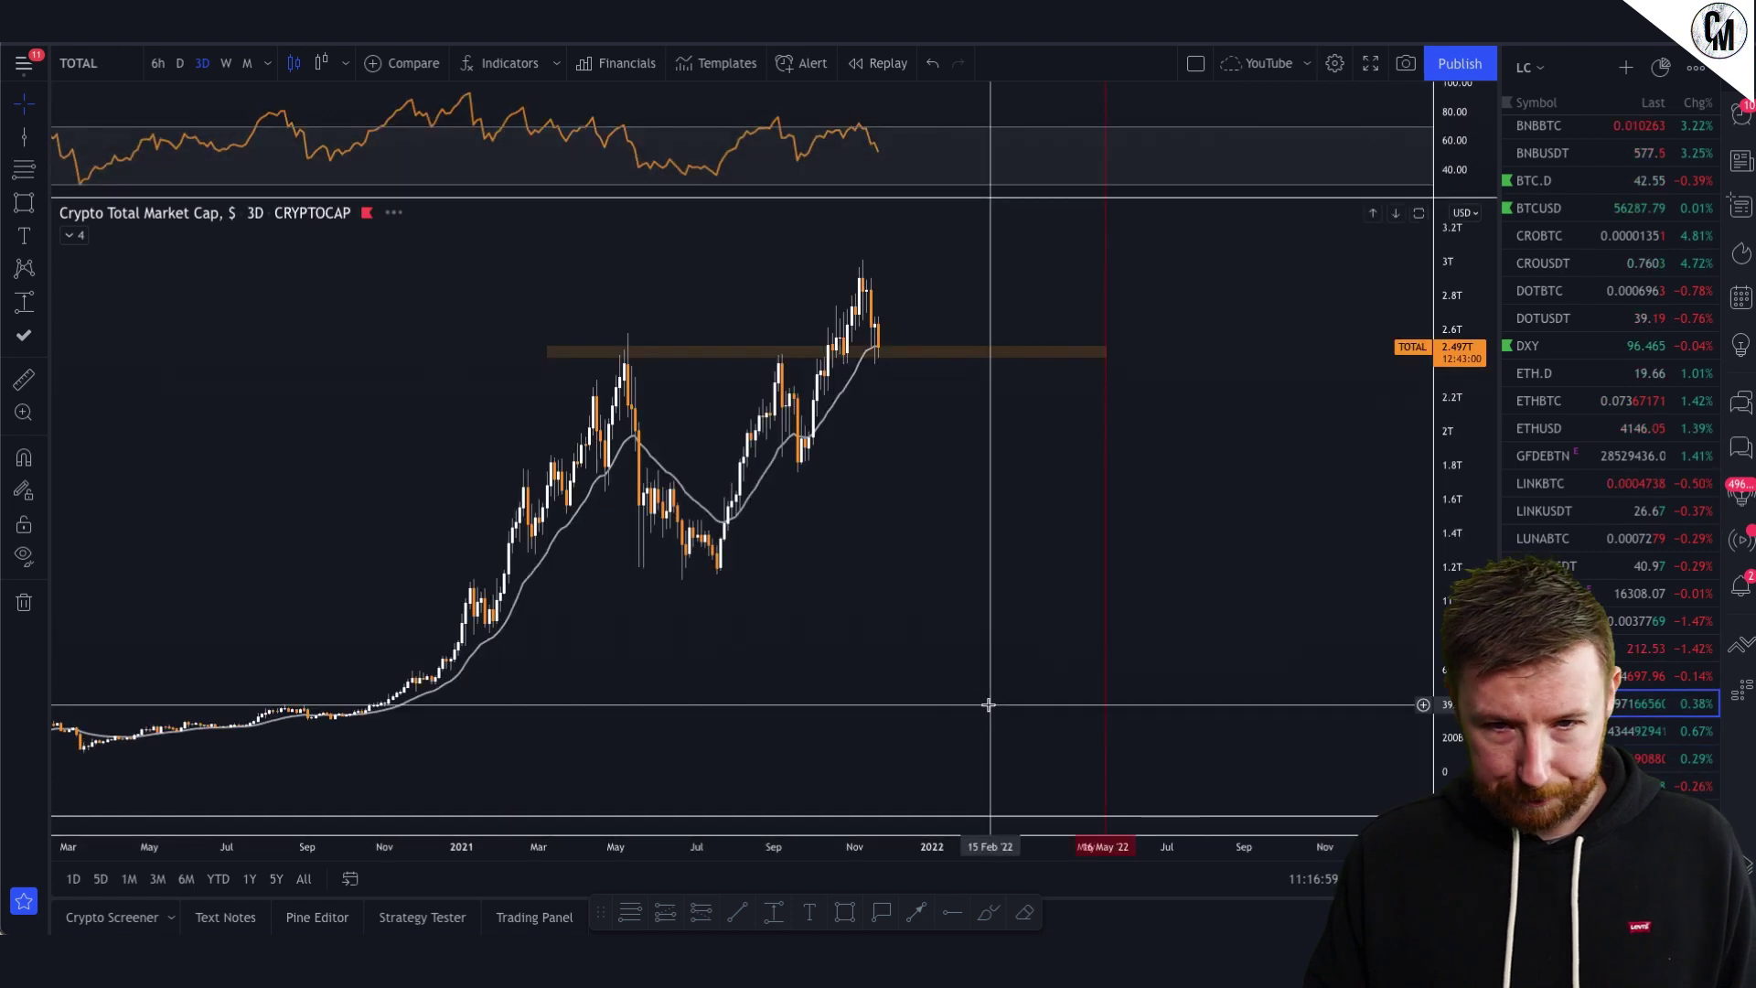
key(alt+l)
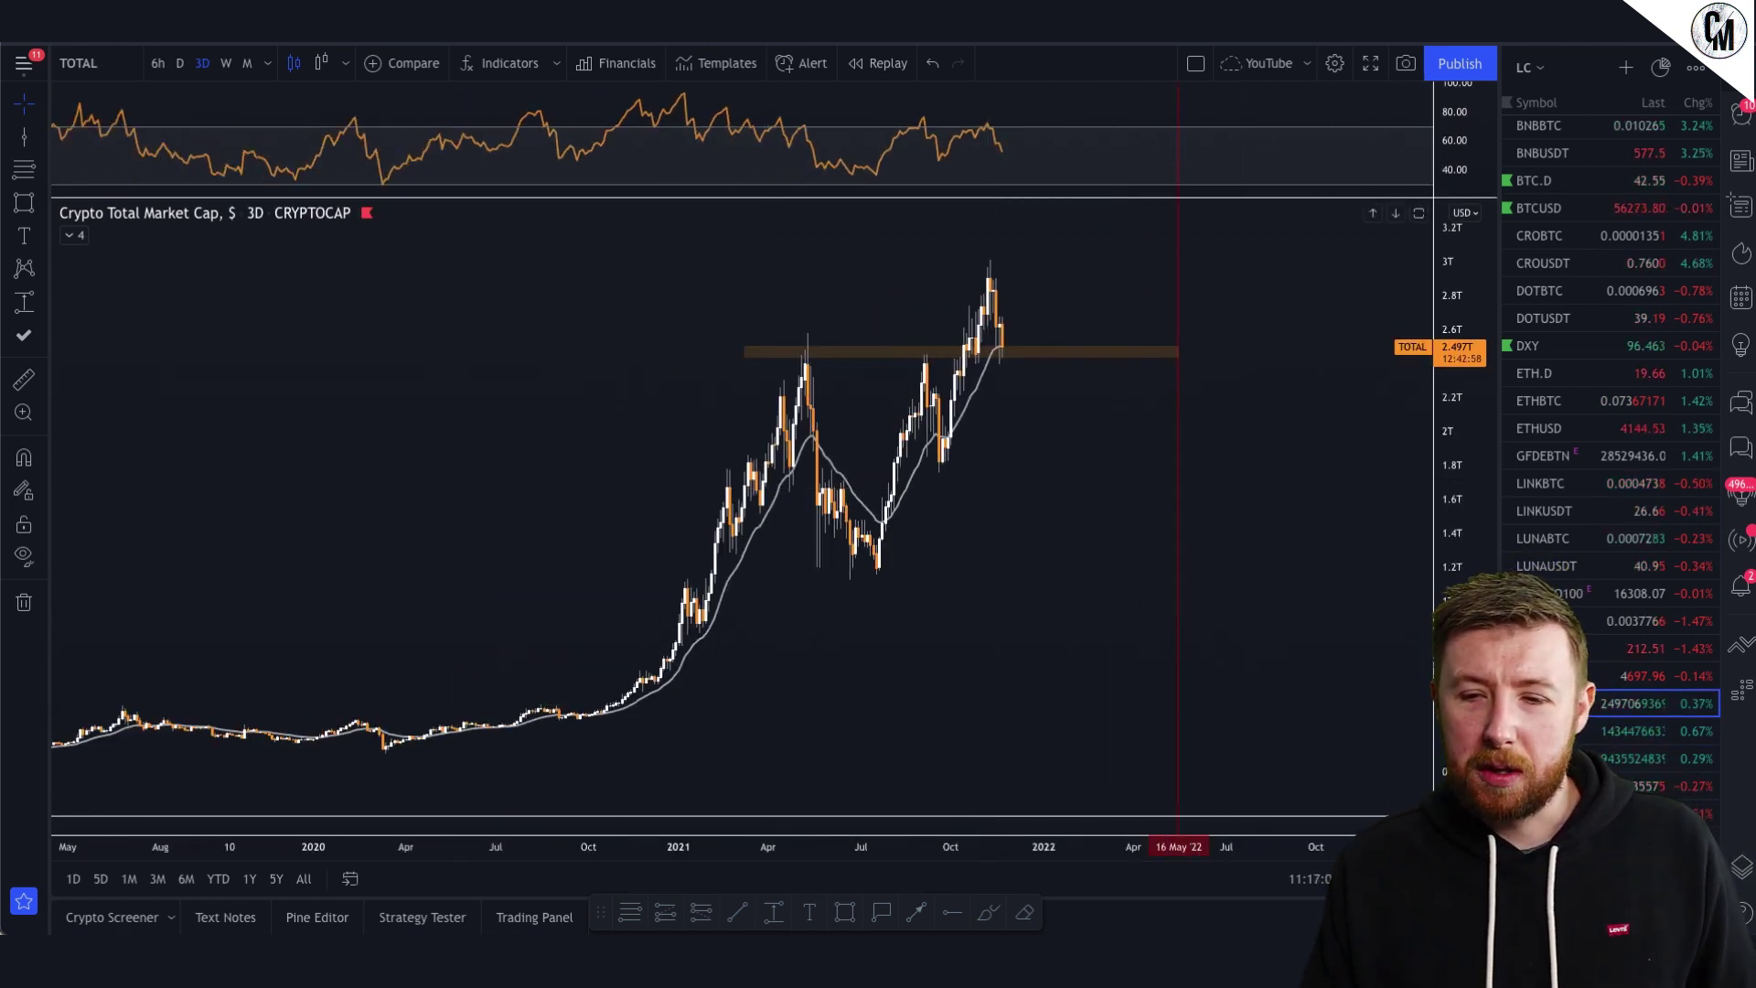
click(247, 63)
- Compress the price axis and pan the monthly chart to fit history, leaving future space
scroll(805, 541, up, 5)
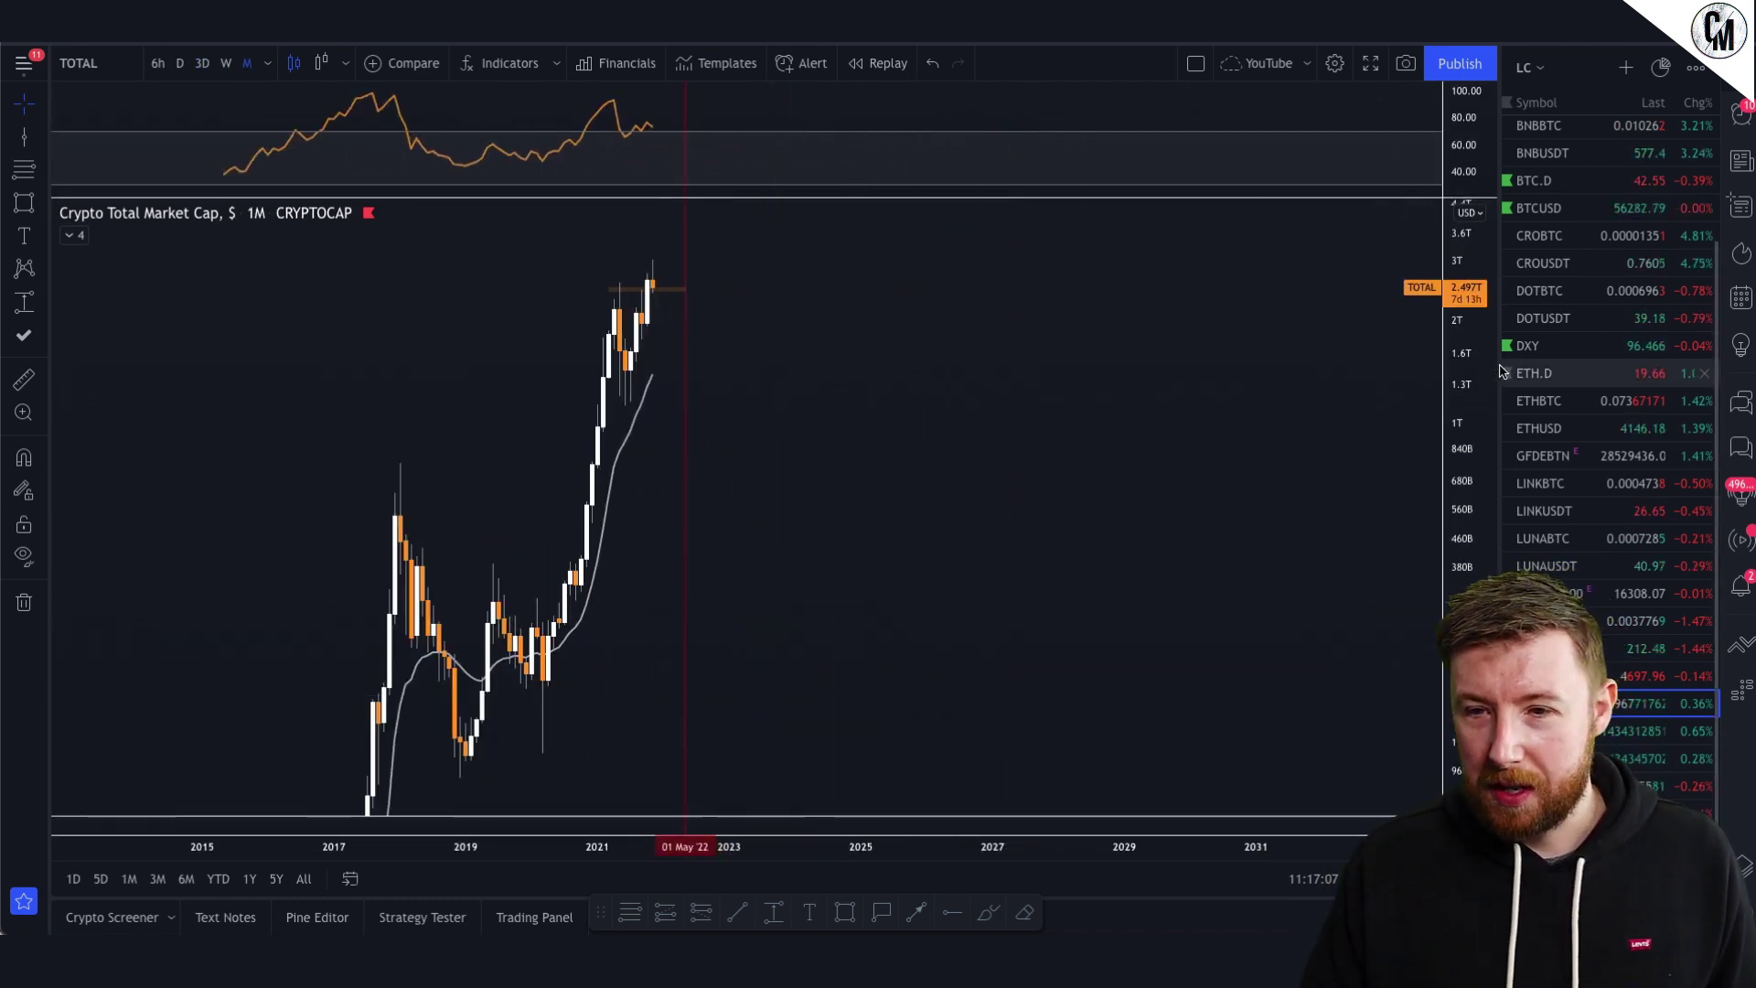
drag(1453, 363, 1448, 569)
scroll(1161, 659, down, 2)
drag(1160, 659, 1168, 537)
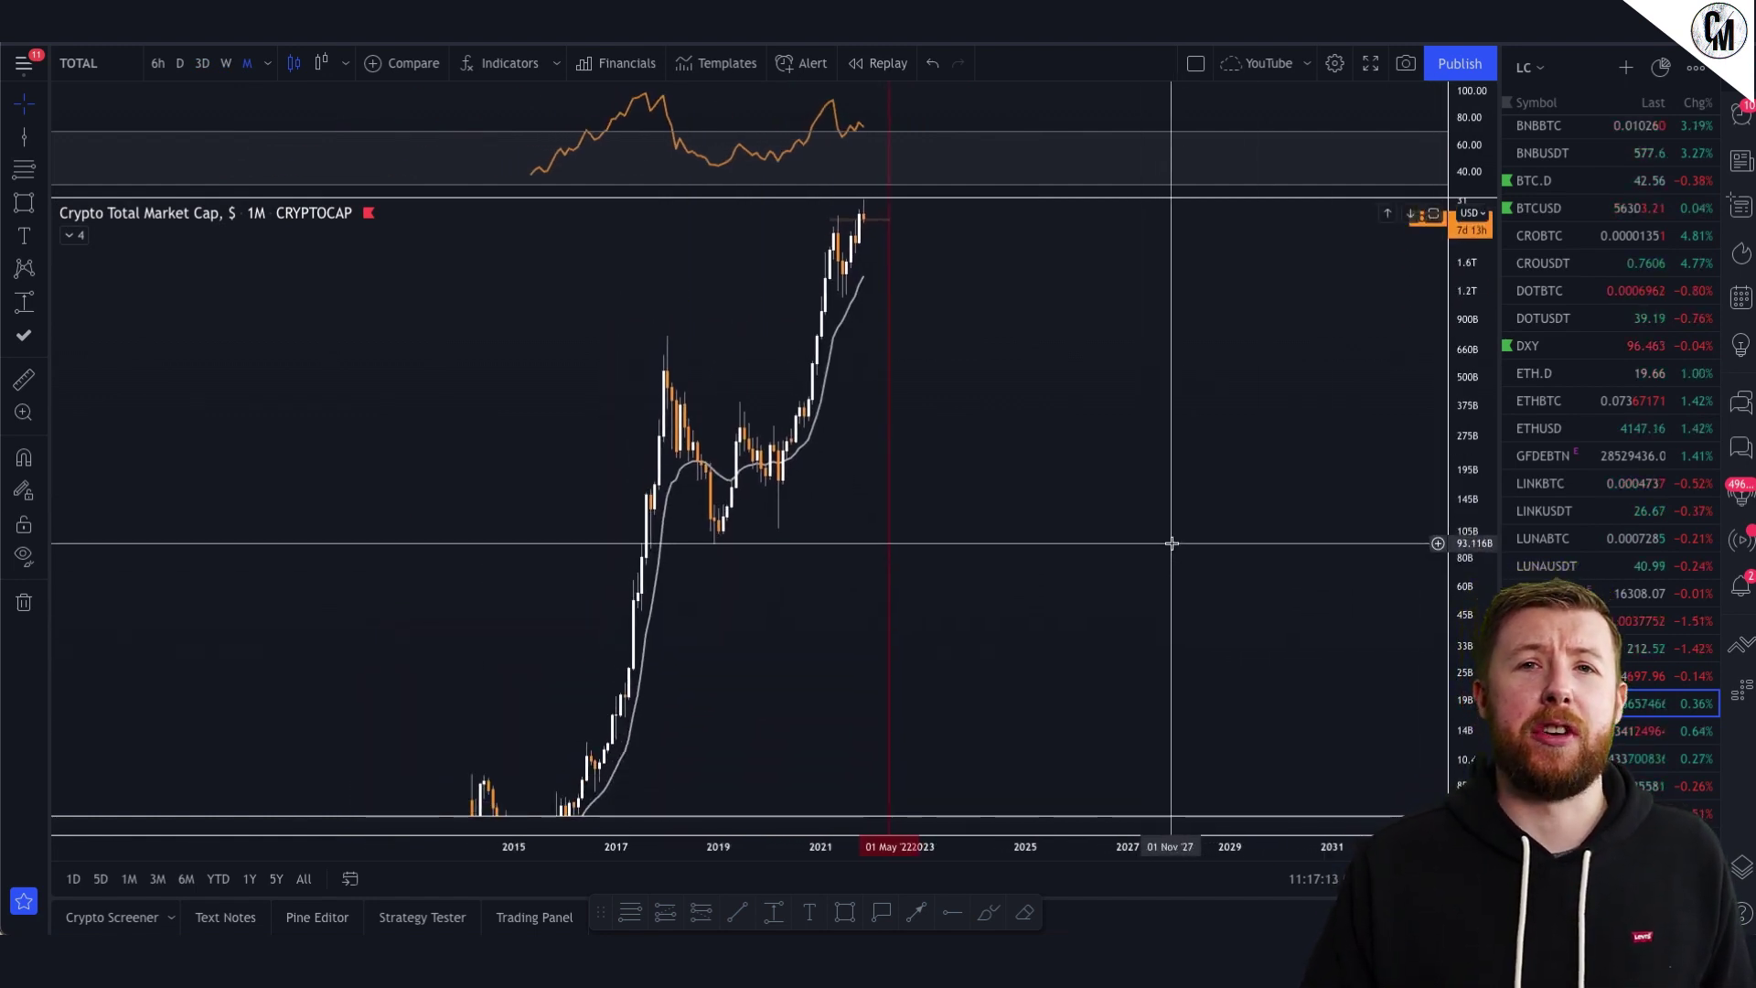
drag(1464, 349, 1482, 539)
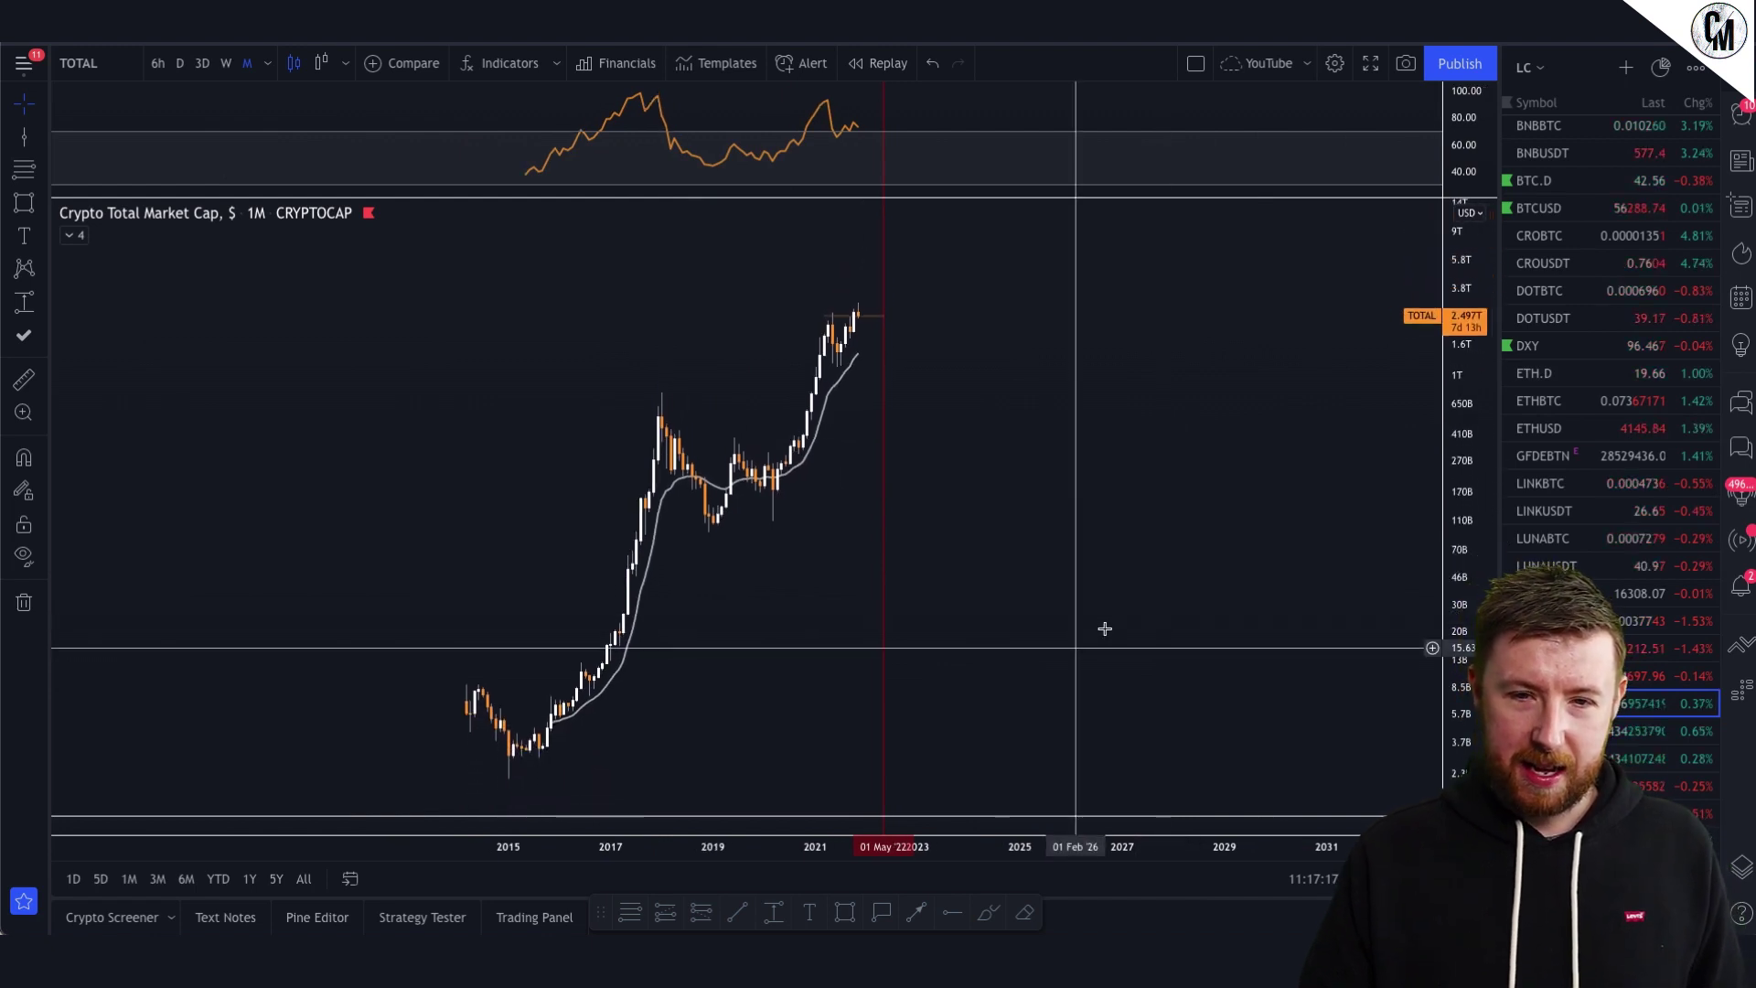
drag(1121, 616, 1183, 583)
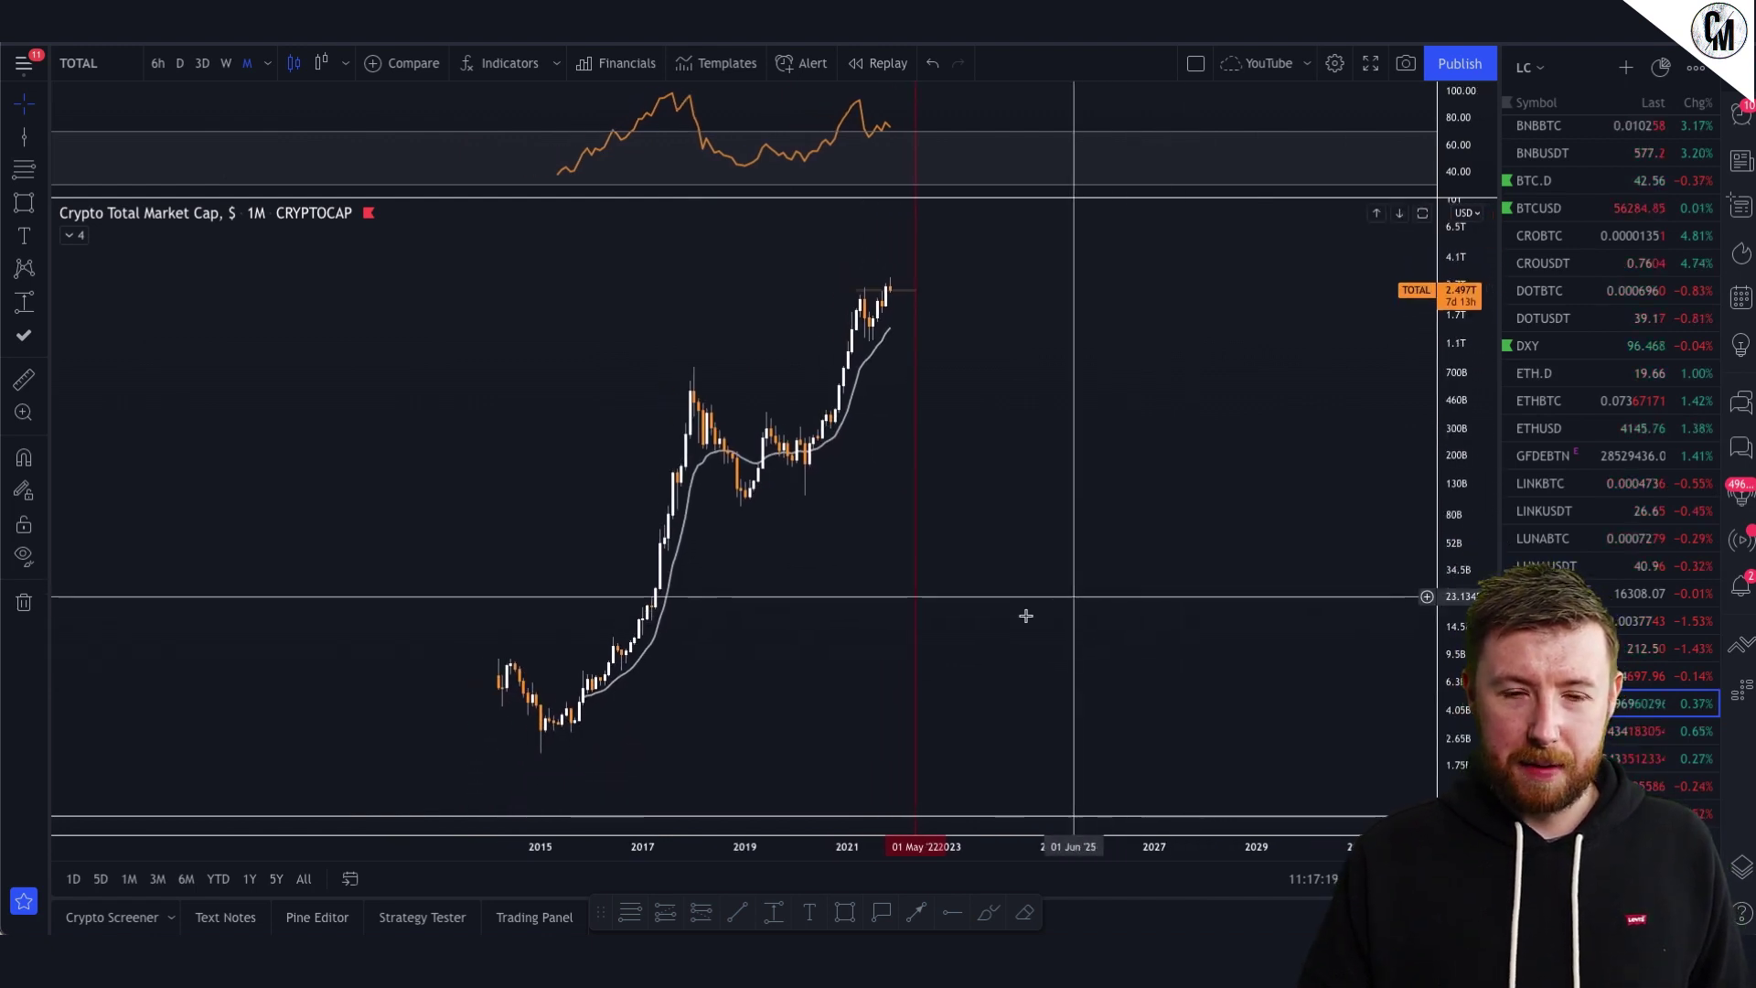
drag(1011, 619, 1090, 585)
scroll(1012, 627, up, 3)
drag(1039, 670, 1113, 670)
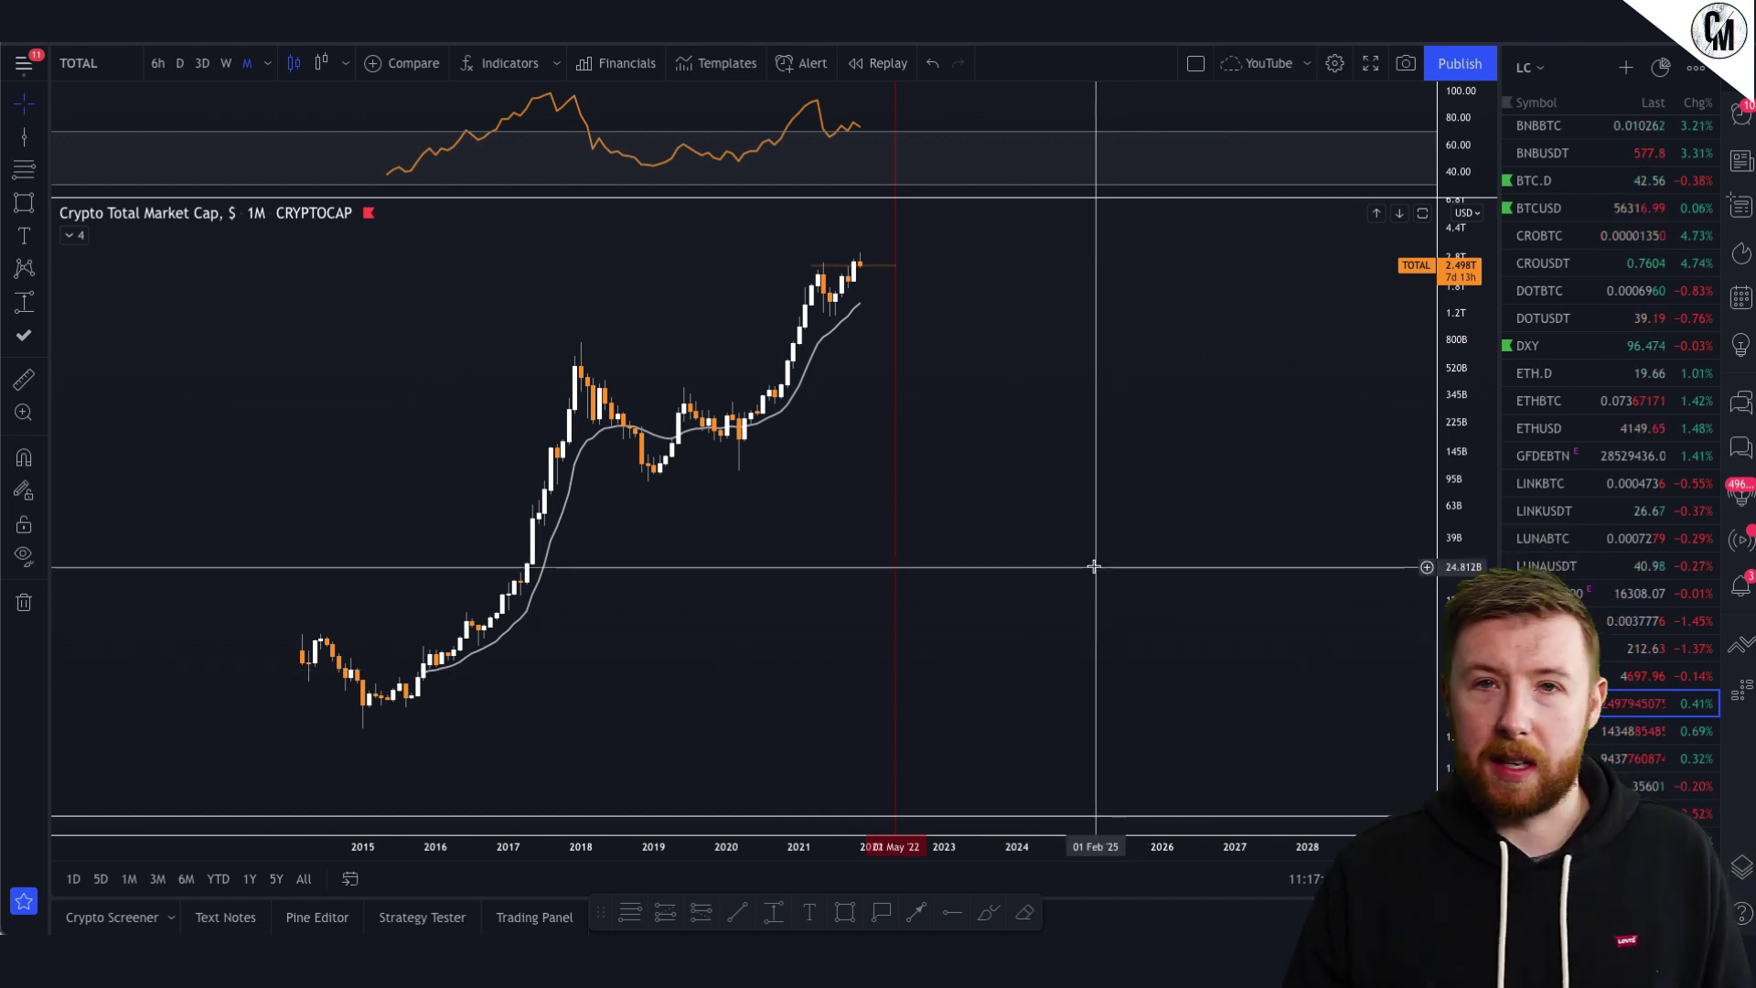
- Draw Fibonacci levels from the January 2018 peak to the bear-market low, then stretch the price scale
click(630, 912)
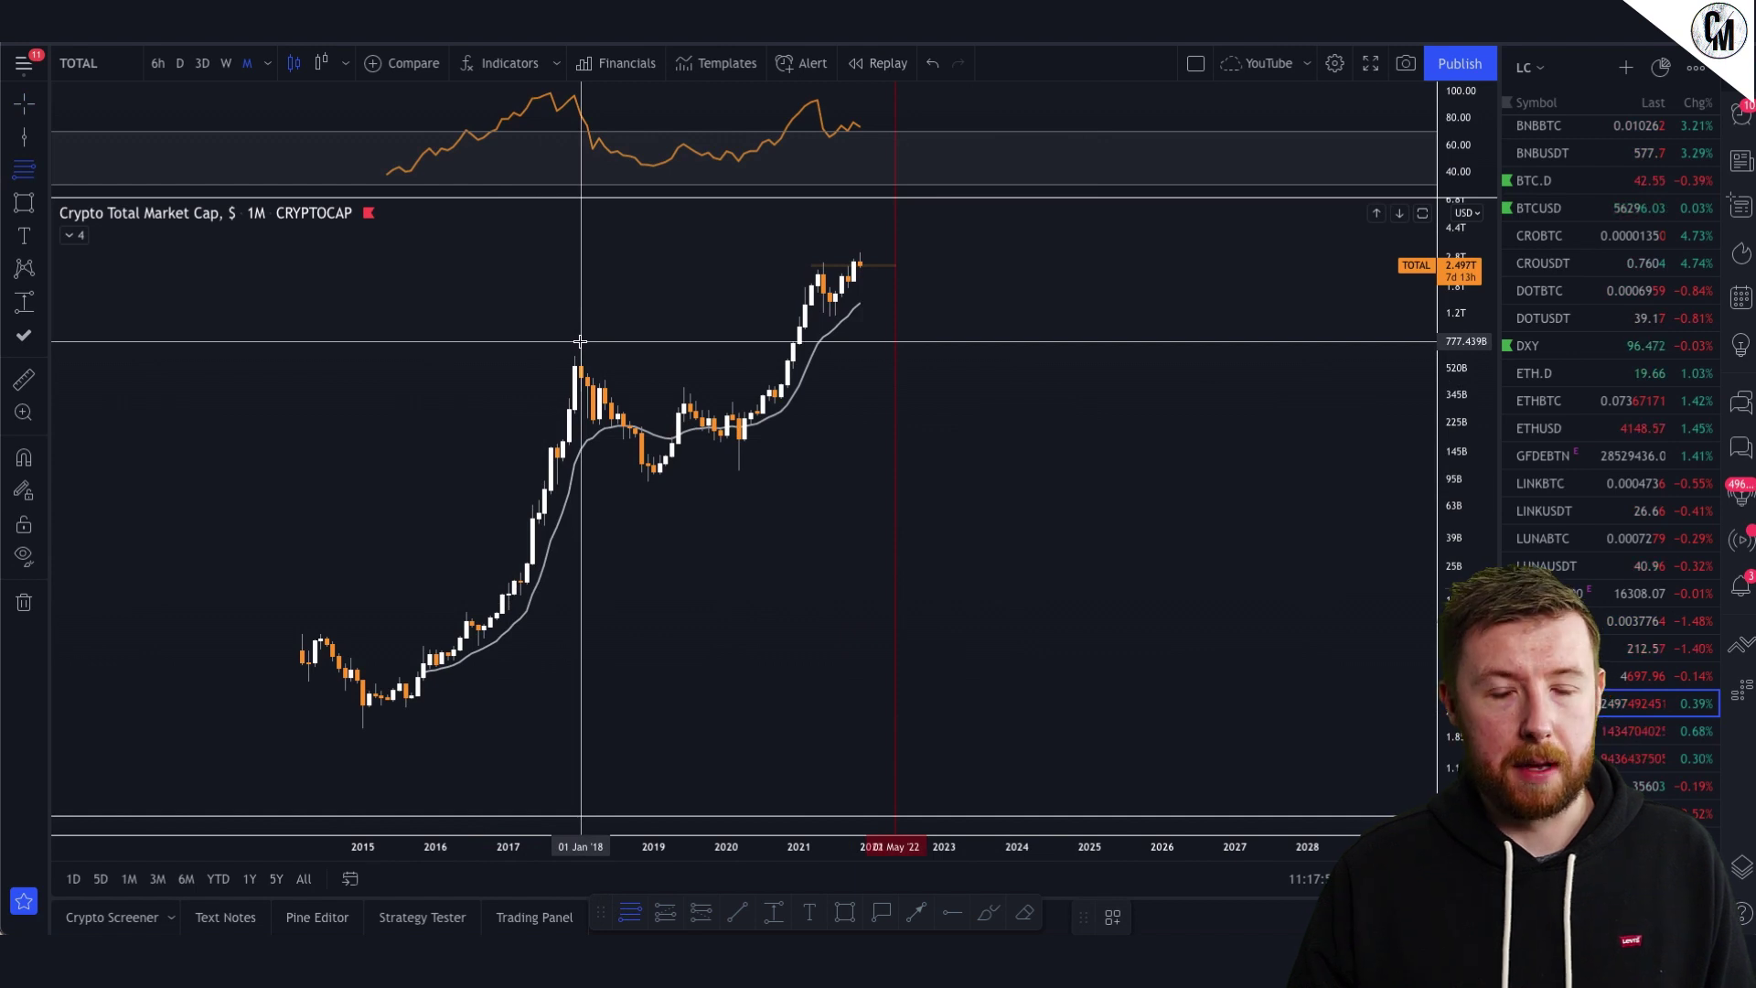
click(581, 342)
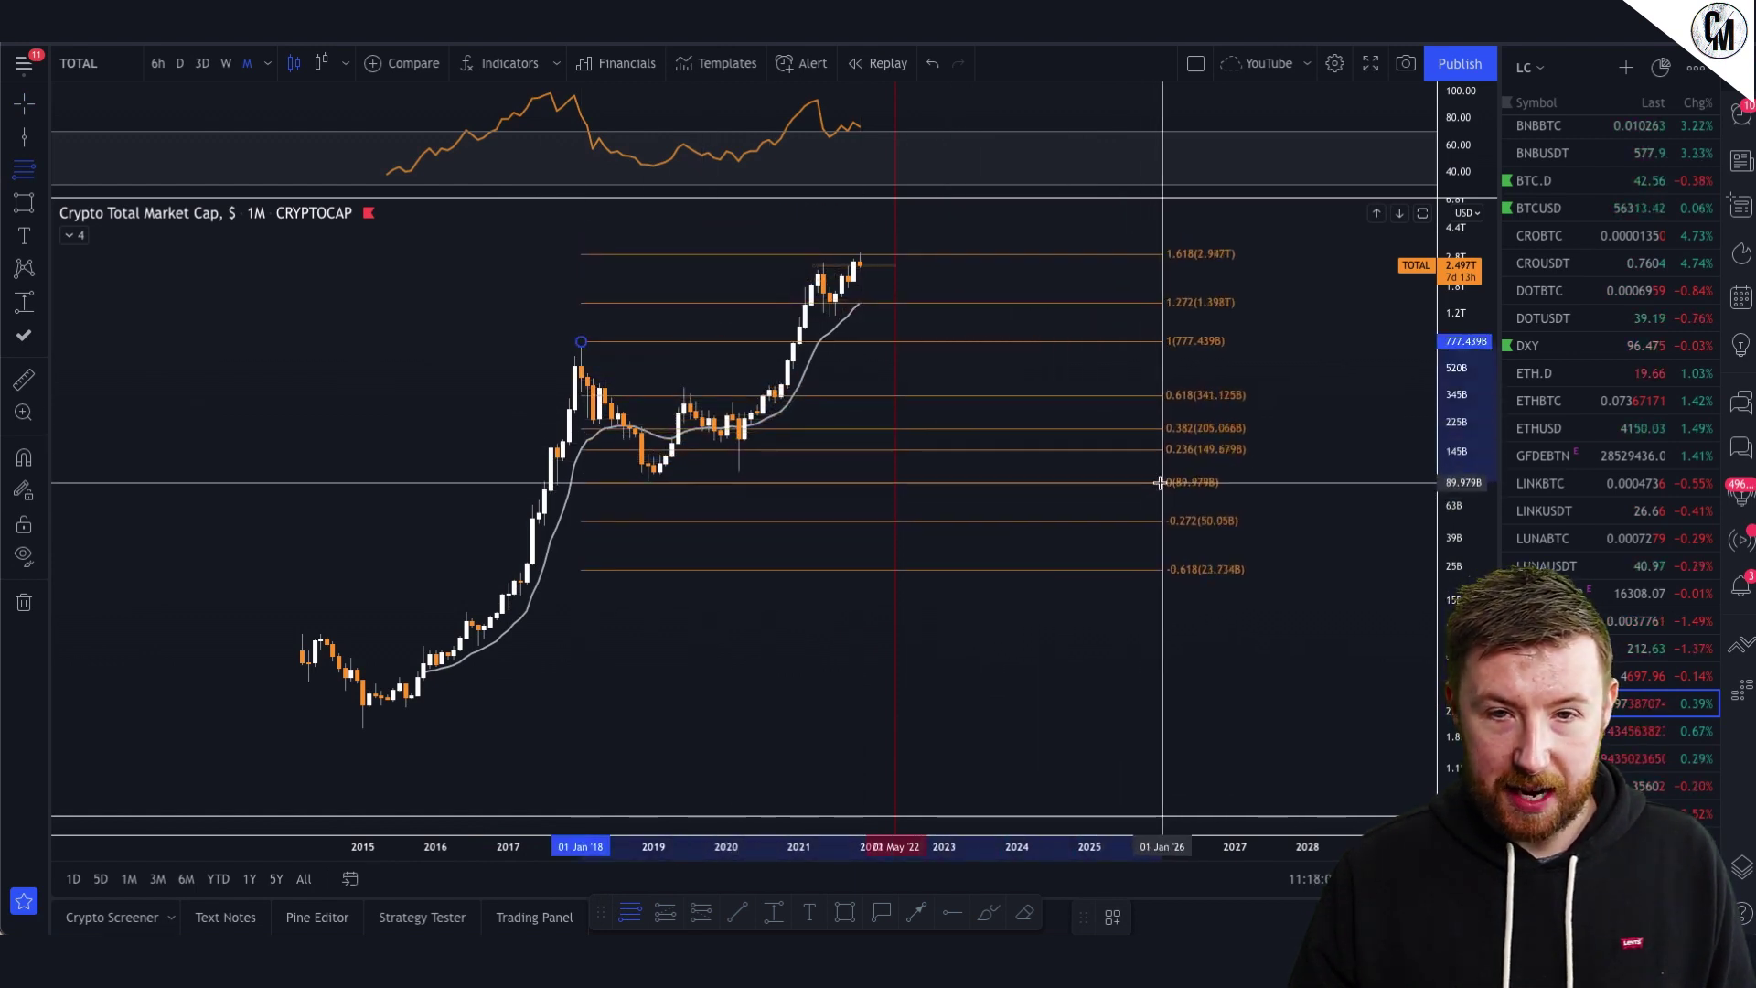
click(1157, 482)
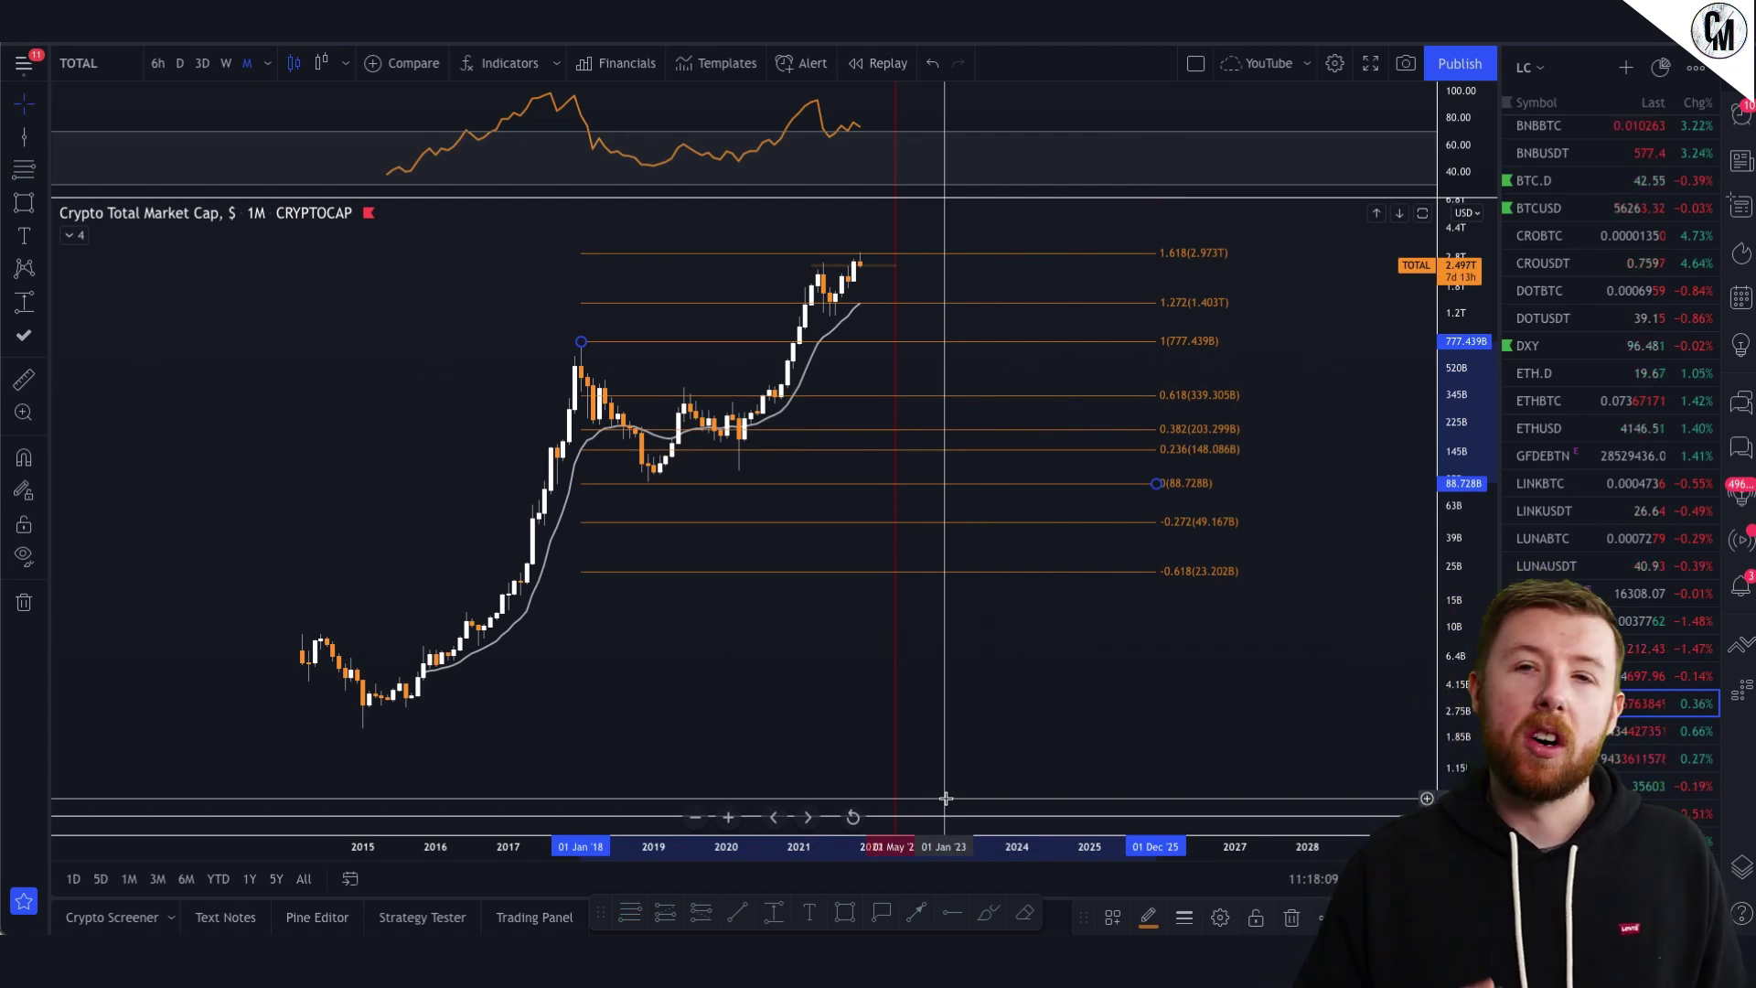
scroll(797, 640, up, 3)
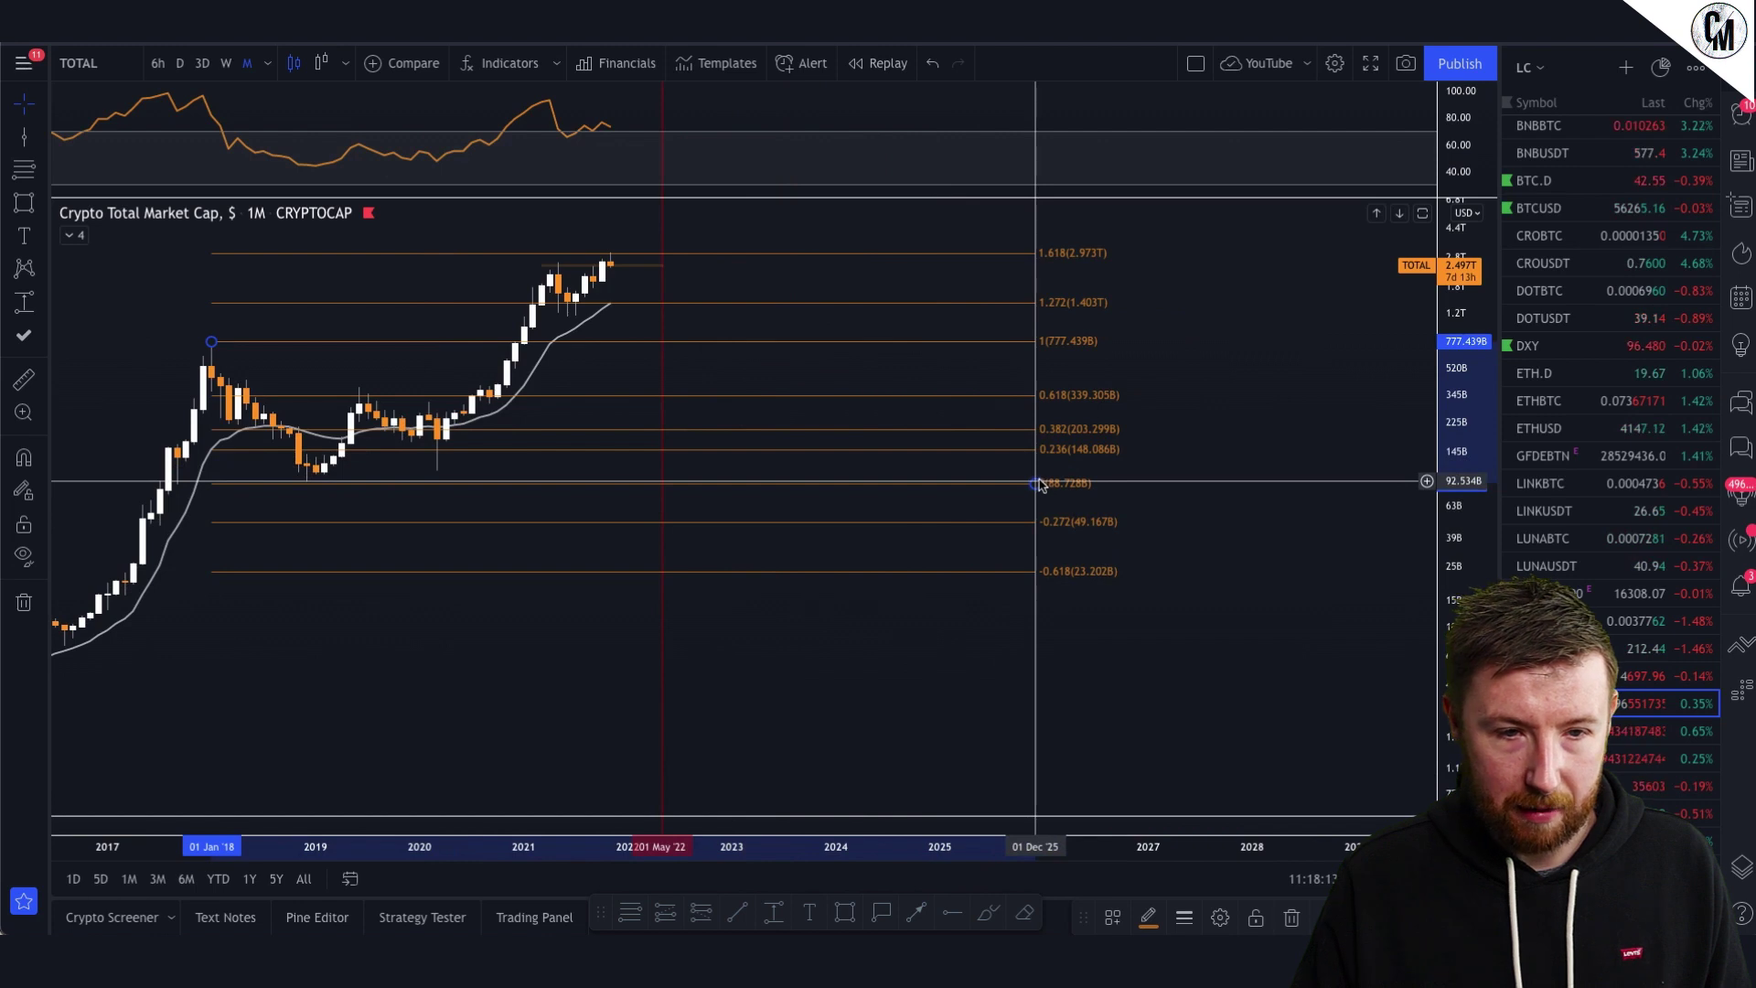
drag(1039, 481, 1049, 488)
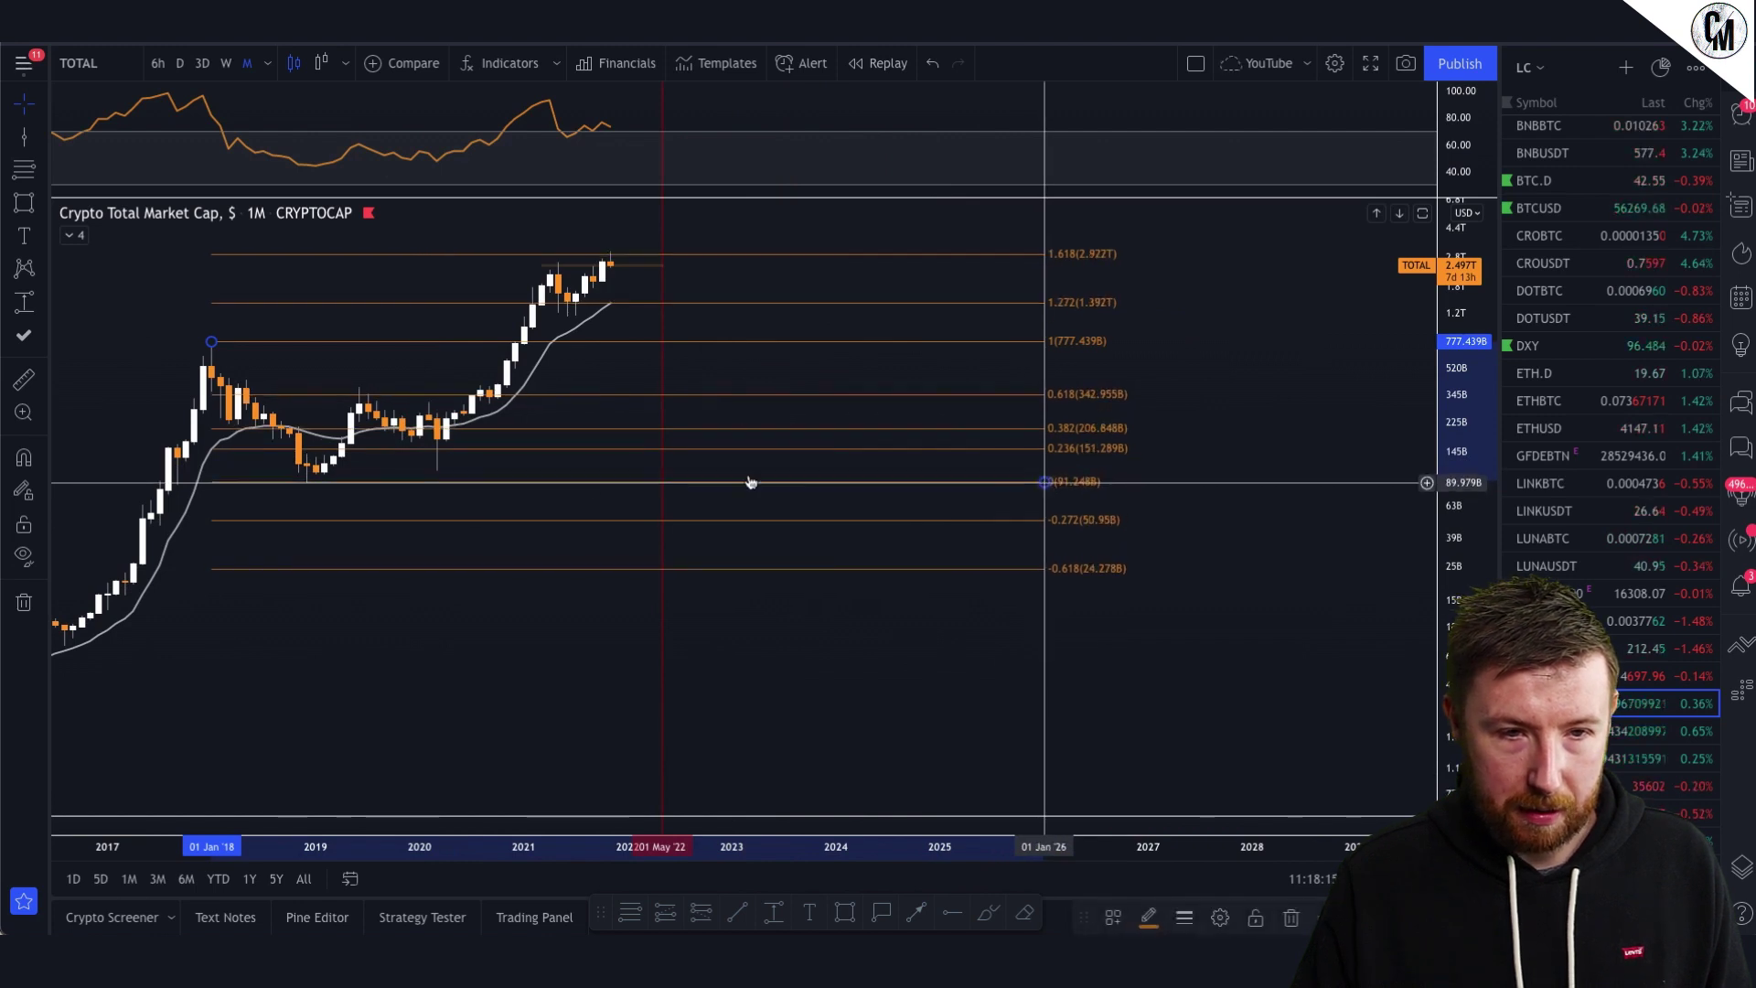
click(599, 494)
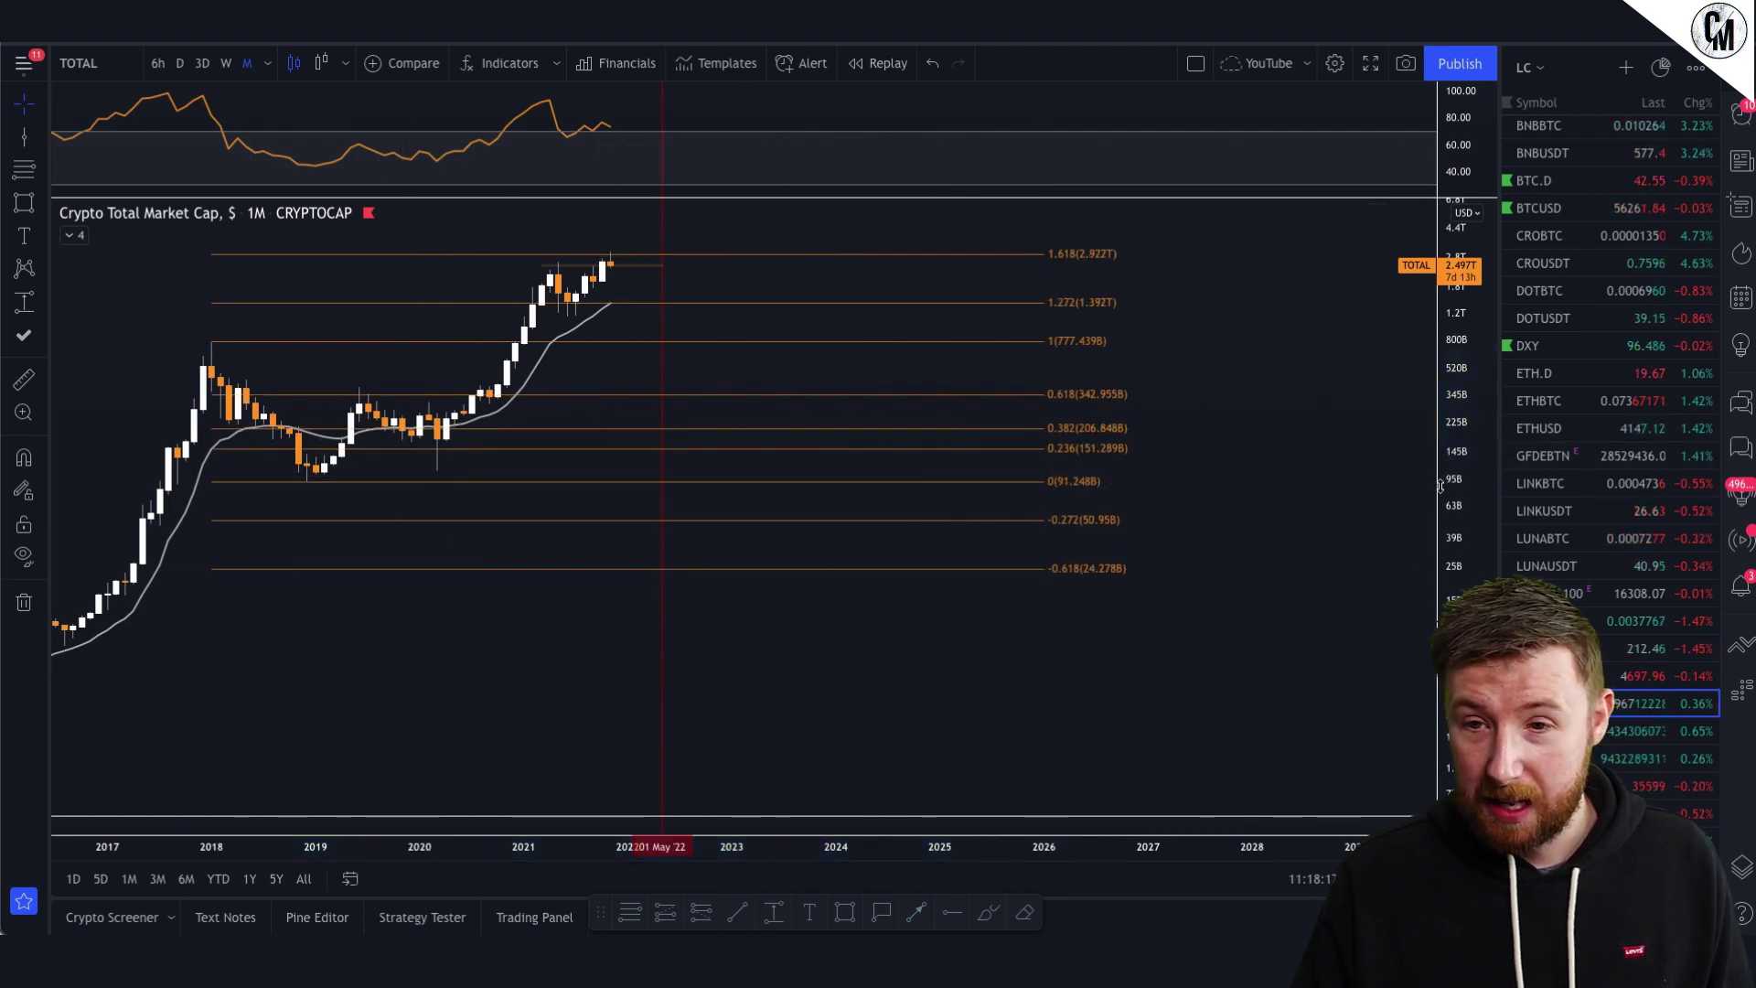
drag(1462, 384, 1360, 584)
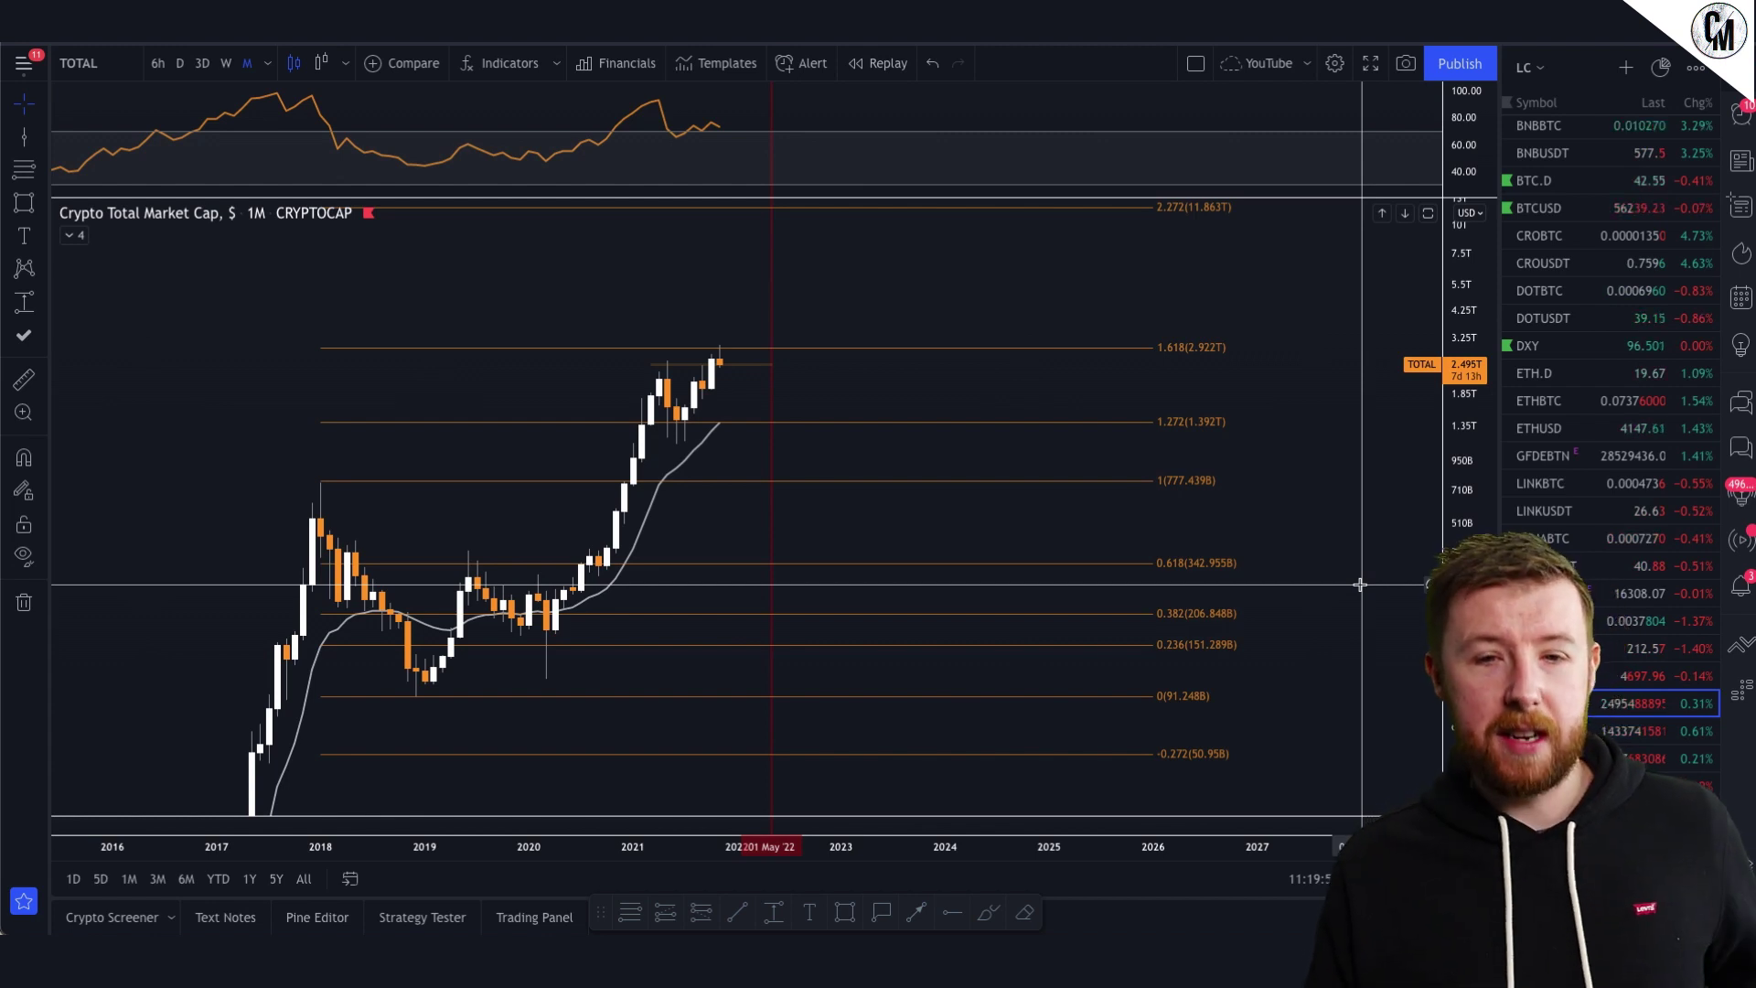
- Draw a thin orange rectangle zone along the 1.618 extension (2.922T) and stretch its top edge upward
click(841, 914)
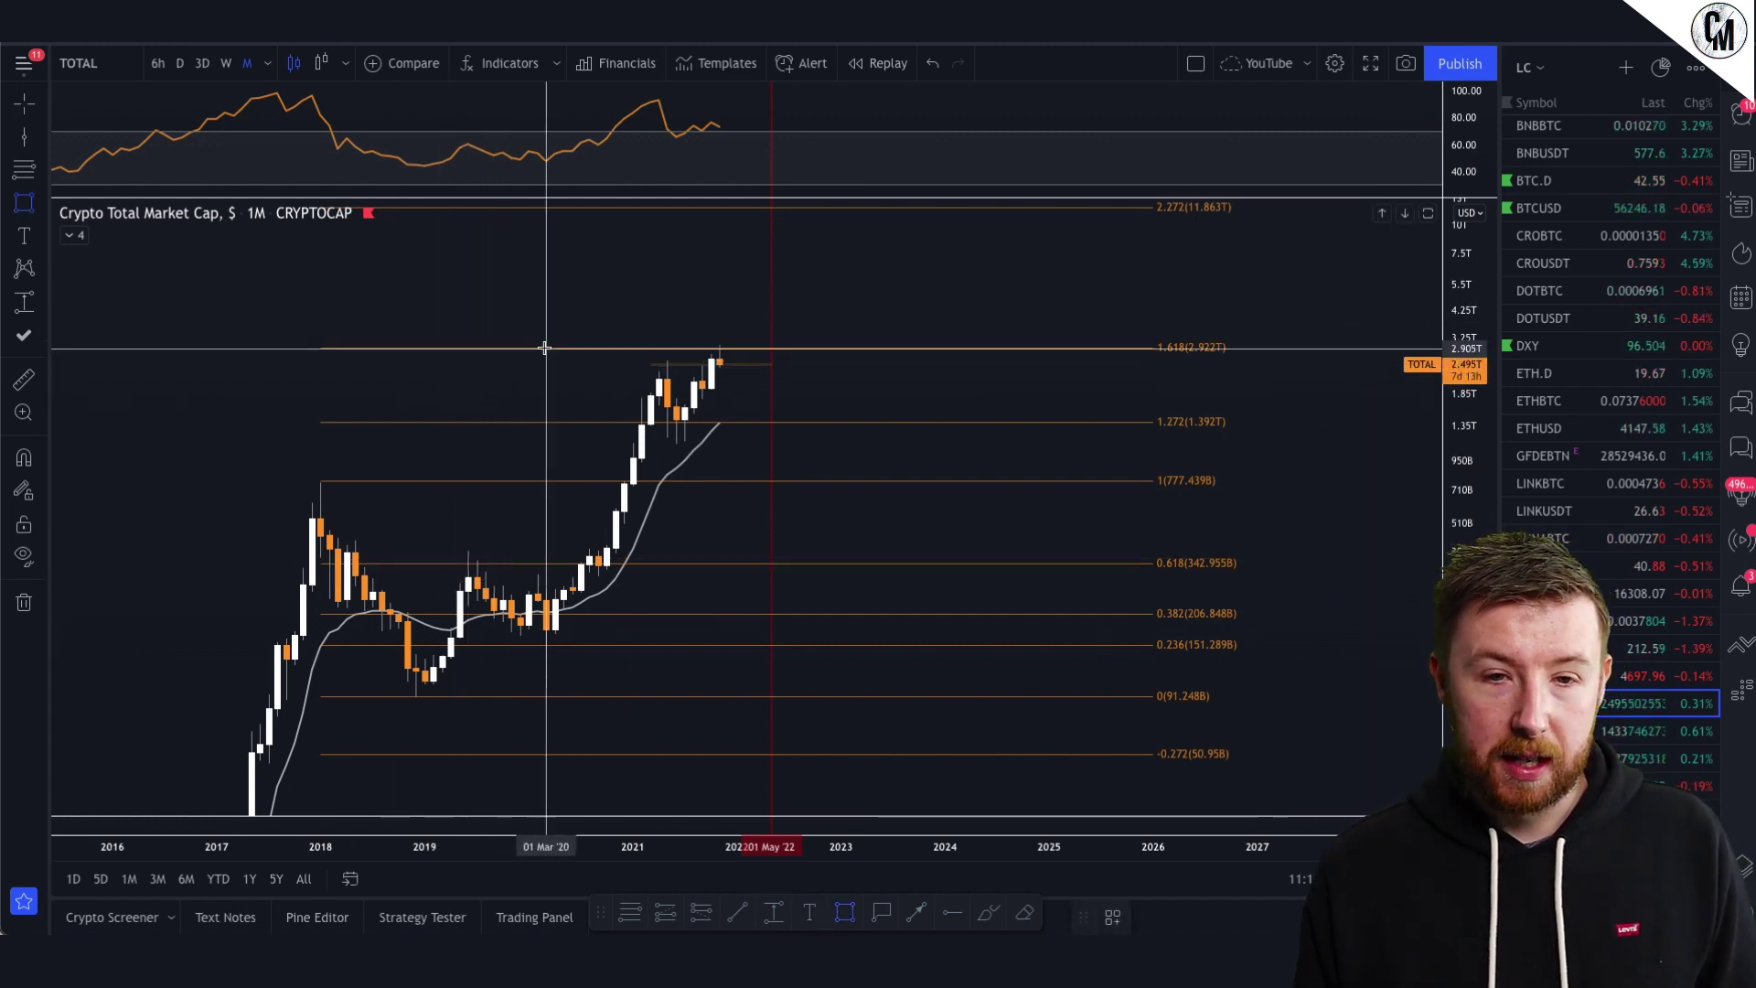
mouse_move(564, 344)
mouse_down()
mouse_move(827, 380)
mouse_move(1251, 350)
mouse_up()
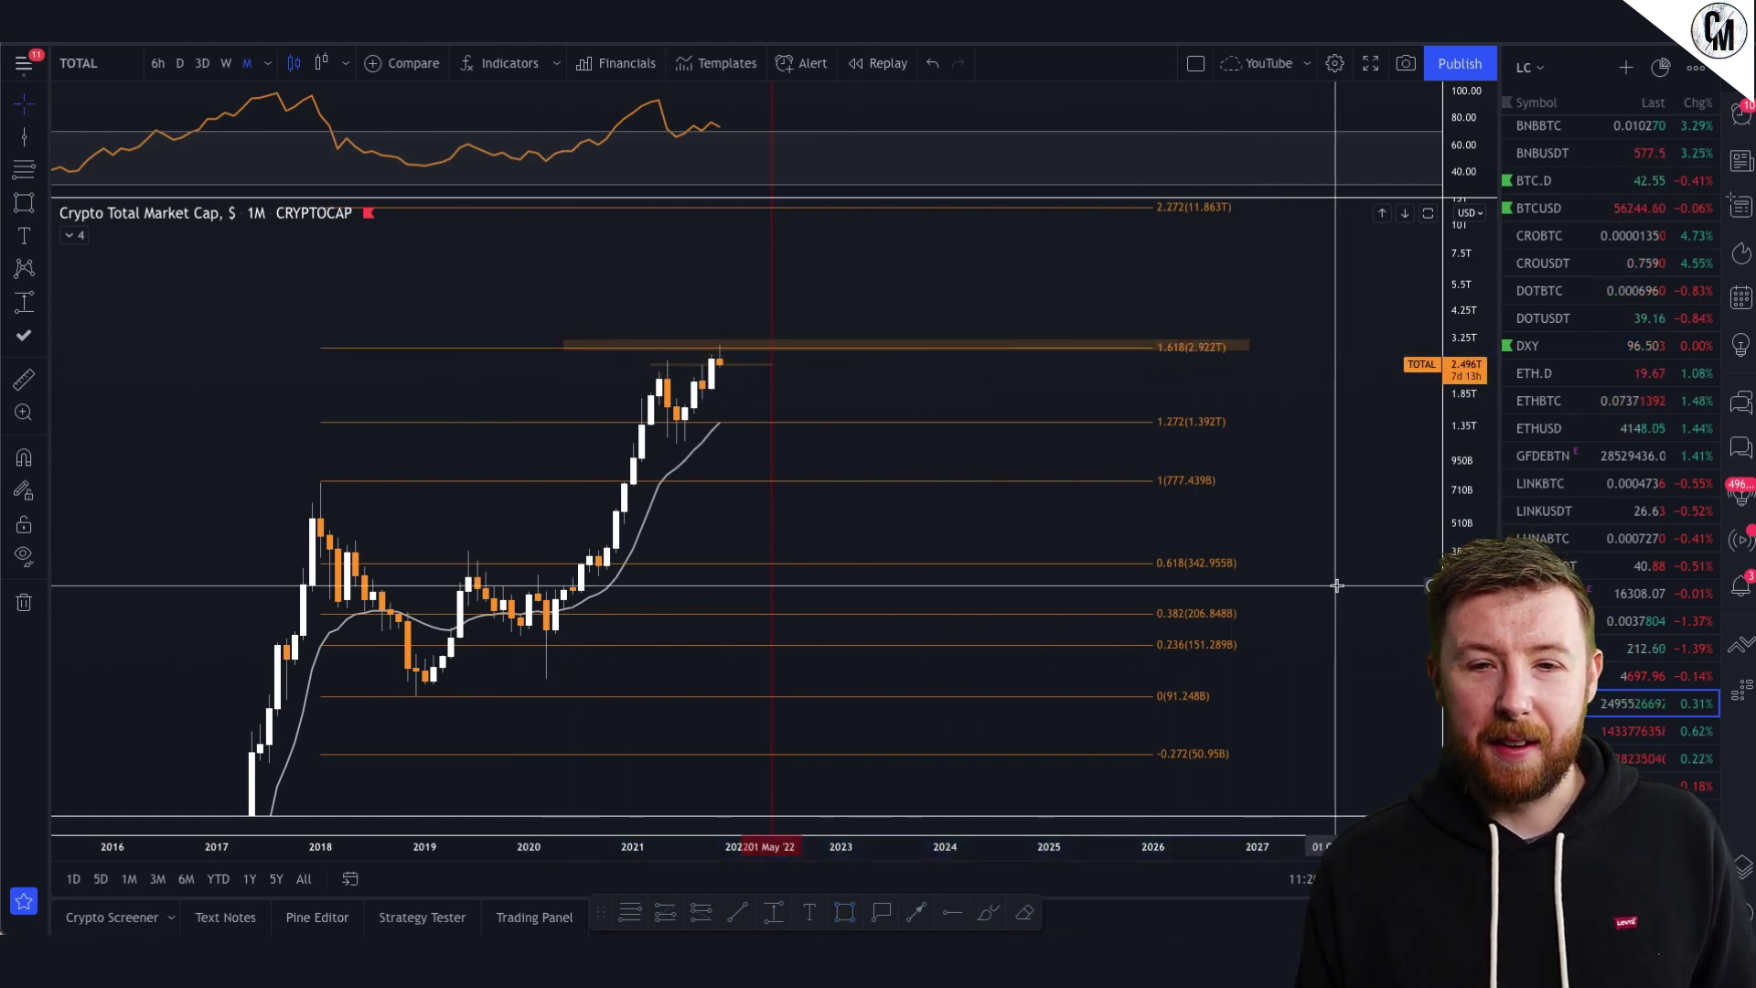
click(1209, 346)
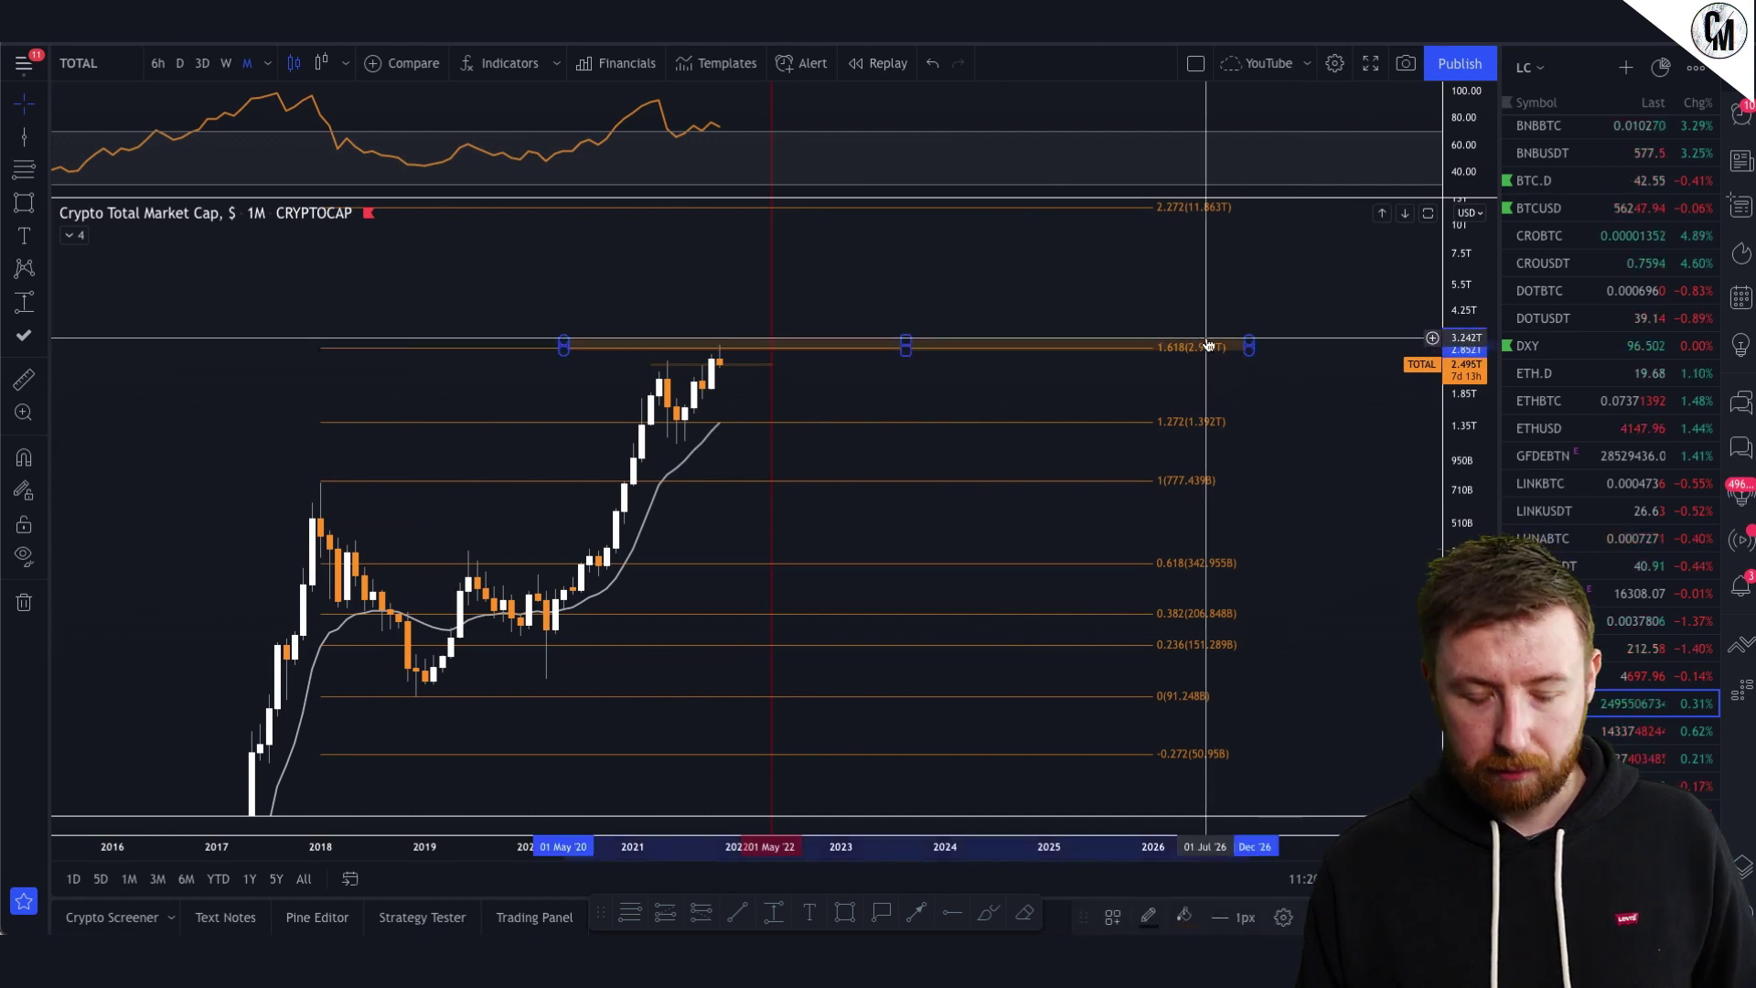
mouse_move(1208, 347)
mouse_down()
mouse_move(1098, 318)
mouse_move(1104, 224)
mouse_move(1051, 286)
mouse_up()
- Delete the stray thin rectangle near the 2.272 level around 10T
click(1051, 242)
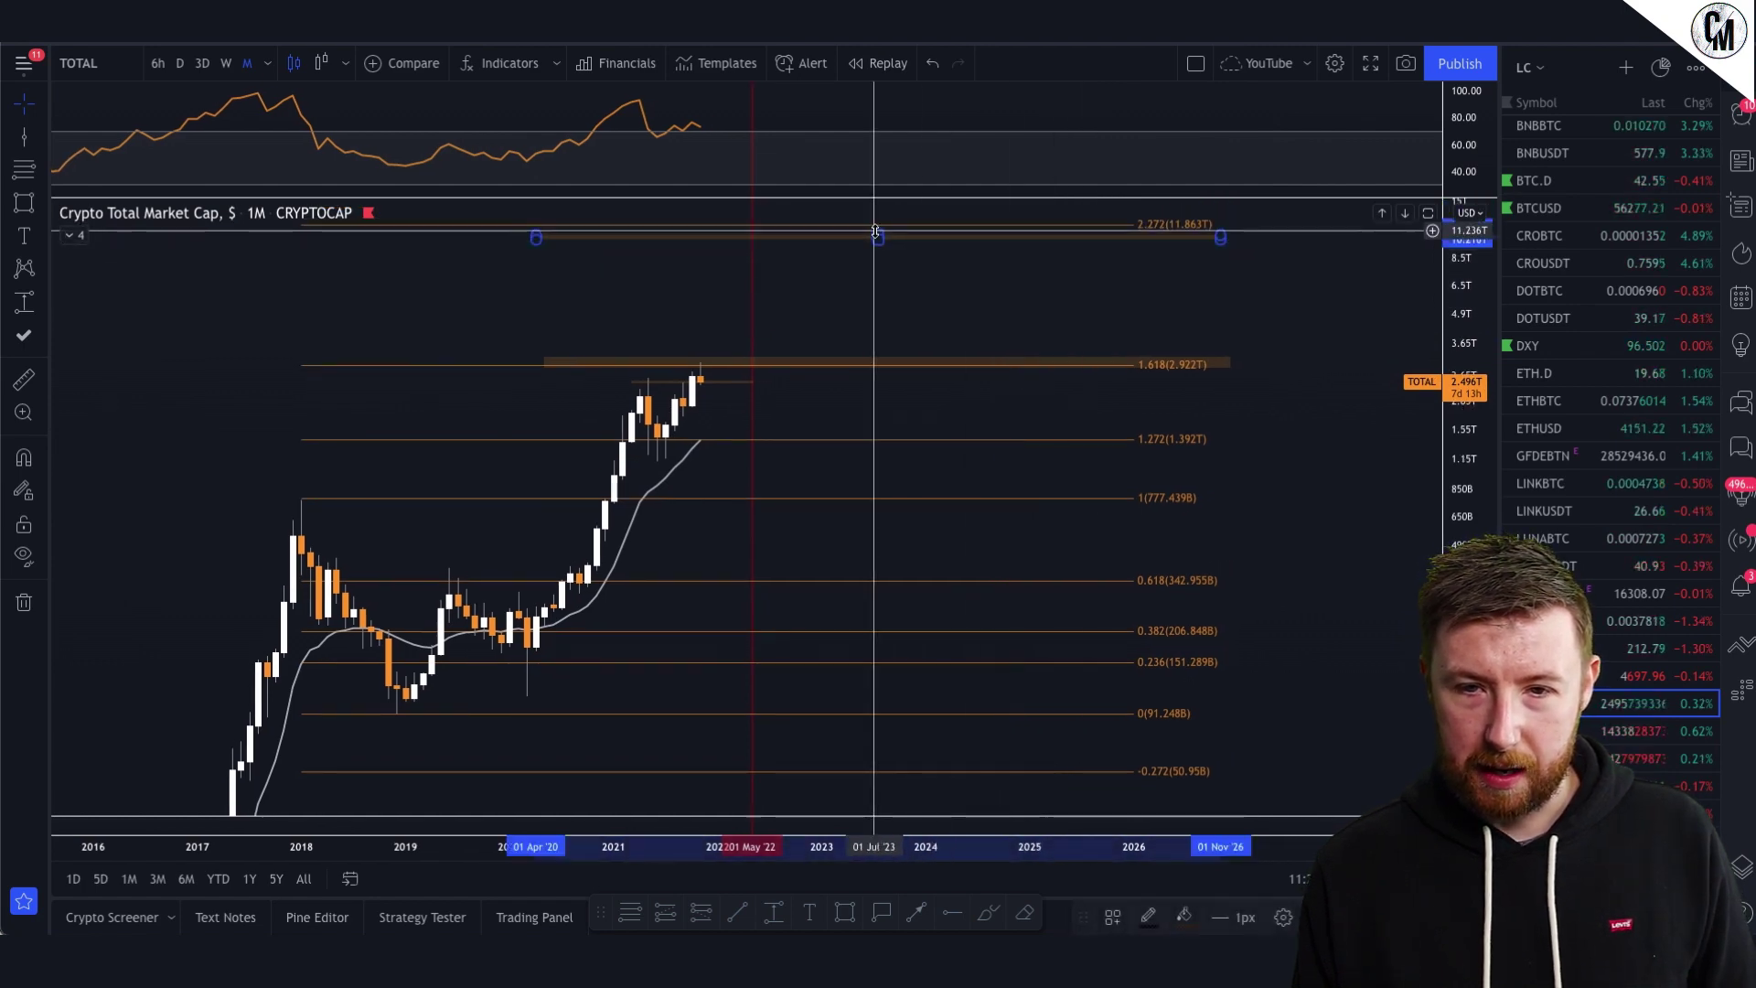
drag(877, 240, 882, 250)
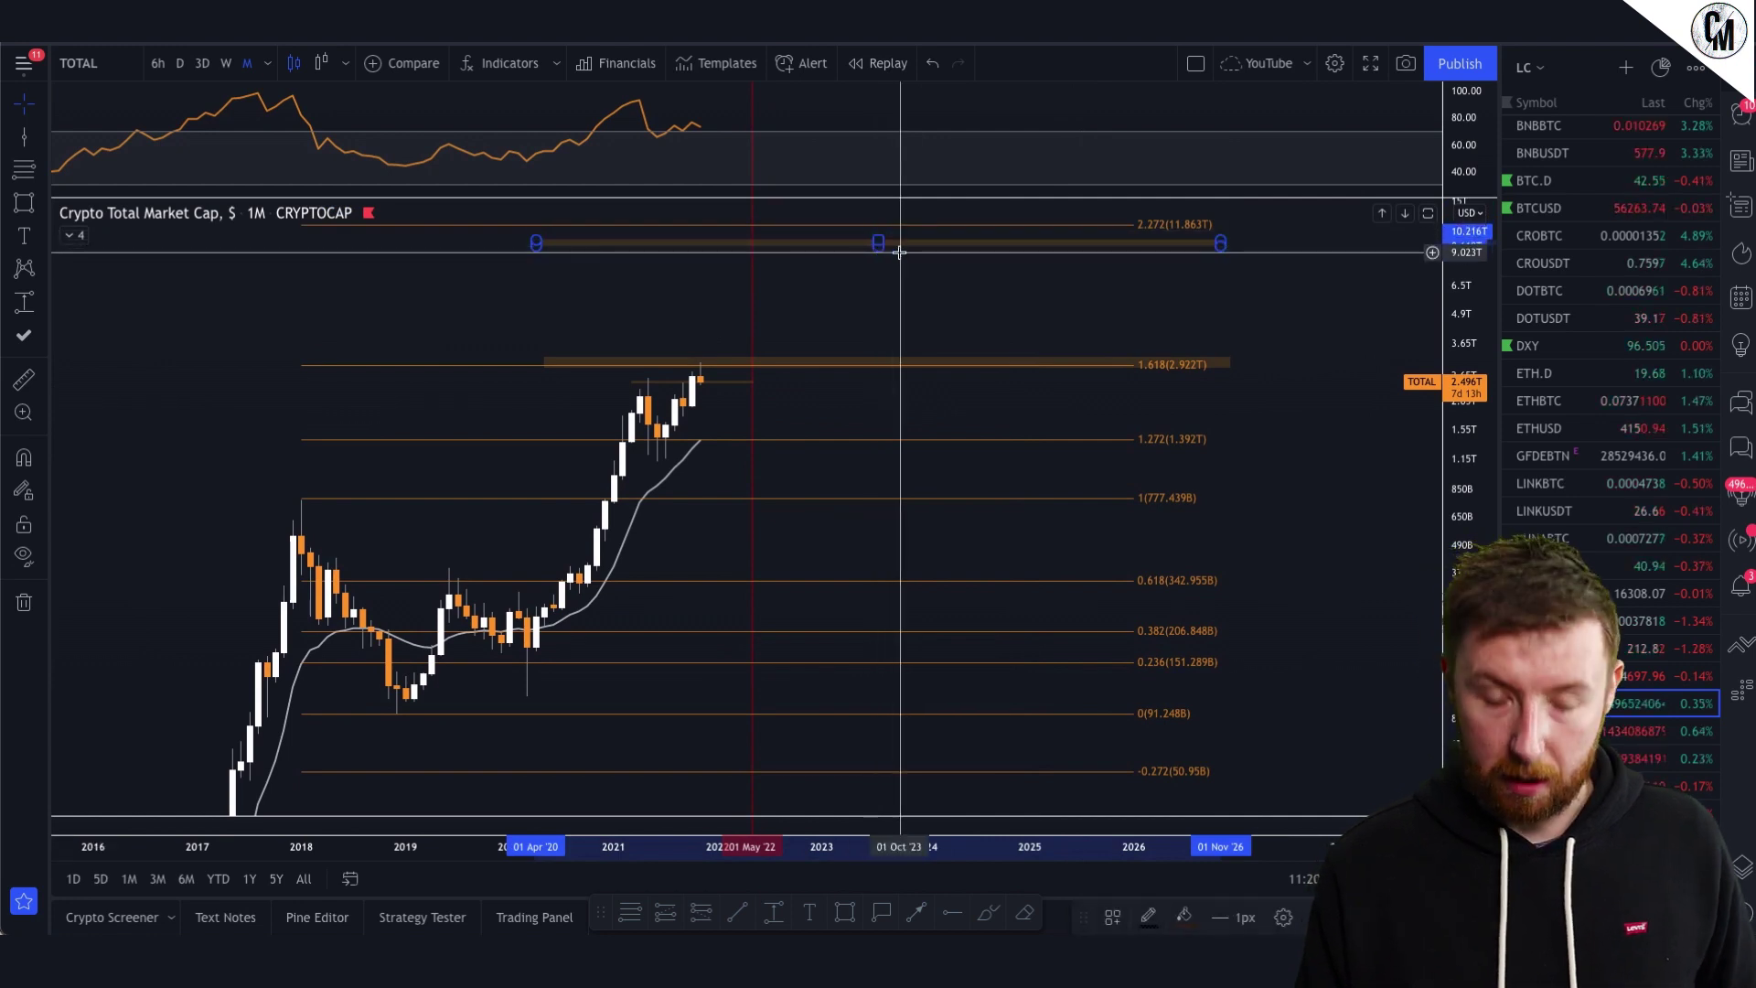
key(Delete)
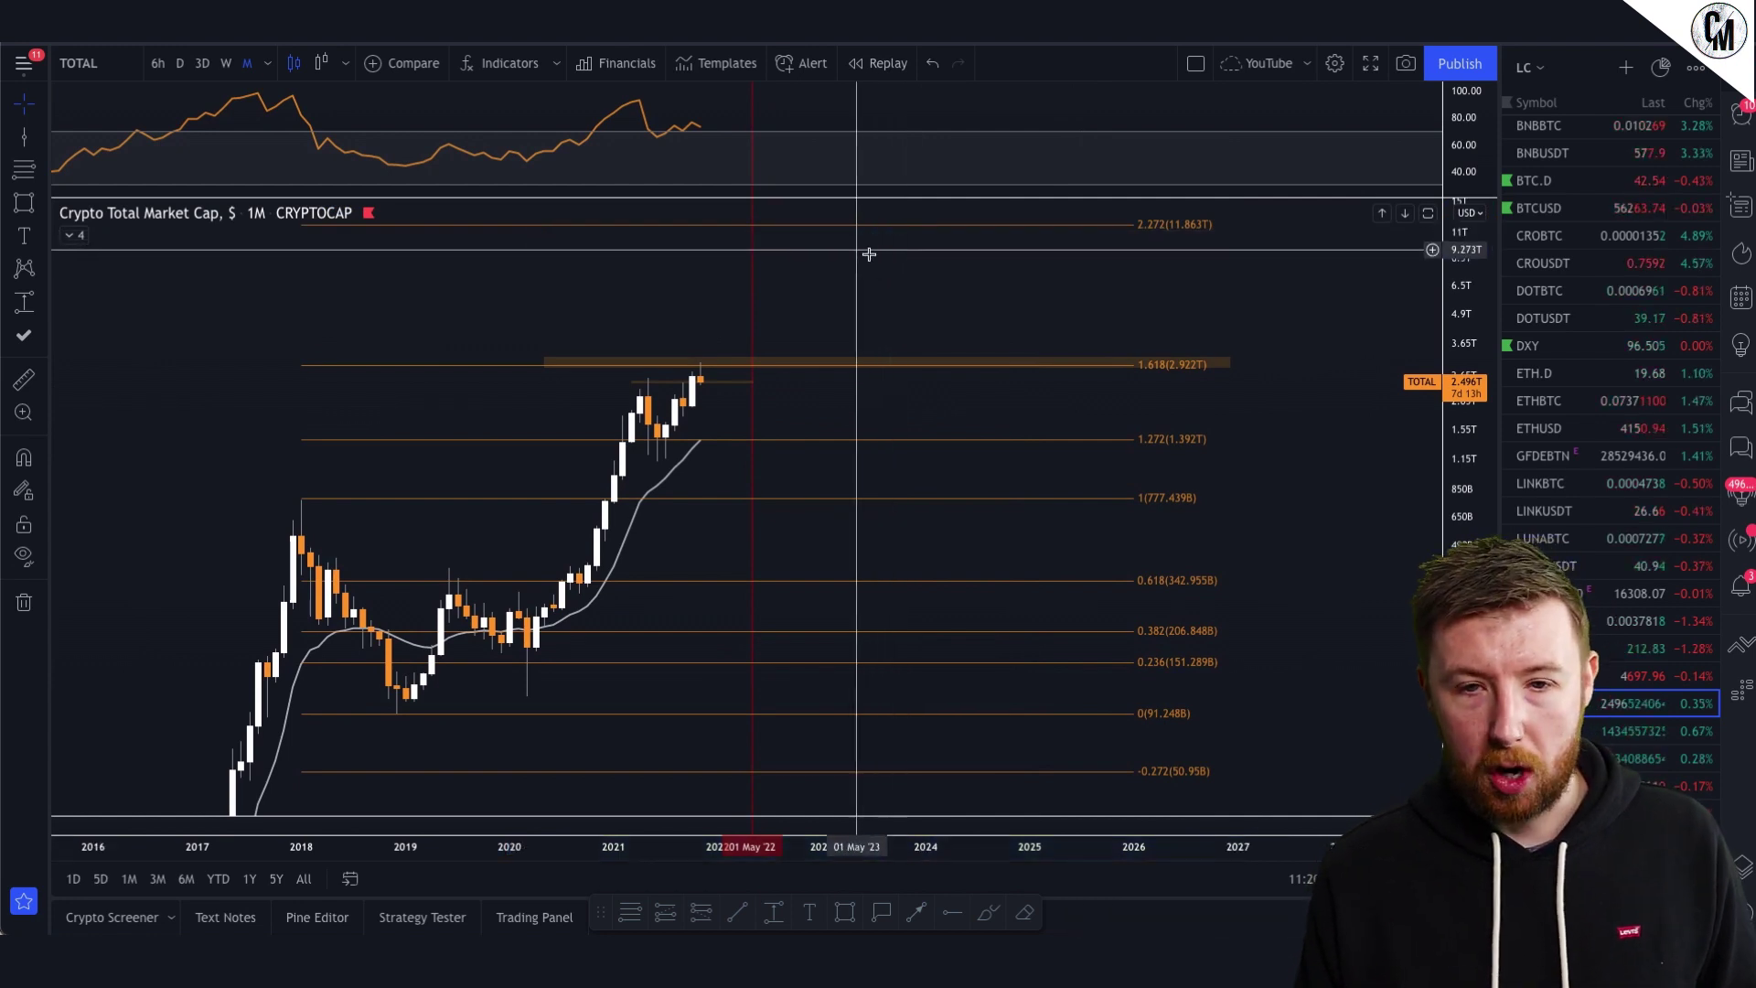
- Reposition the orange zone rectangle on the 1.618 level
click(918, 365)
drag(915, 364, 918, 224)
click(987, 401)
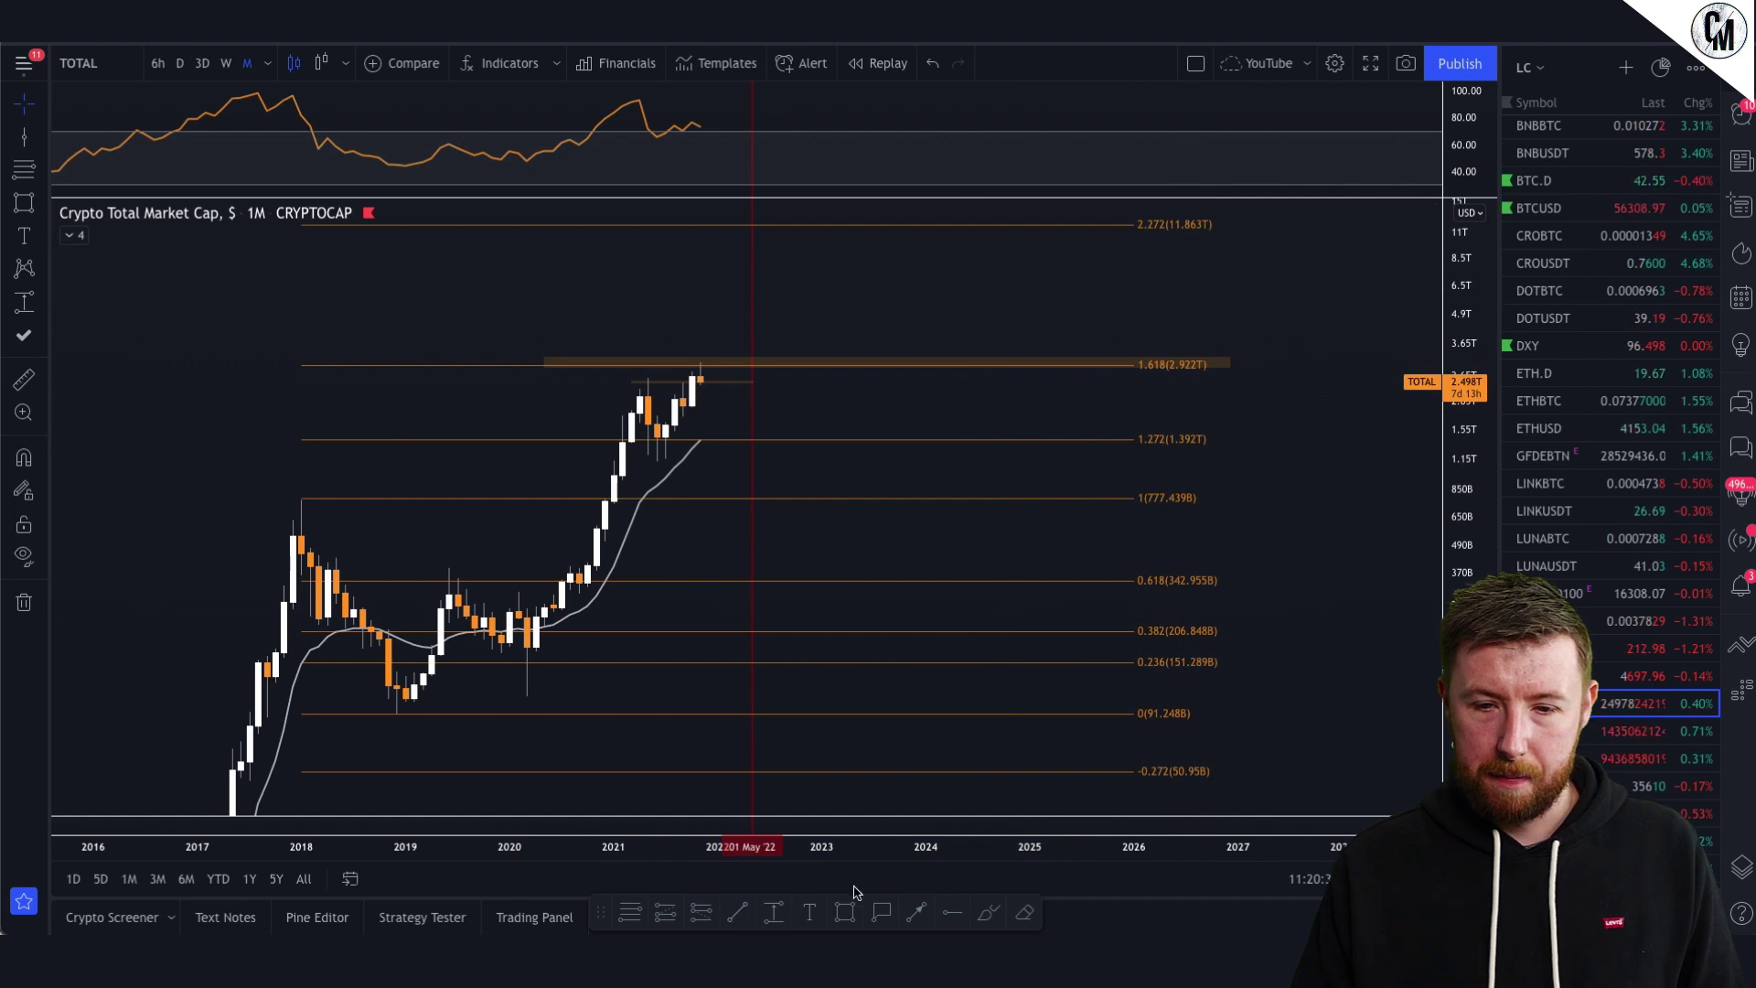
click(952, 912)
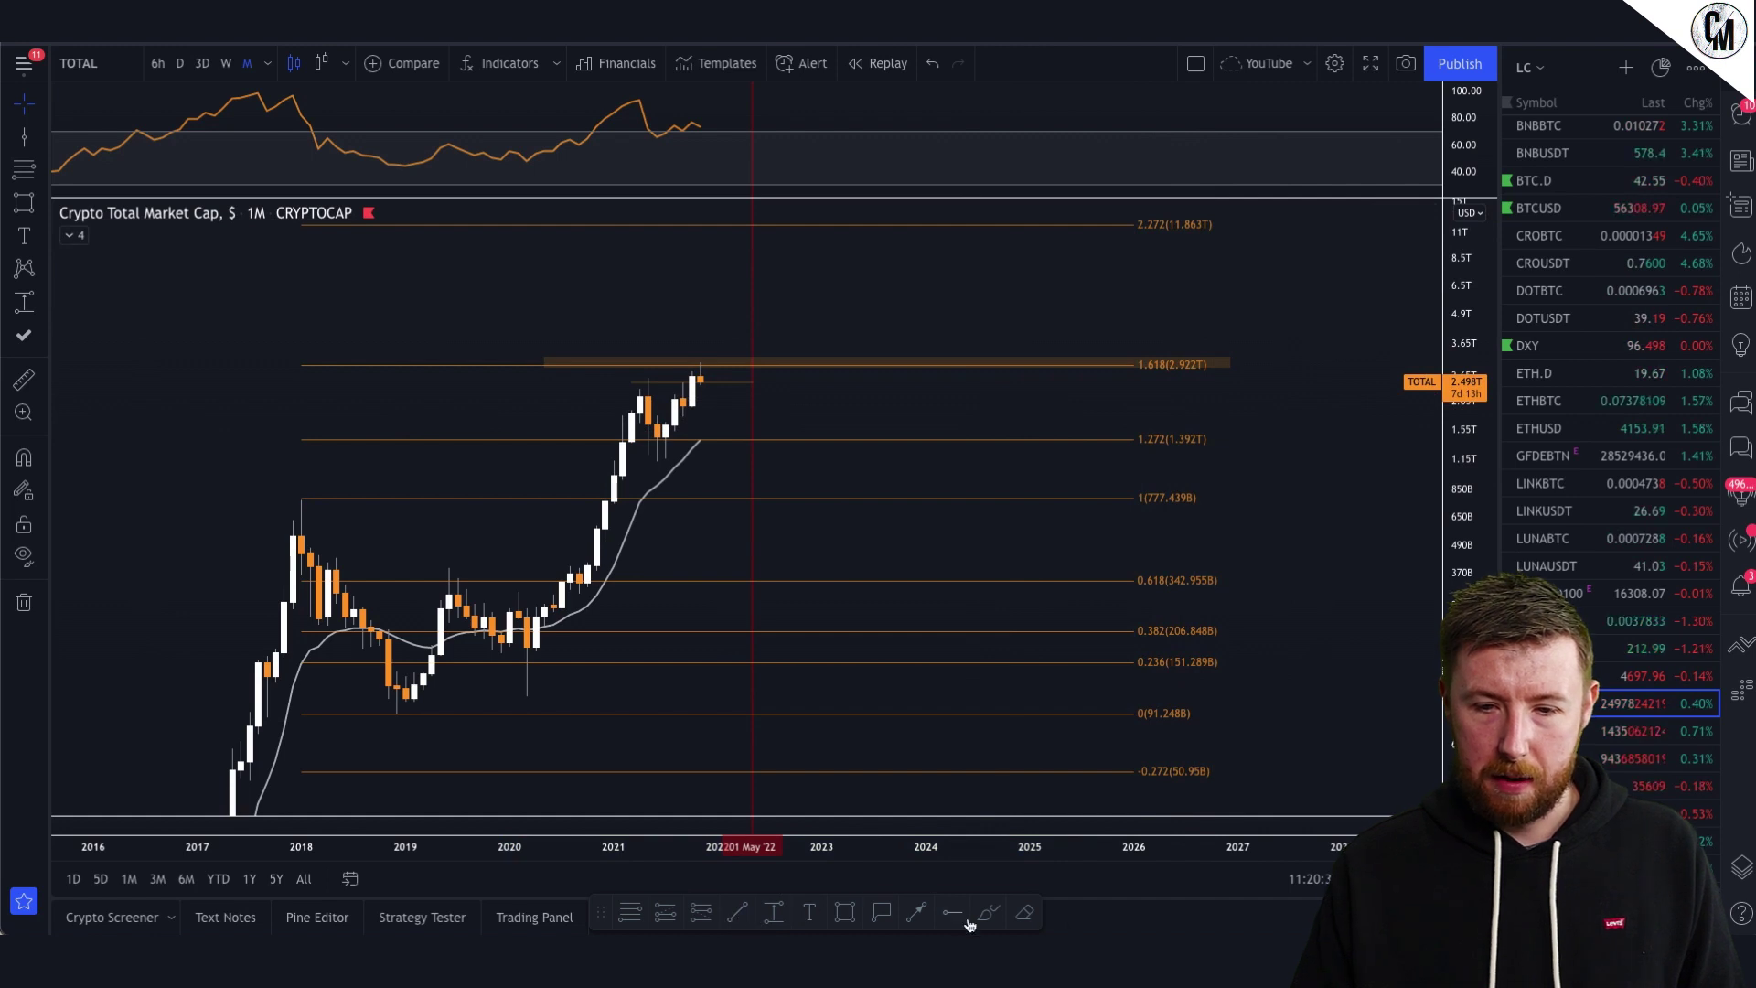
- Place a horizontal target ray at the 2.272 extension (11.761T) and delete the old Fibonacci retracement
click(1256, 225)
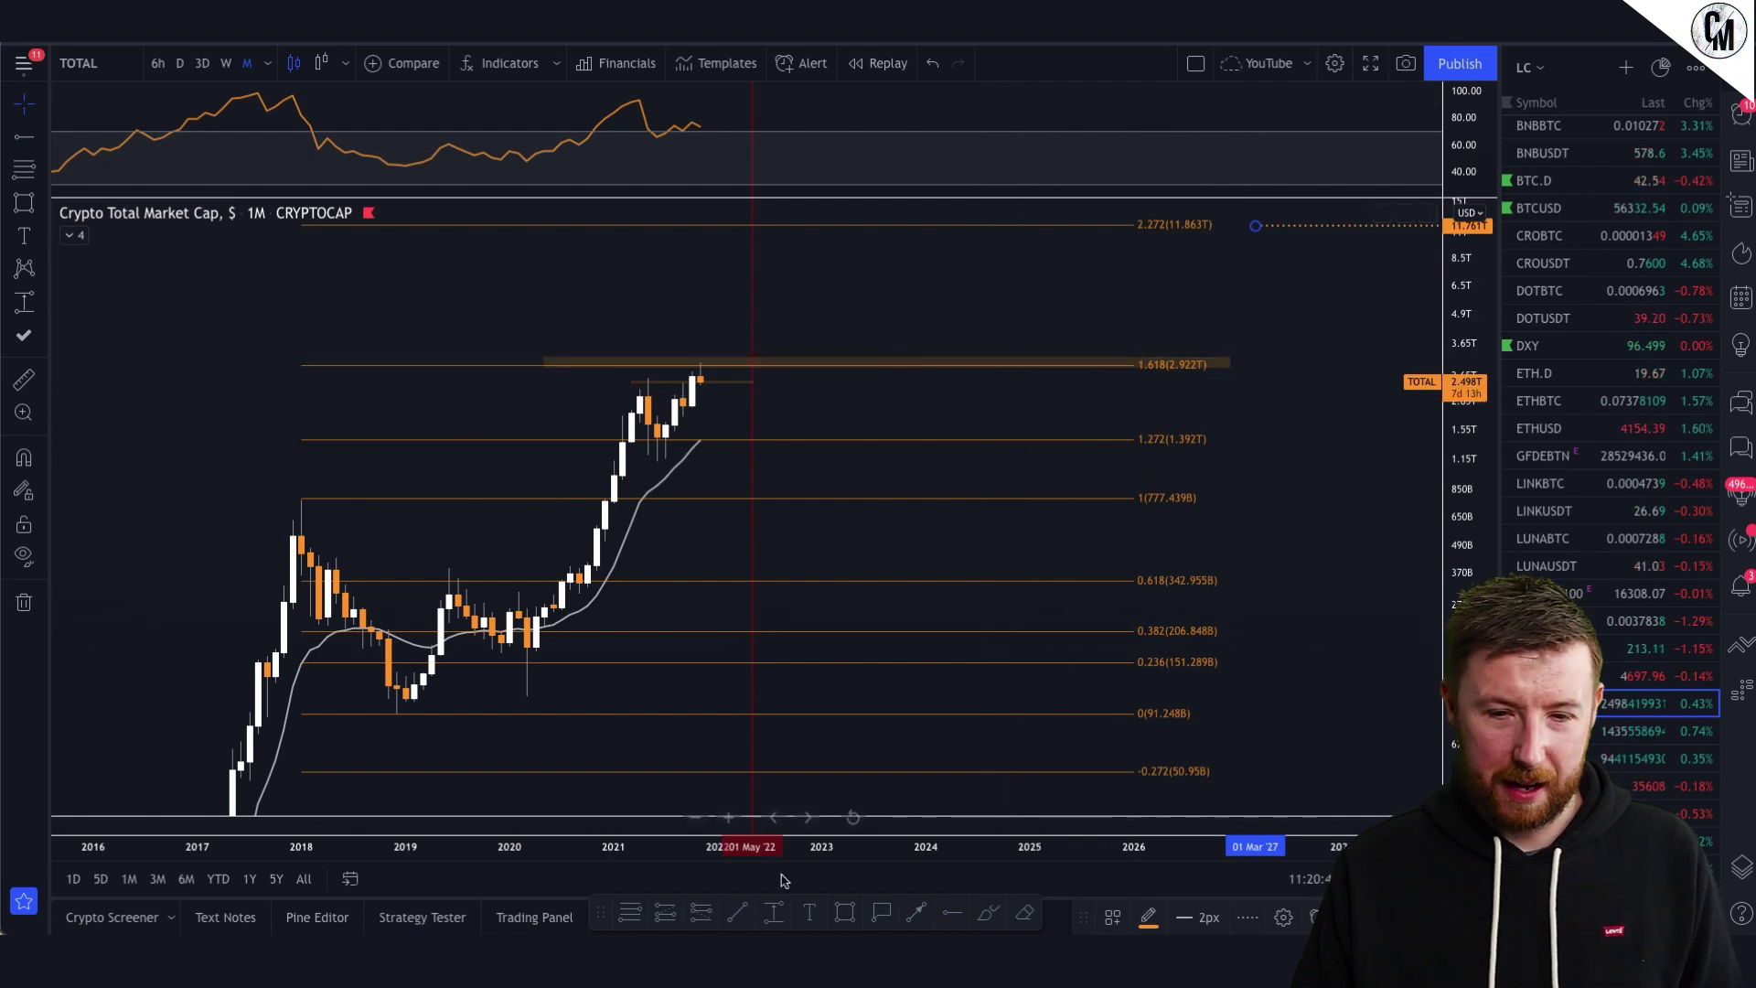
click(1177, 579)
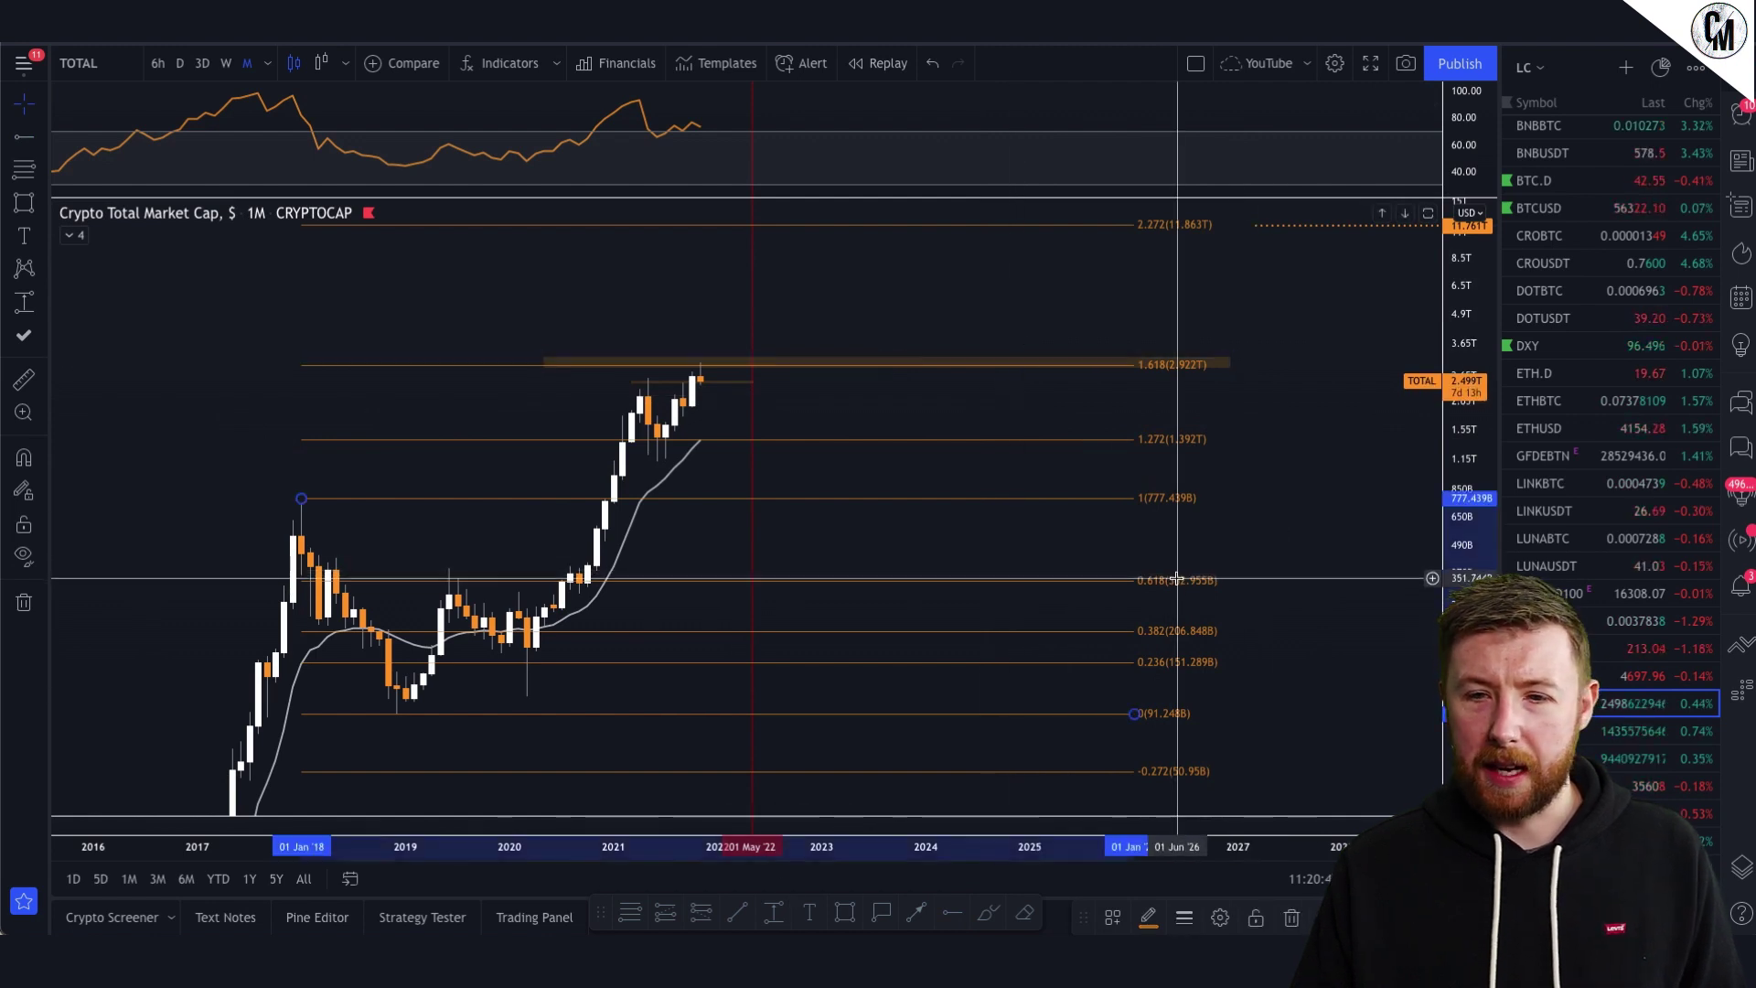
key(Delete)
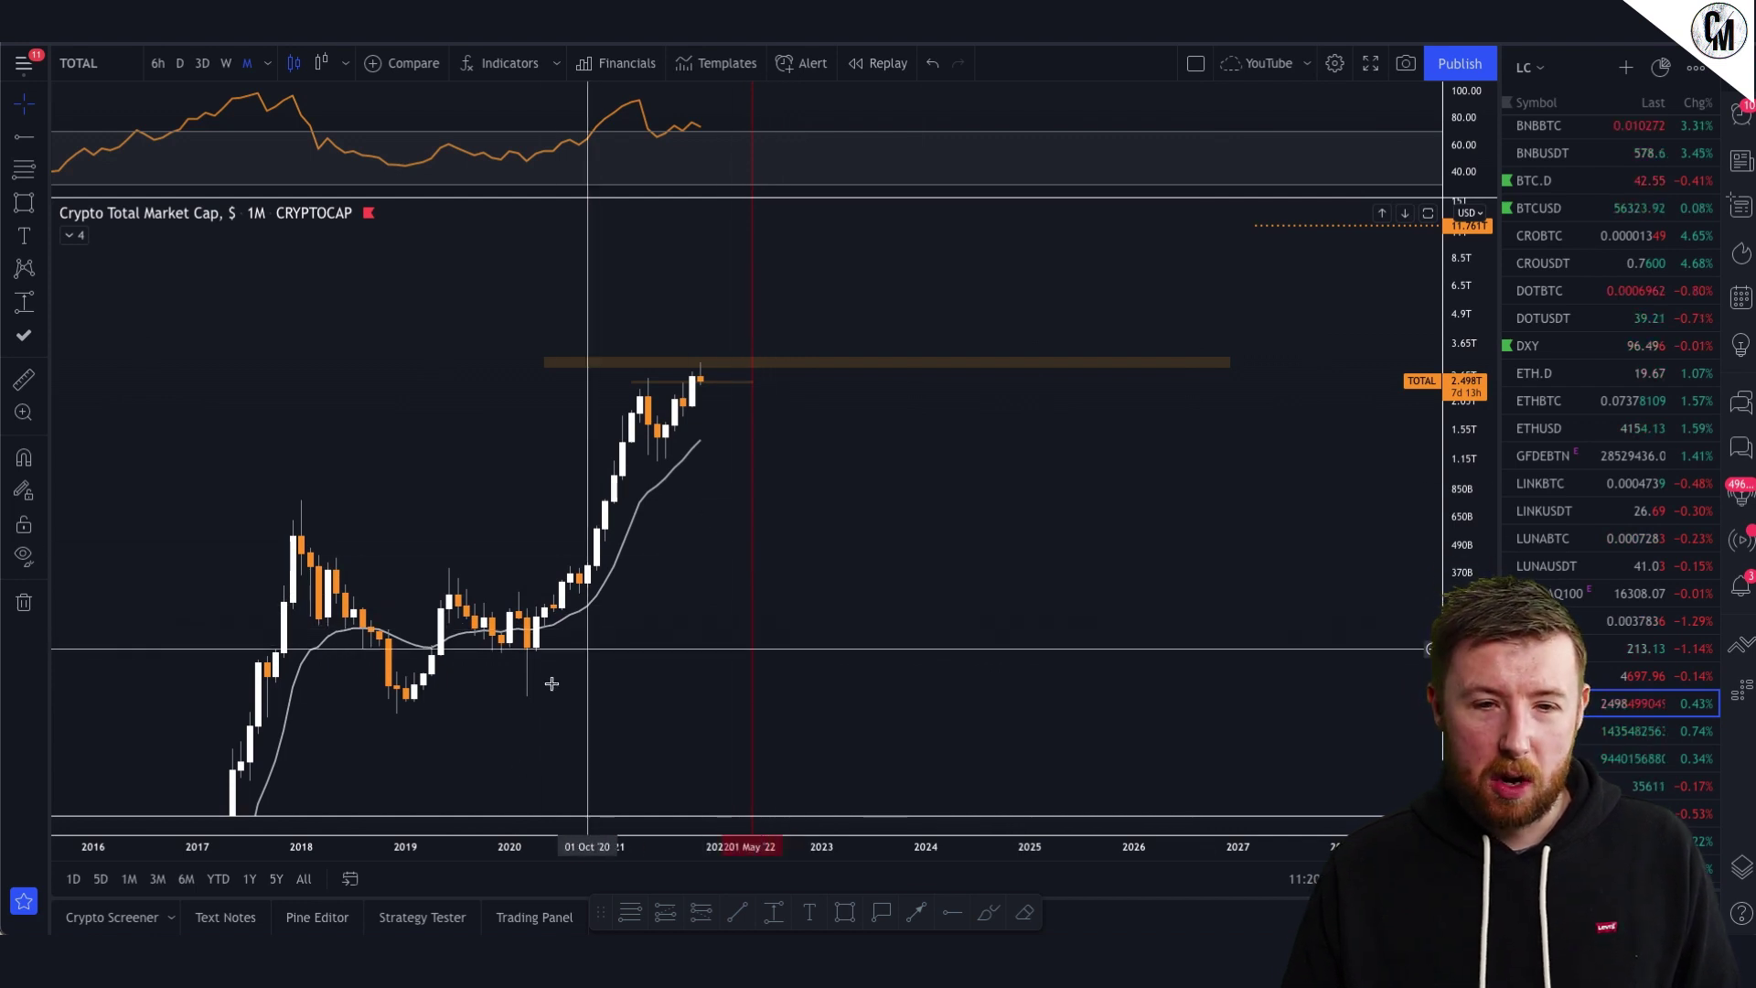
- Draw a Fibonacci retracement from the March 2020 low to the 2.58T top
click(631, 912)
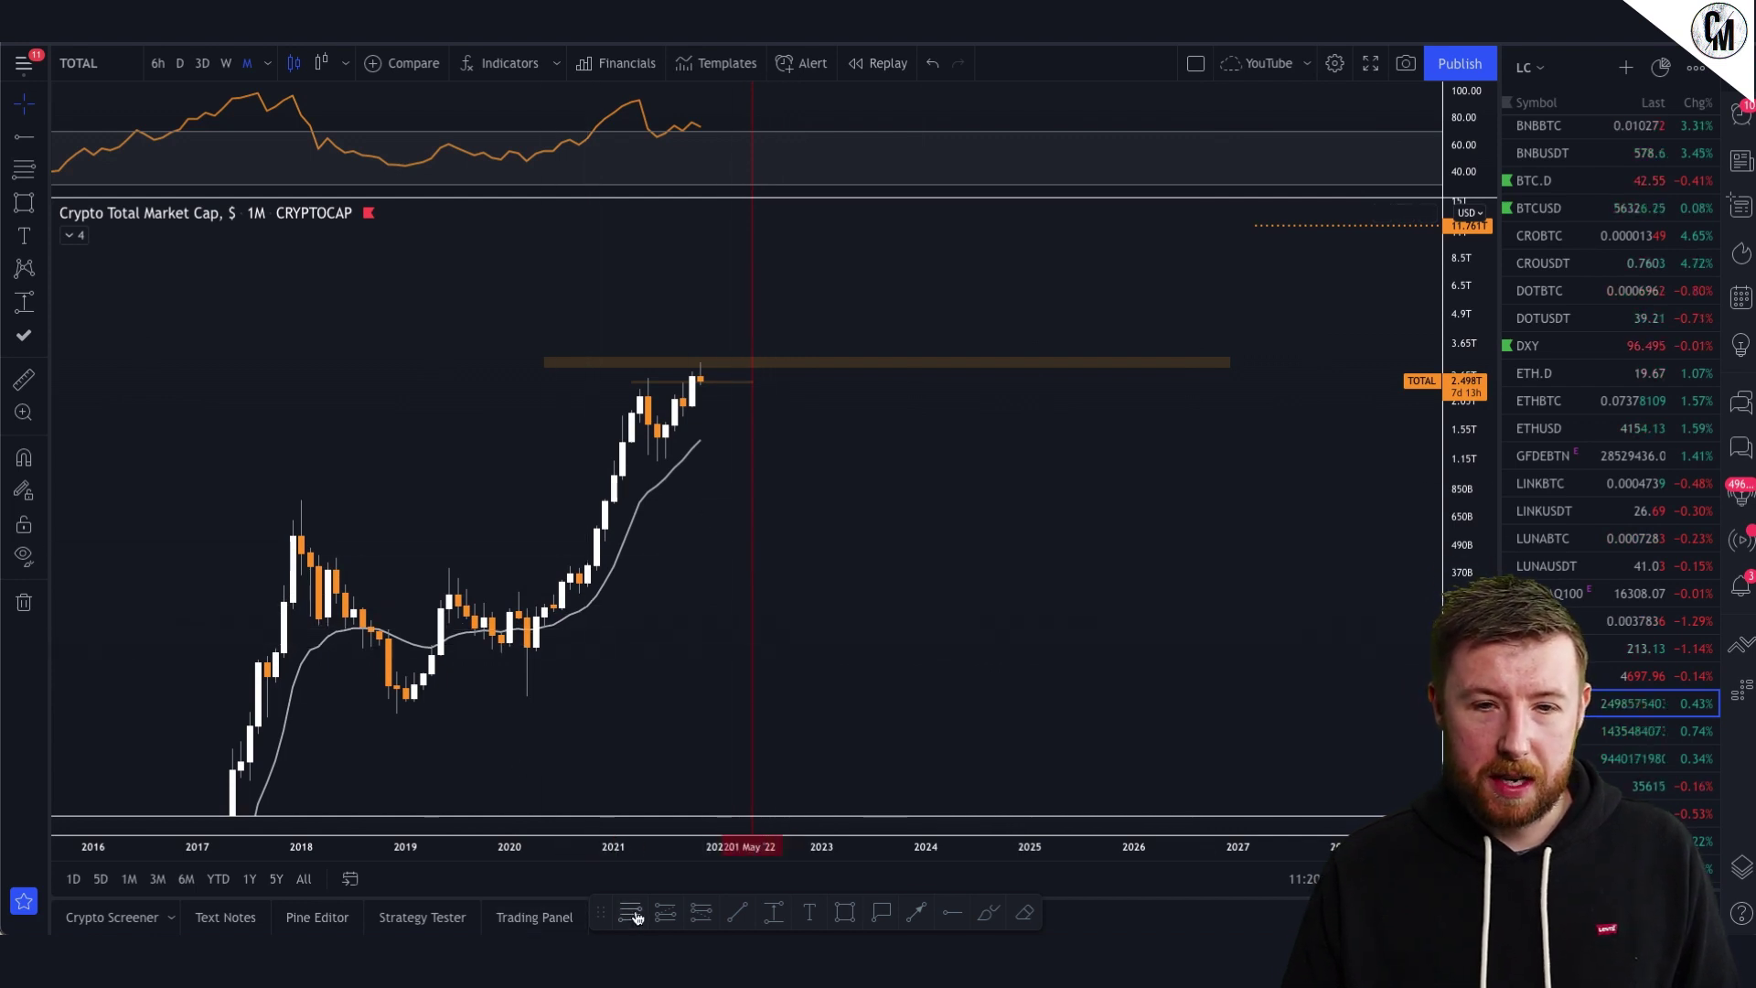
click(528, 697)
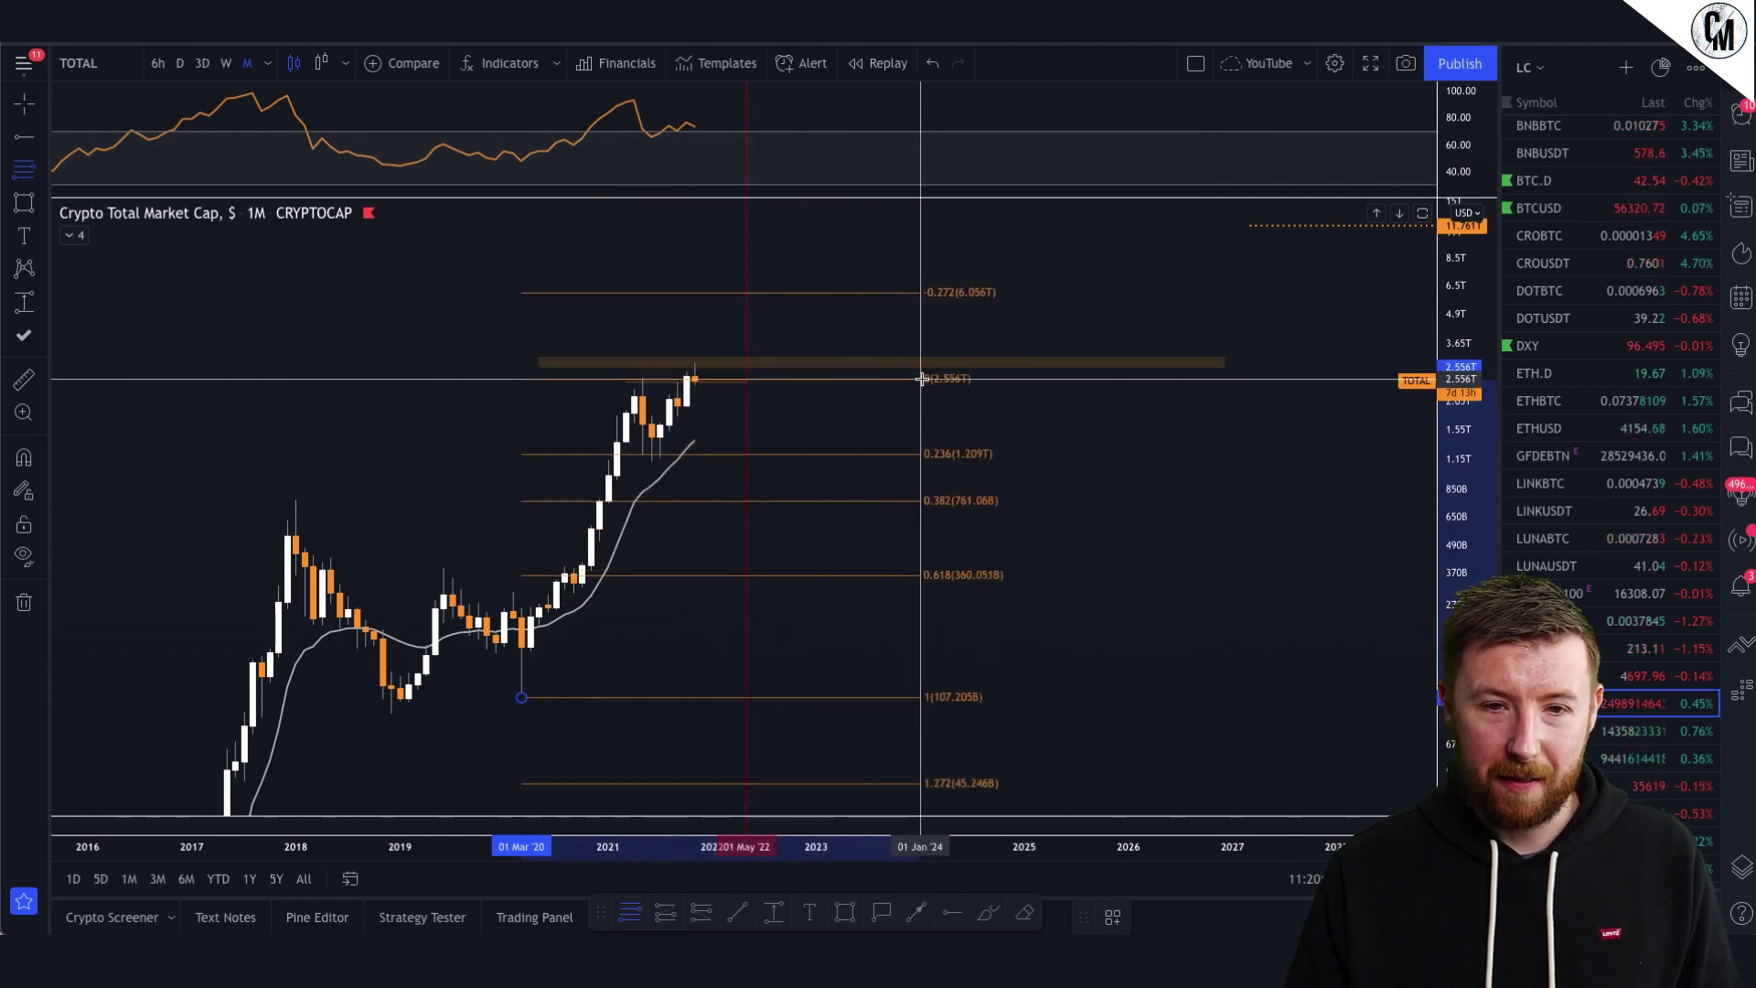
click(920, 378)
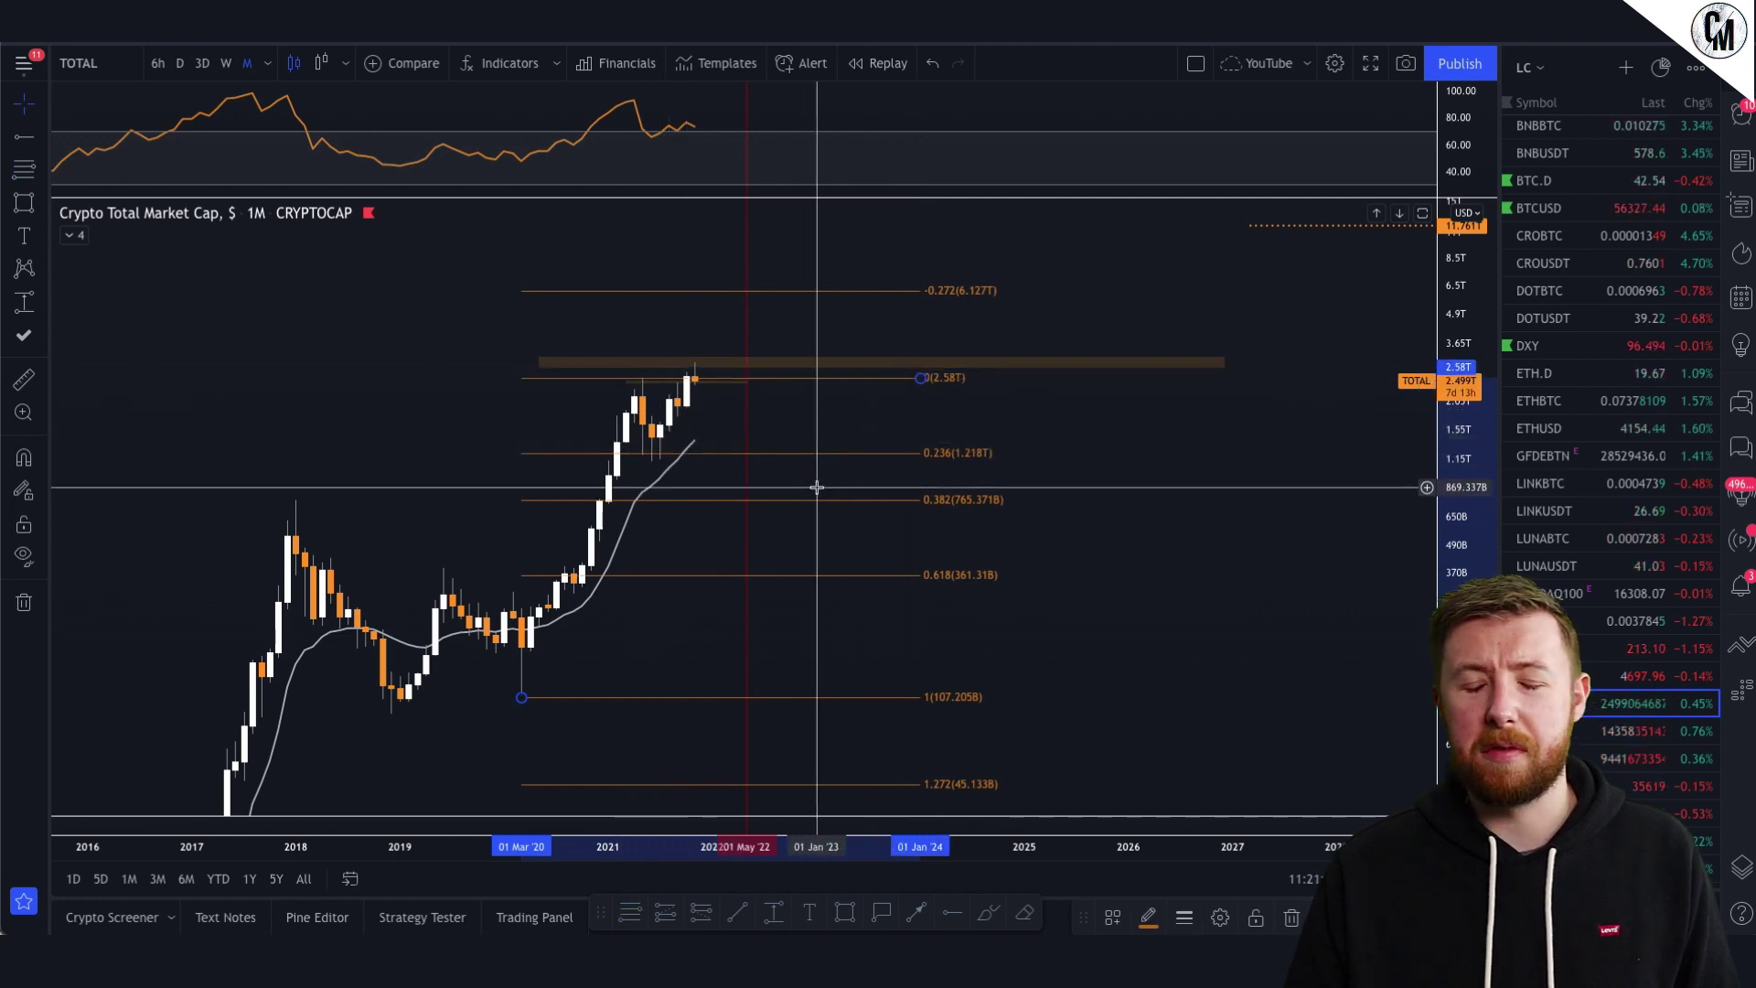
drag(1136, 446, 1140, 499)
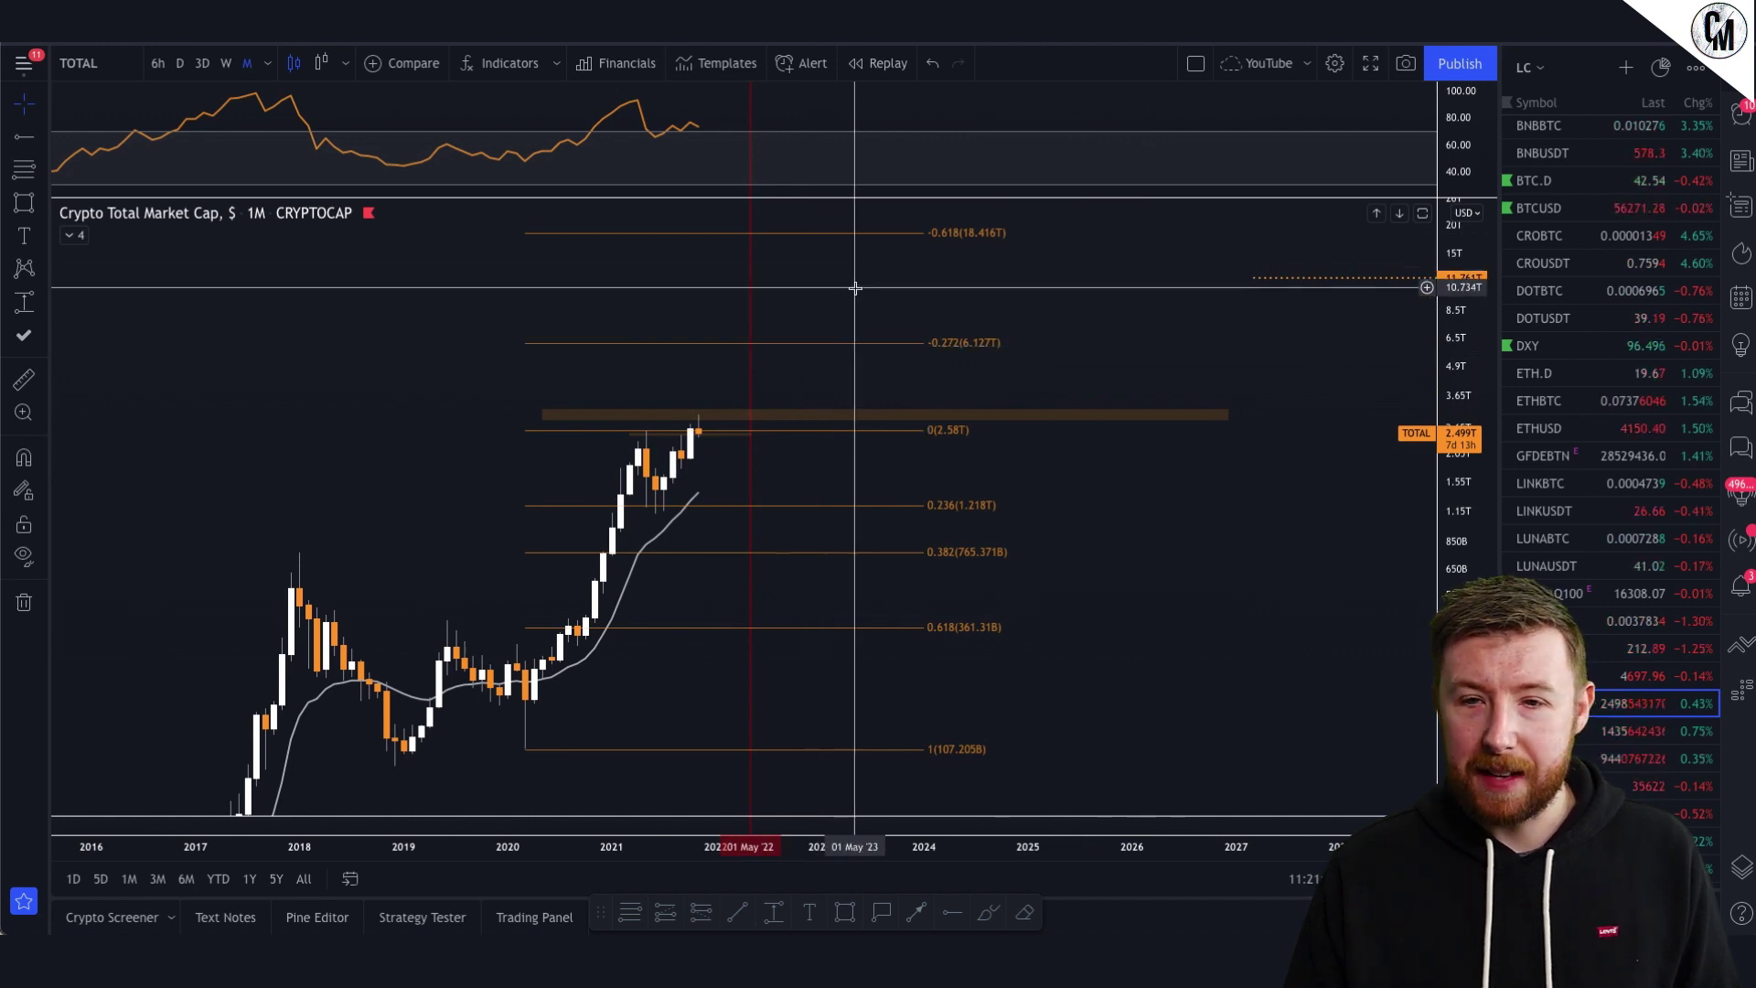
- Add a horizontal target ray at the -0.272 level (6.146T), then delete that Fibonacci
click(952, 913)
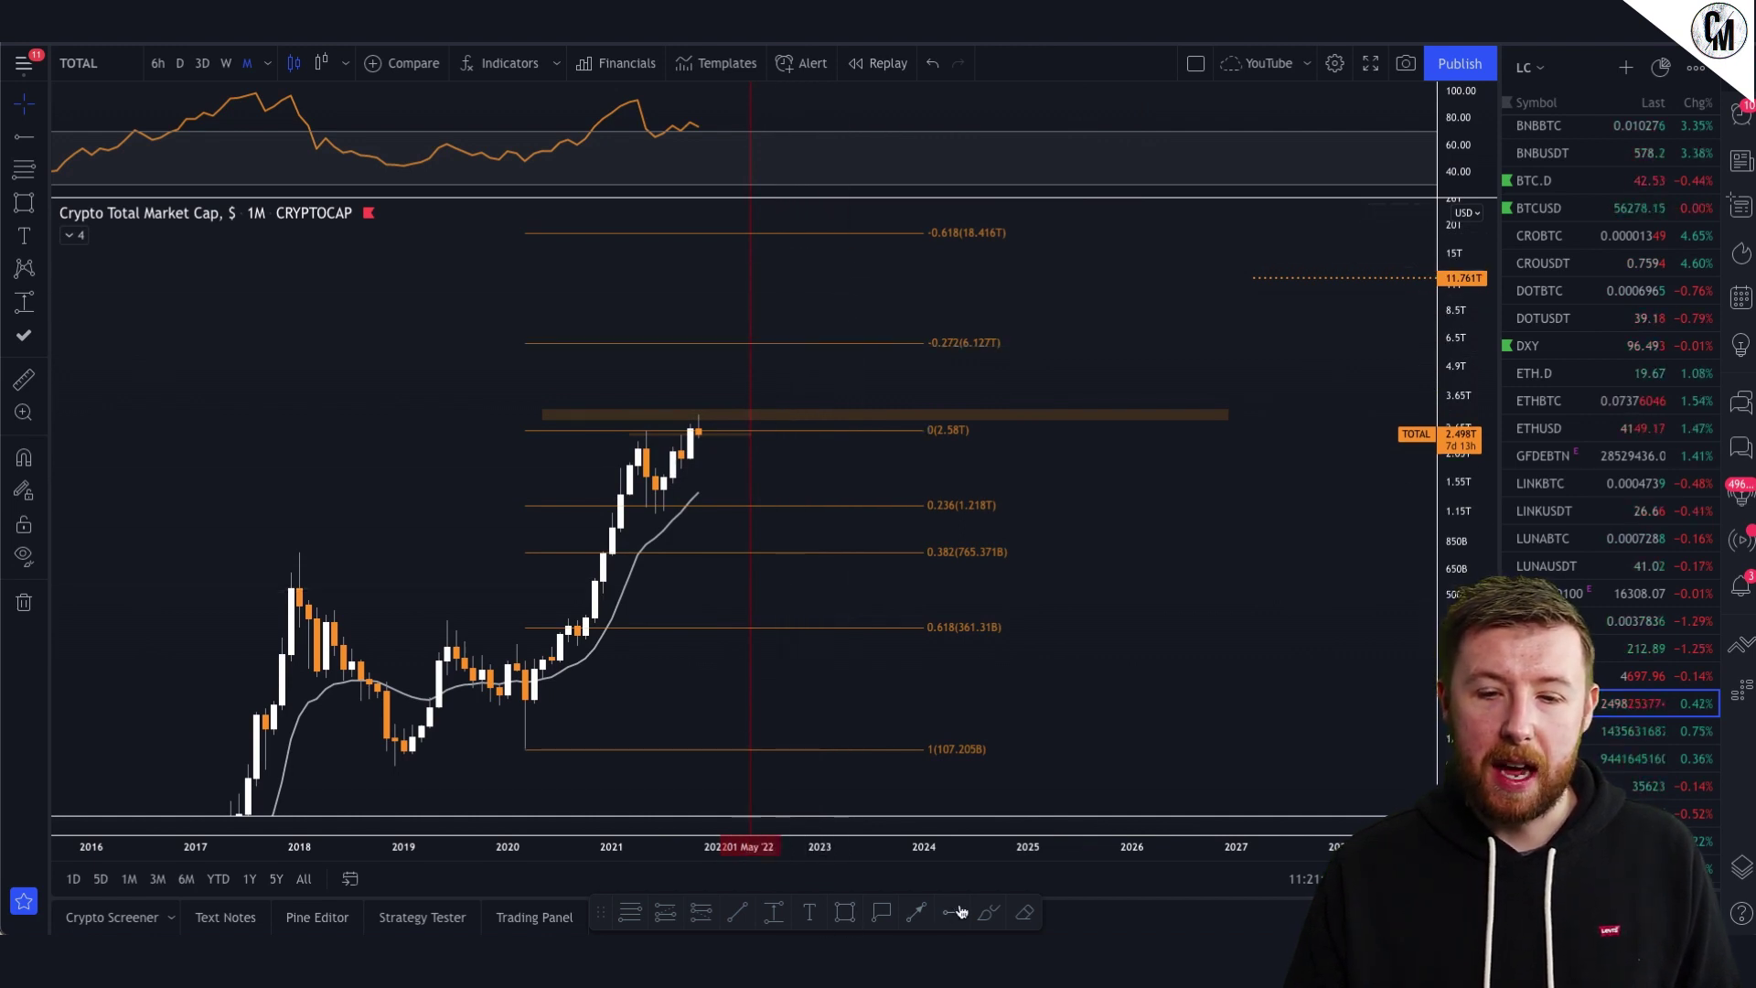
click(1046, 343)
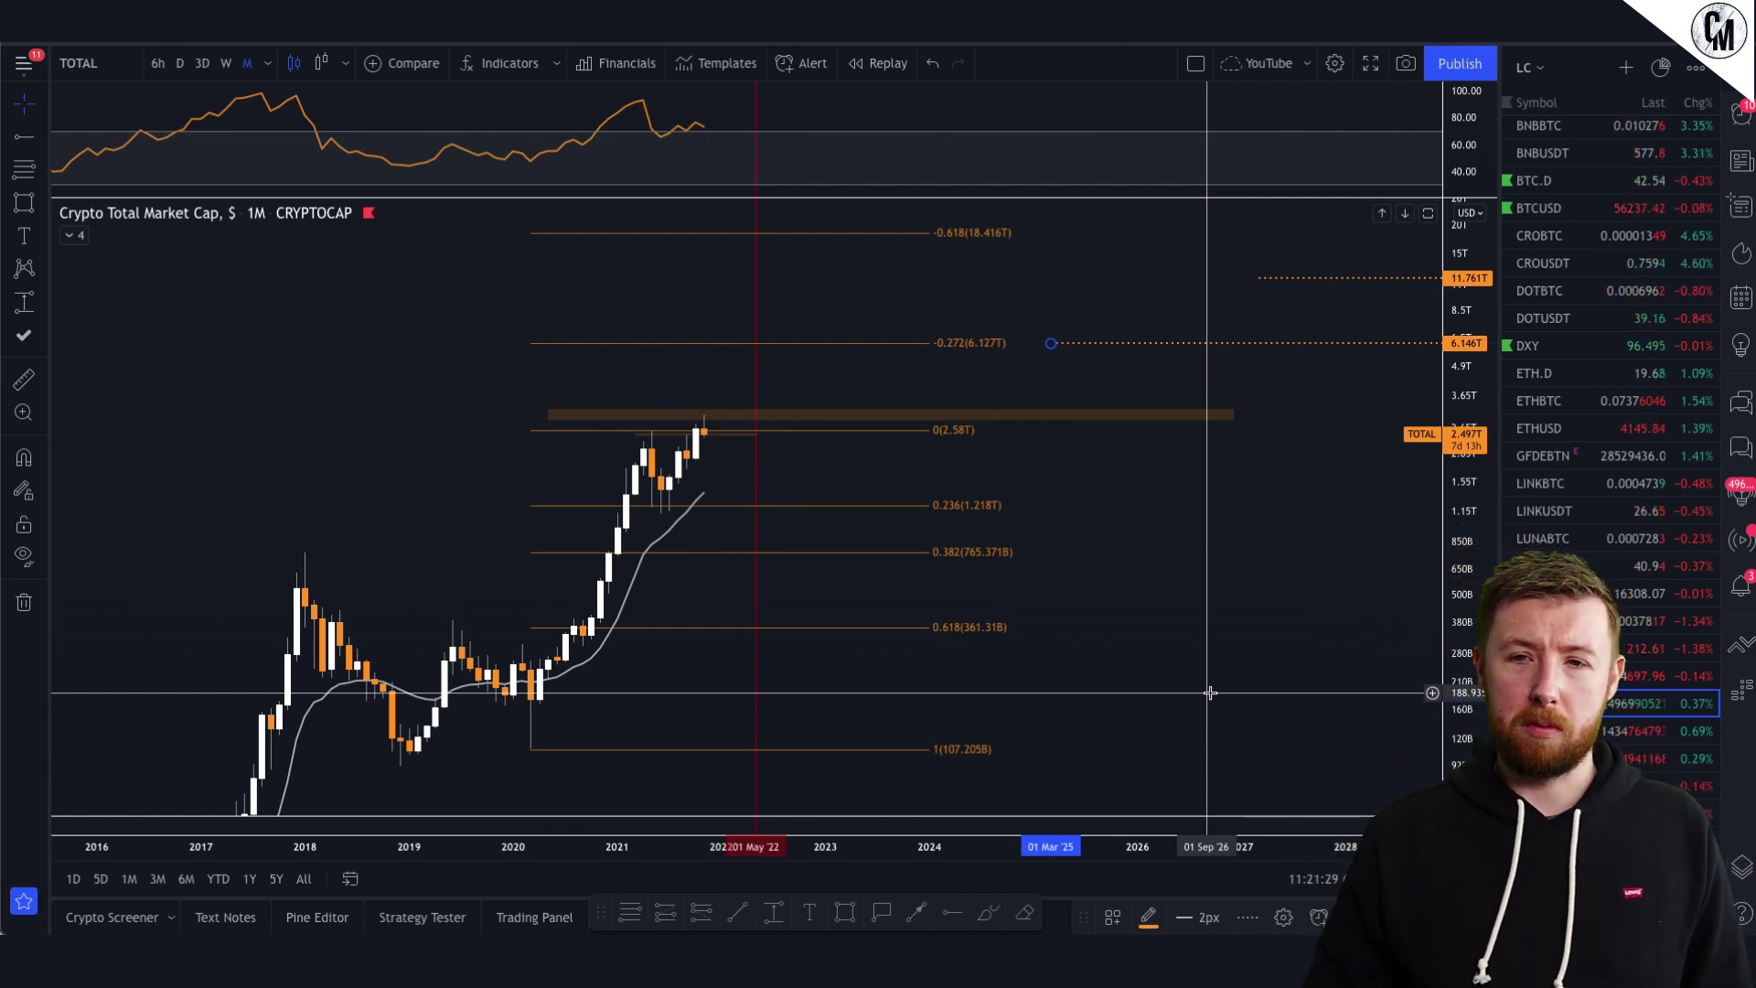
click(989, 546)
key(Delete)
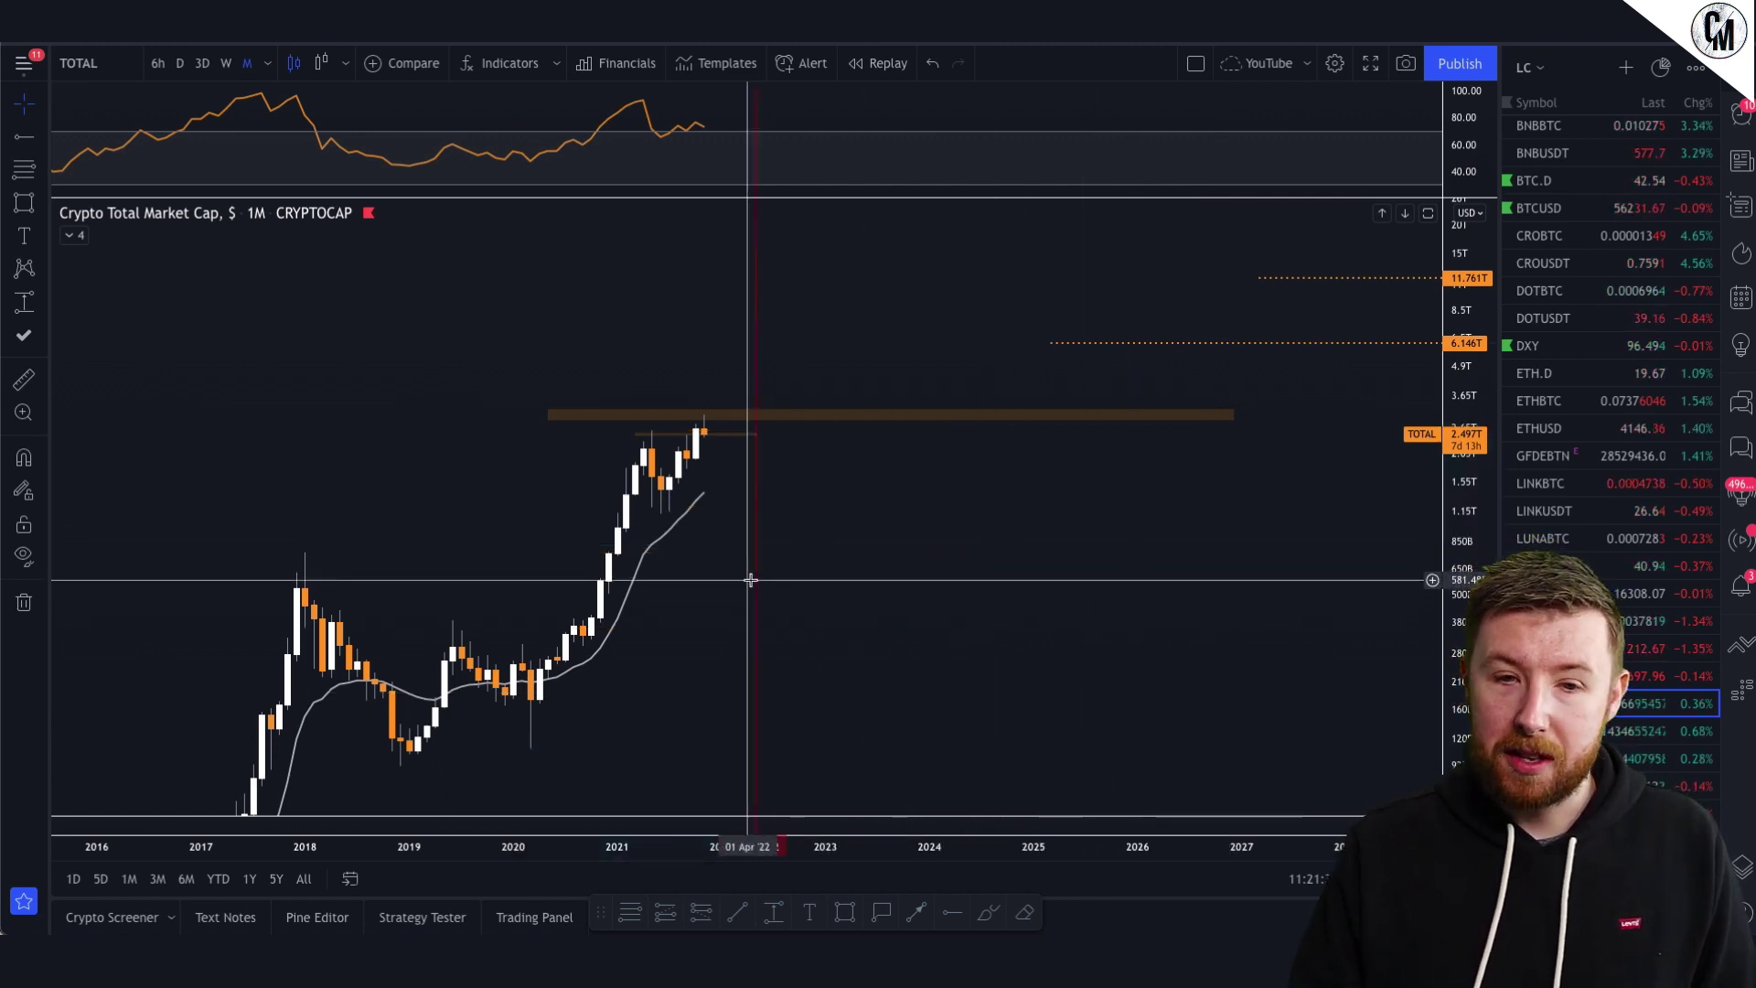
- Draw a Fibonacci retracement from the June 2021 low up to the 3.013T top
click(629, 912)
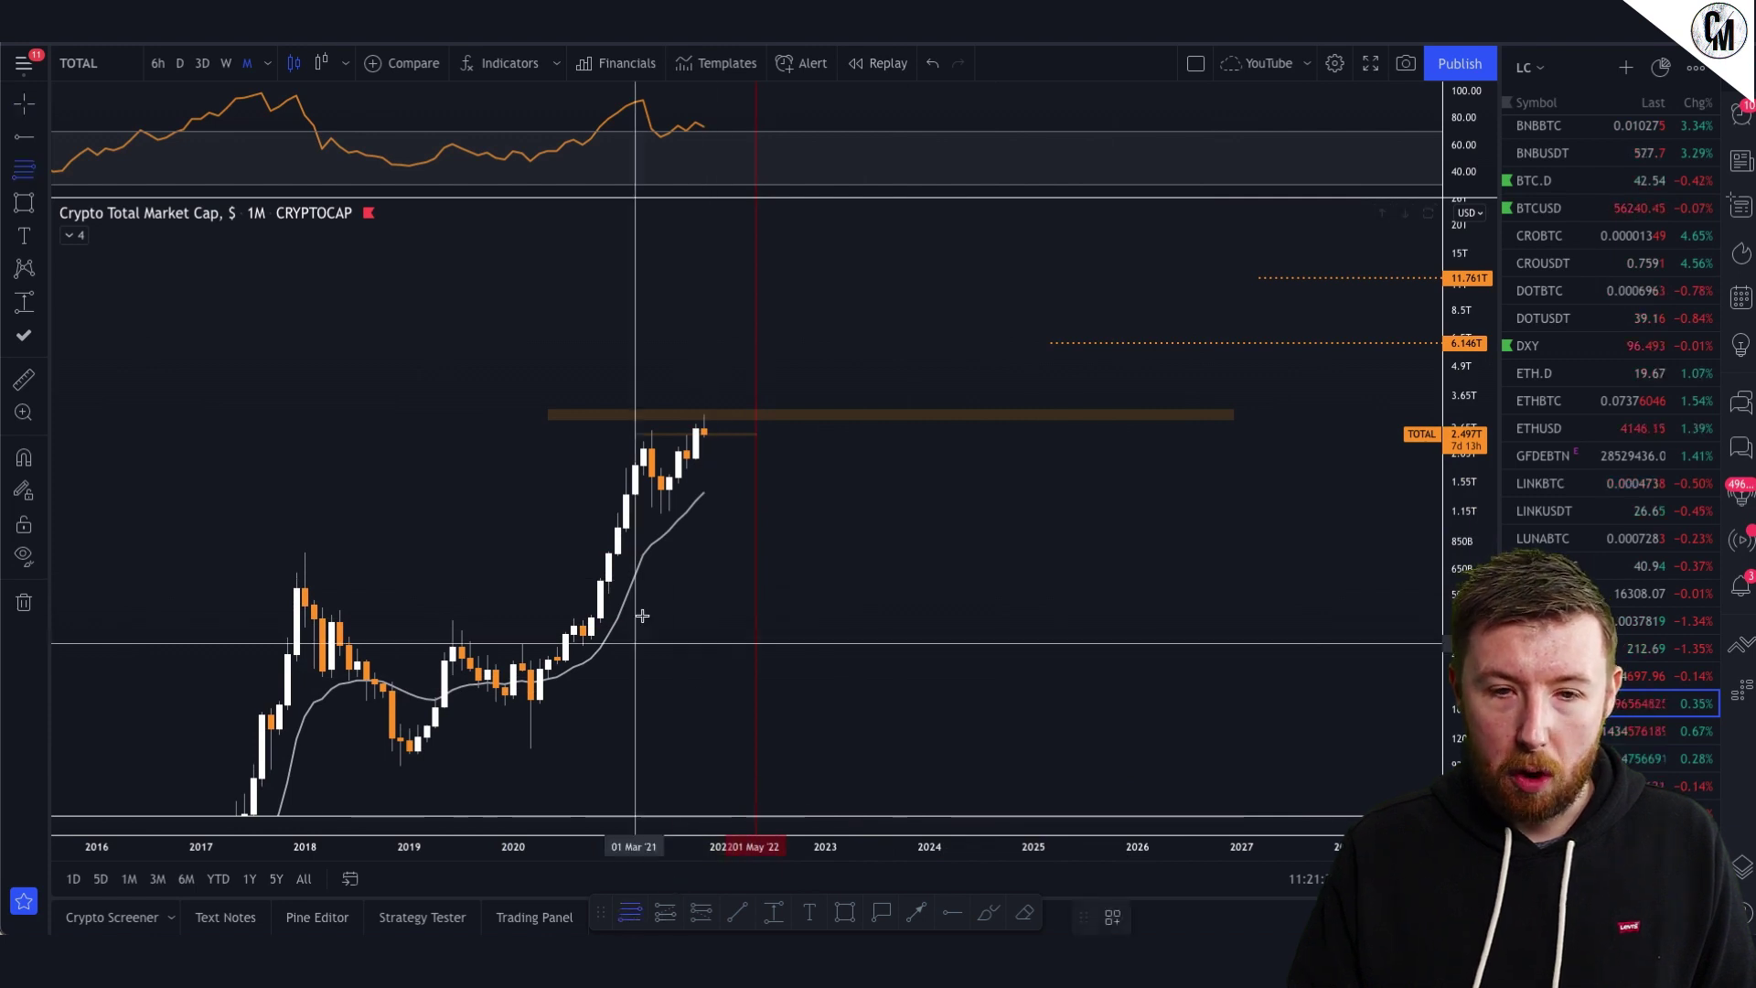
click(661, 515)
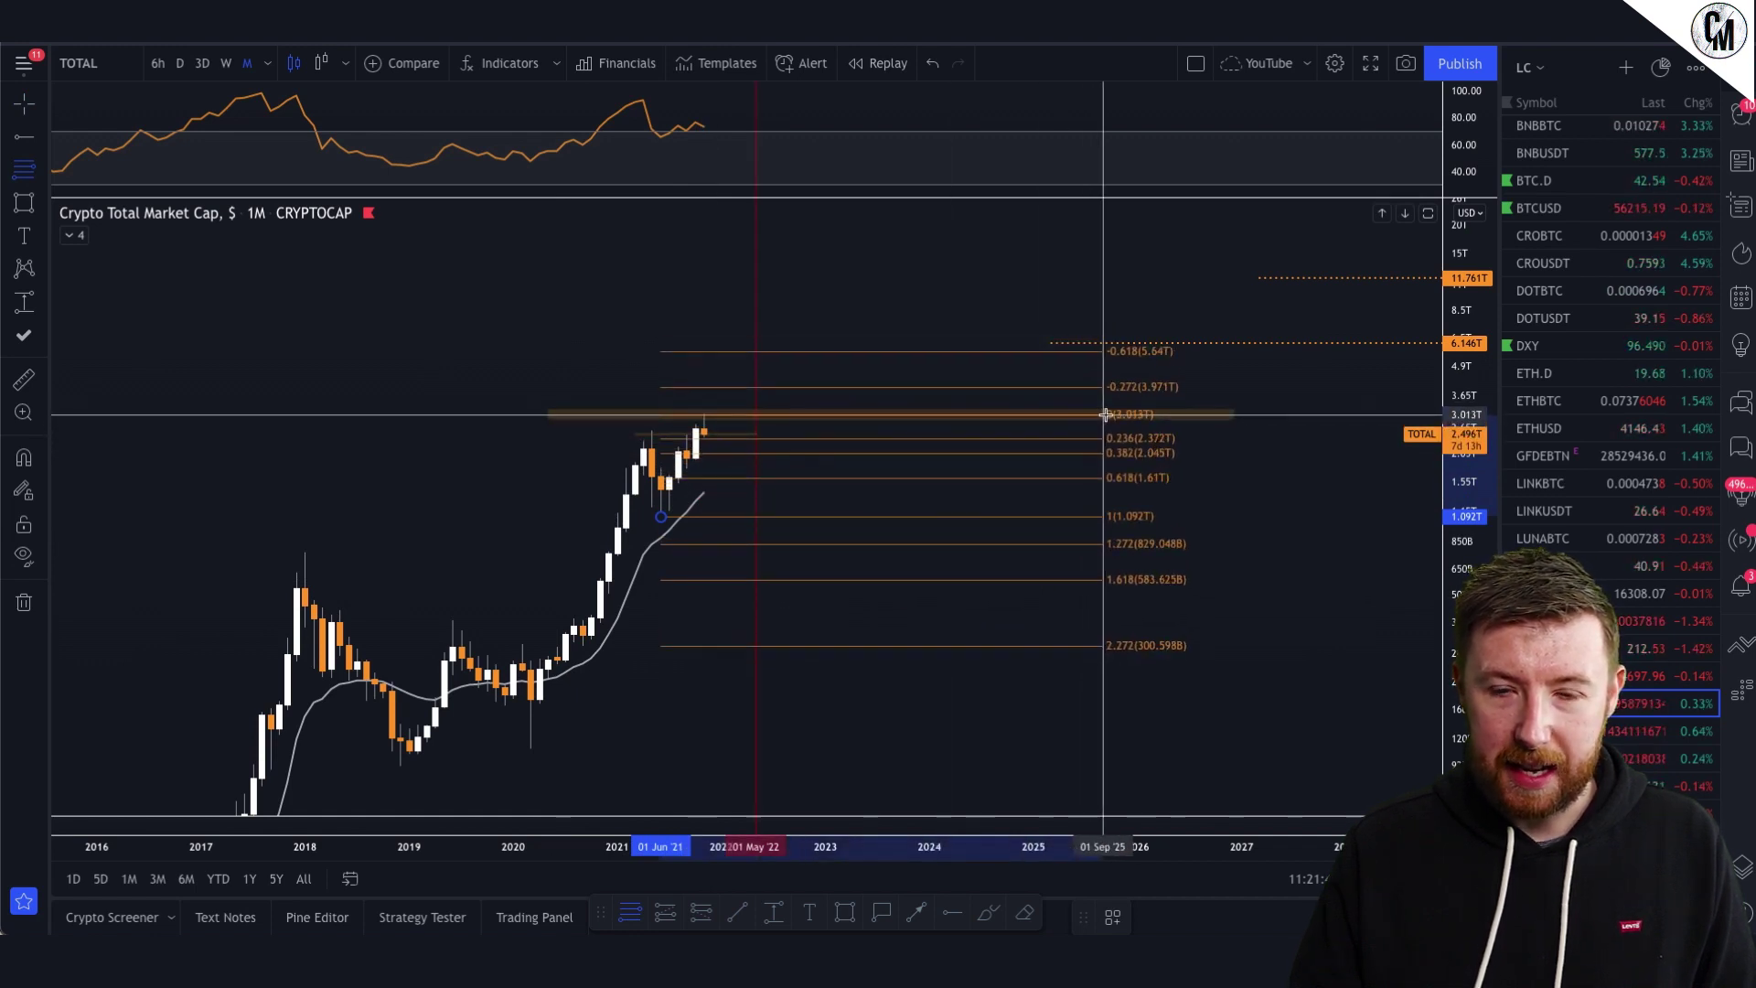
click(1111, 414)
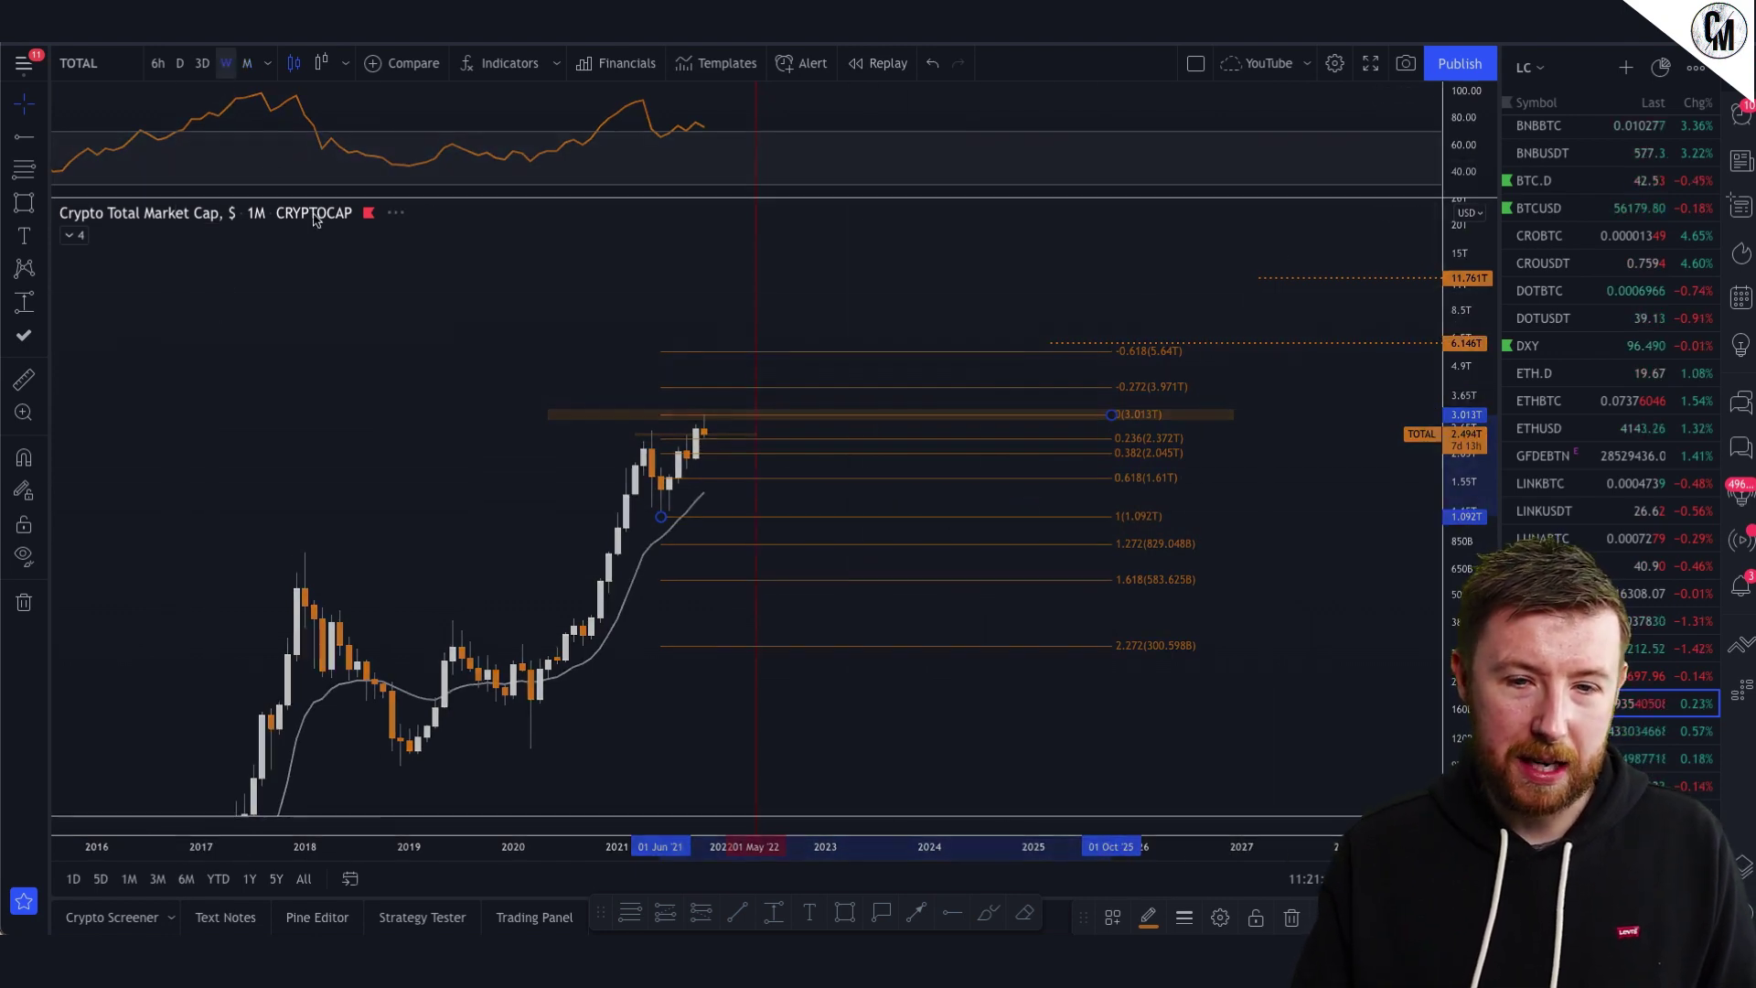
- Delete the June 2021 Fibonacci retracement from the weekly chart
scroll(1137, 674, left, 5)
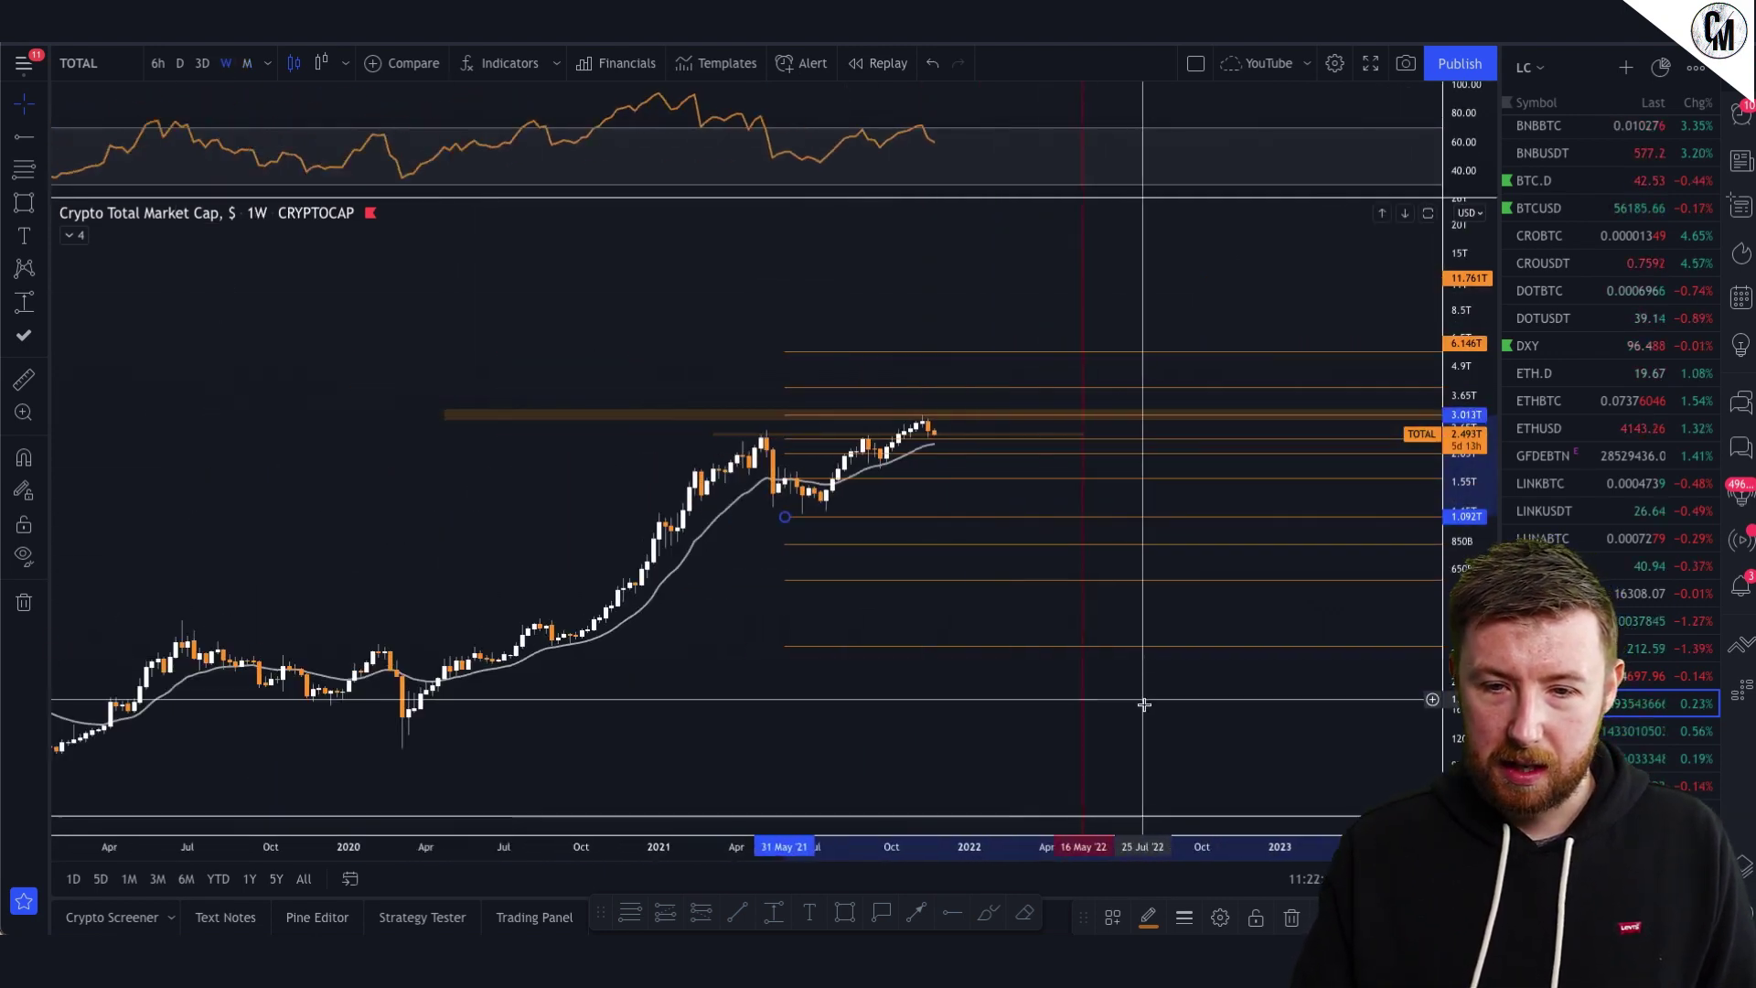
drag(1144, 704, 672, 701)
scroll(381, 513, left, 5)
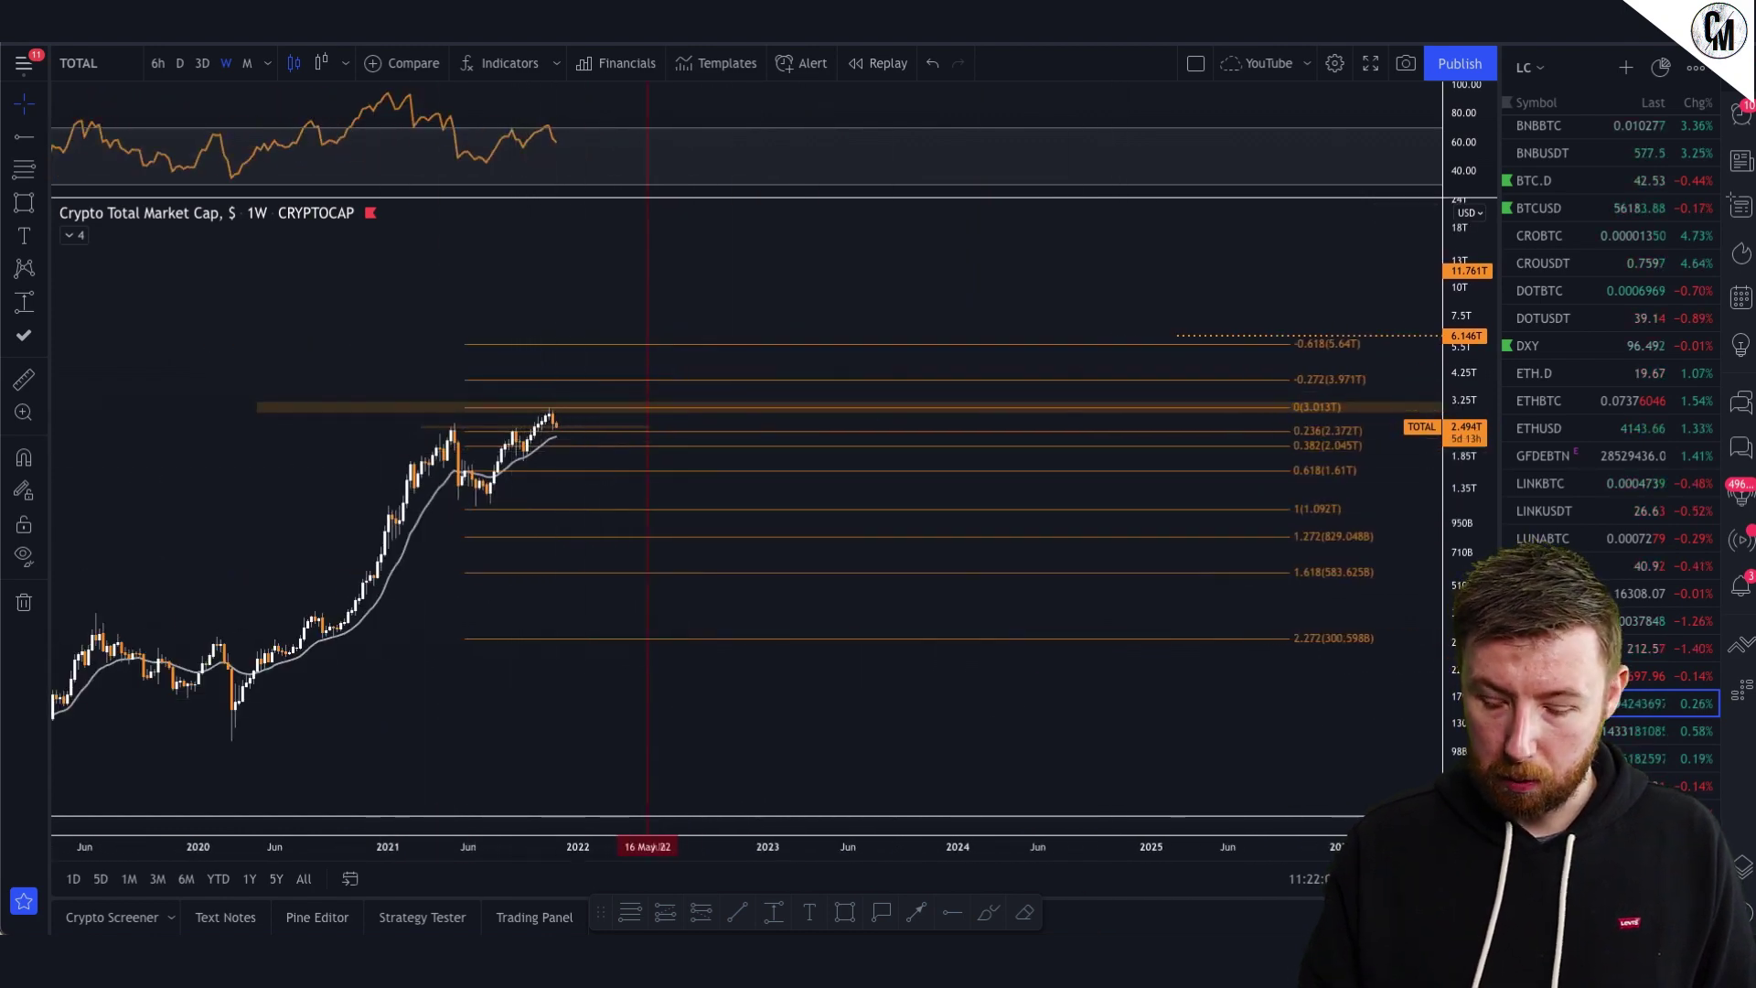
click(1314, 509)
key(Delete)
- Switch back to monthly candles and pan to leave room on the right for future bars
click(247, 63)
scroll(1039, 404, up, 2)
drag(984, 530, 1175, 502)
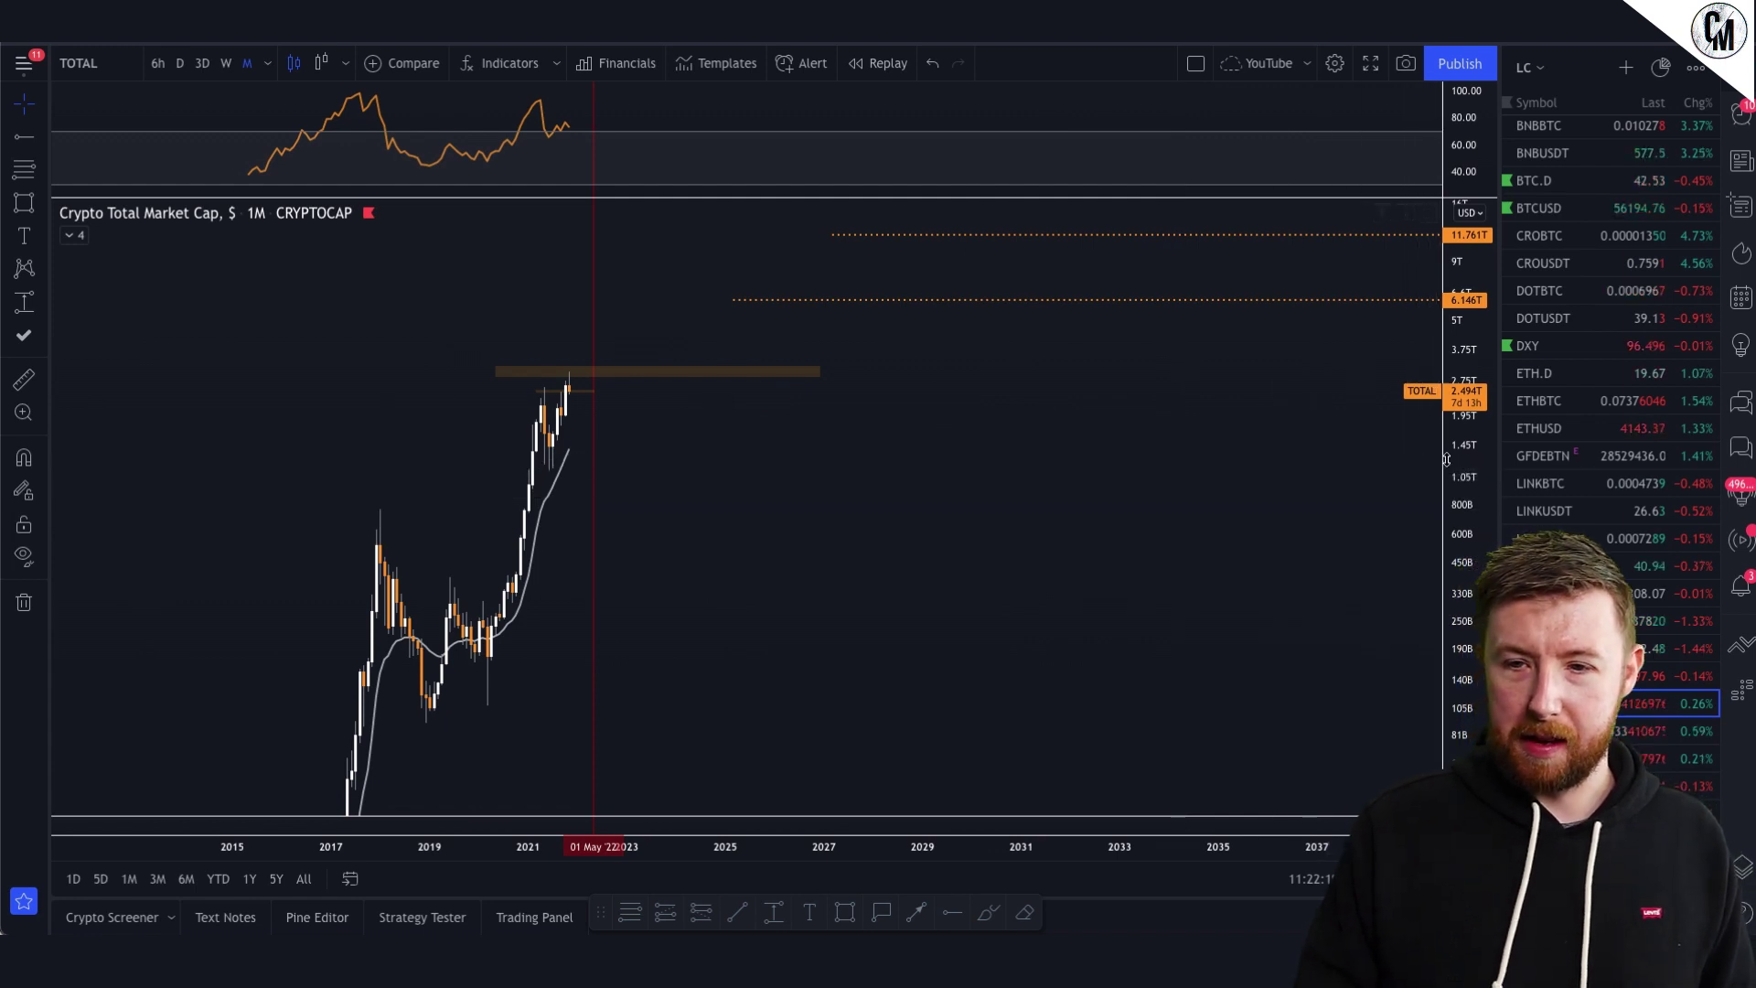
- Compress the log price scale to span 9B–100T and recenter the full history
drag(1447, 459, 1431, 675)
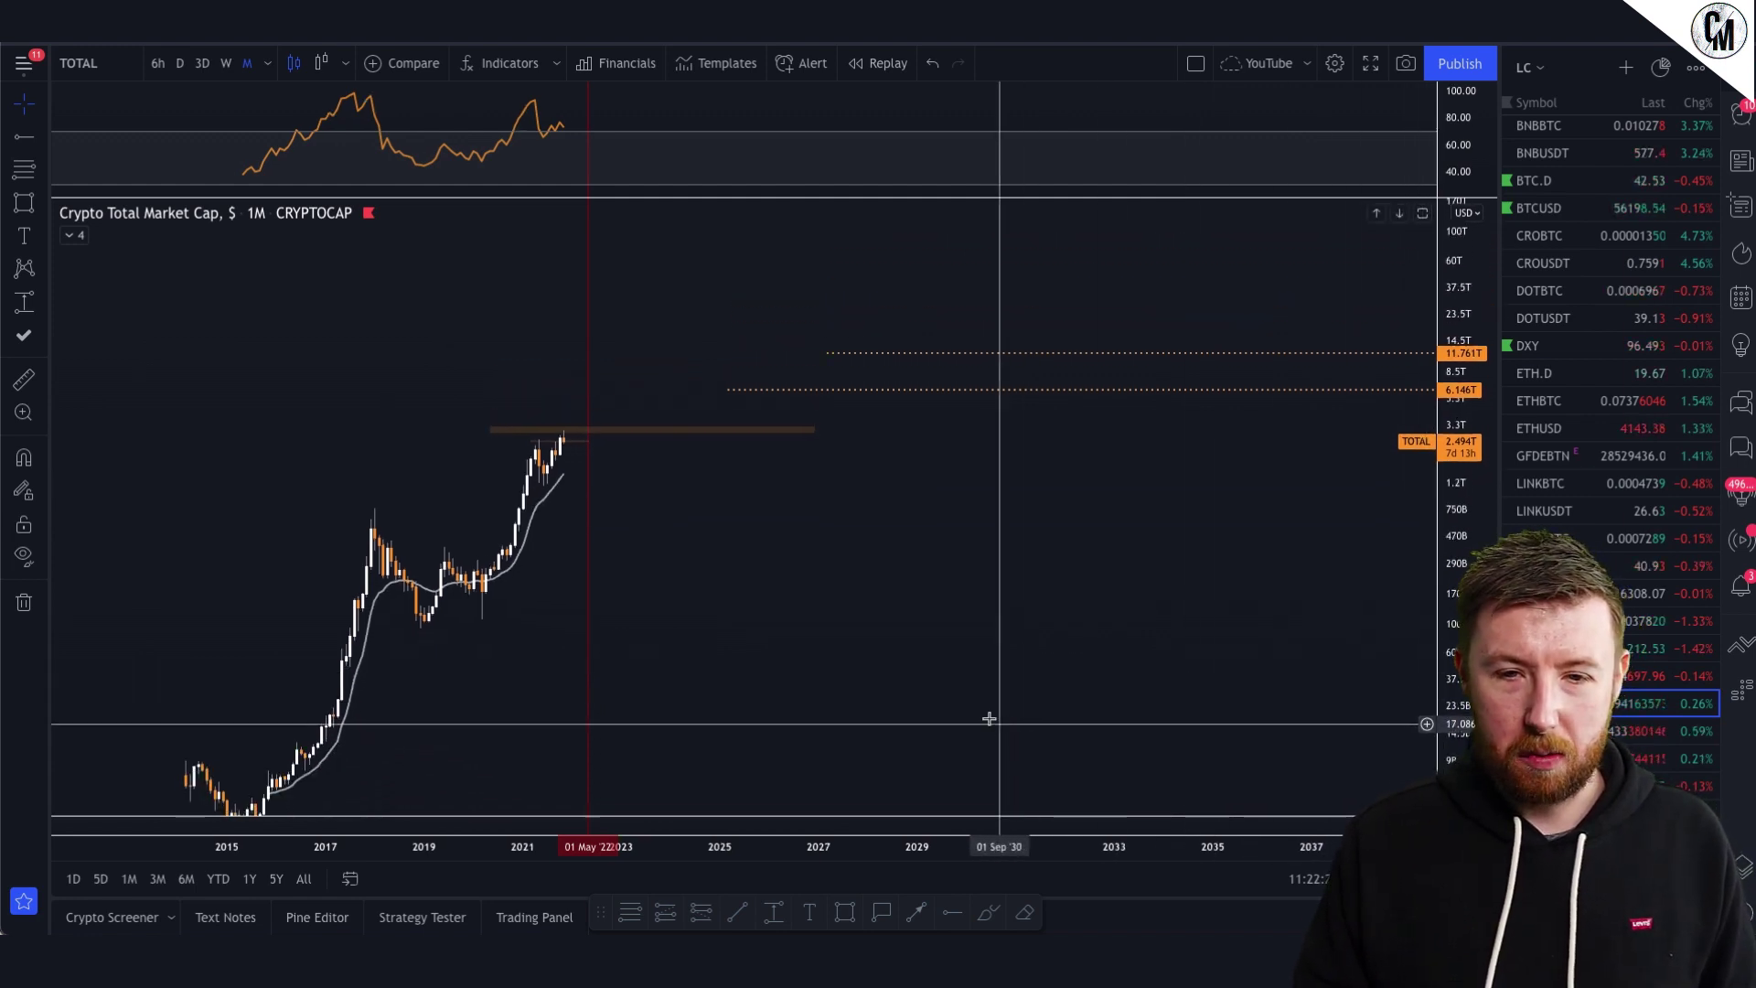
drag(976, 709, 934, 686)
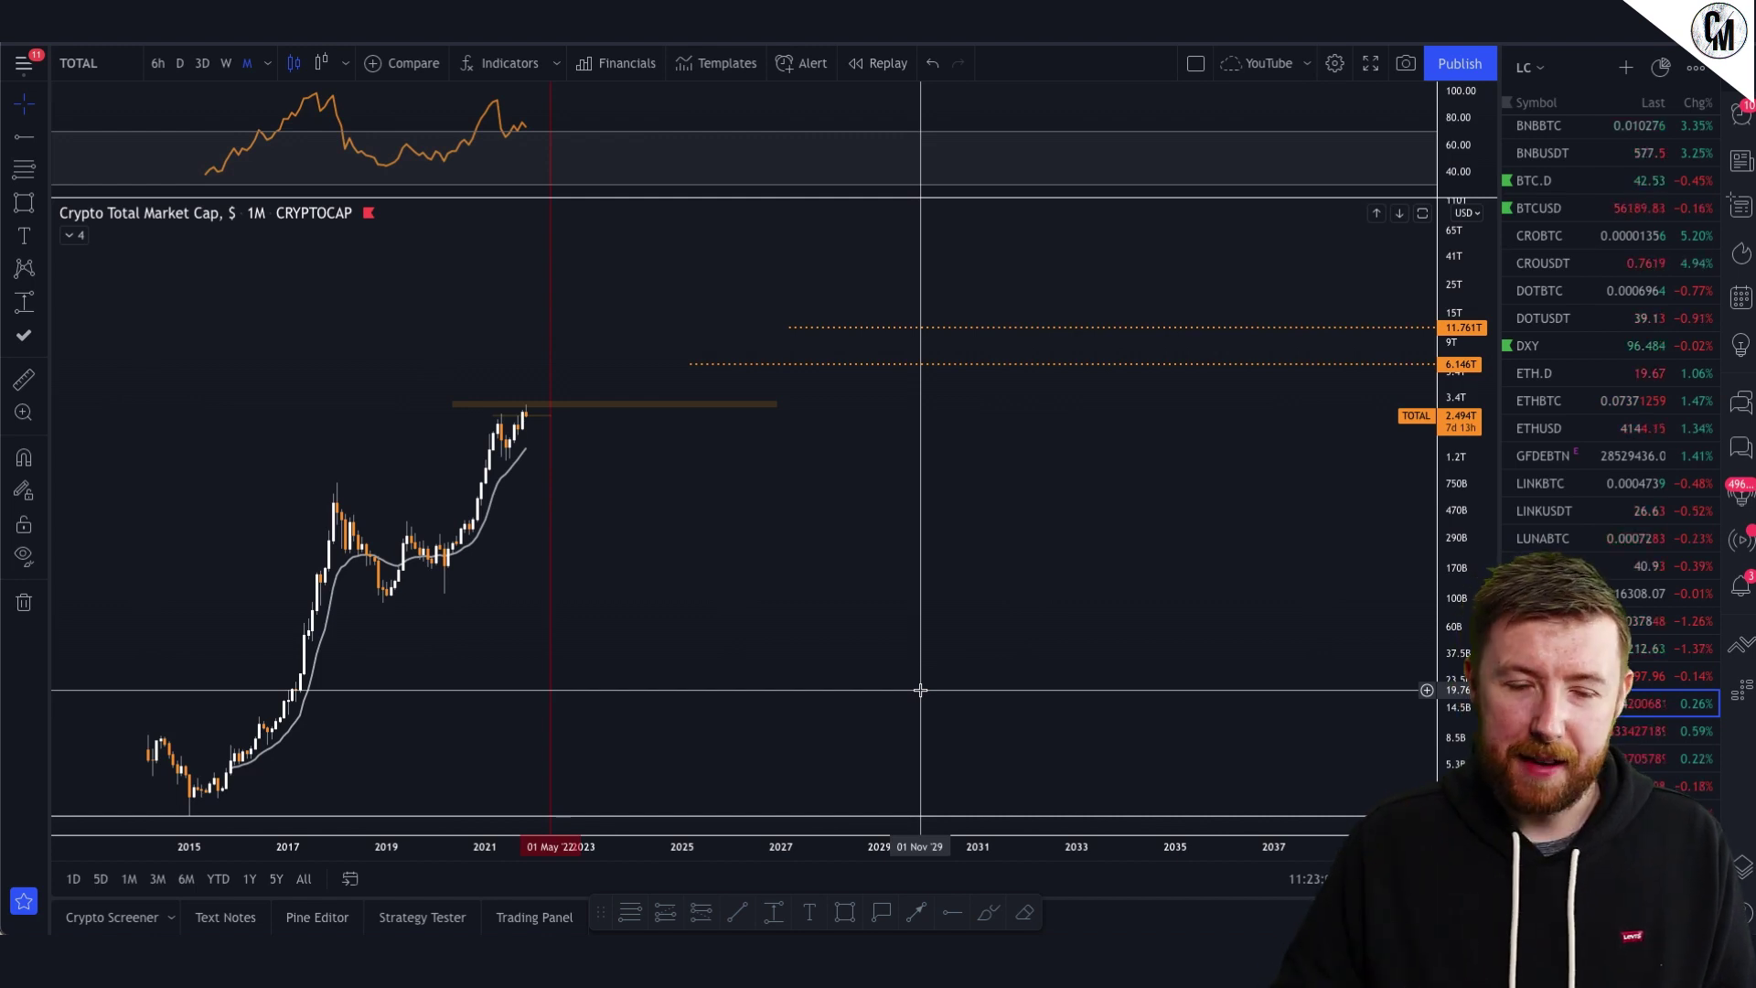
click(631, 914)
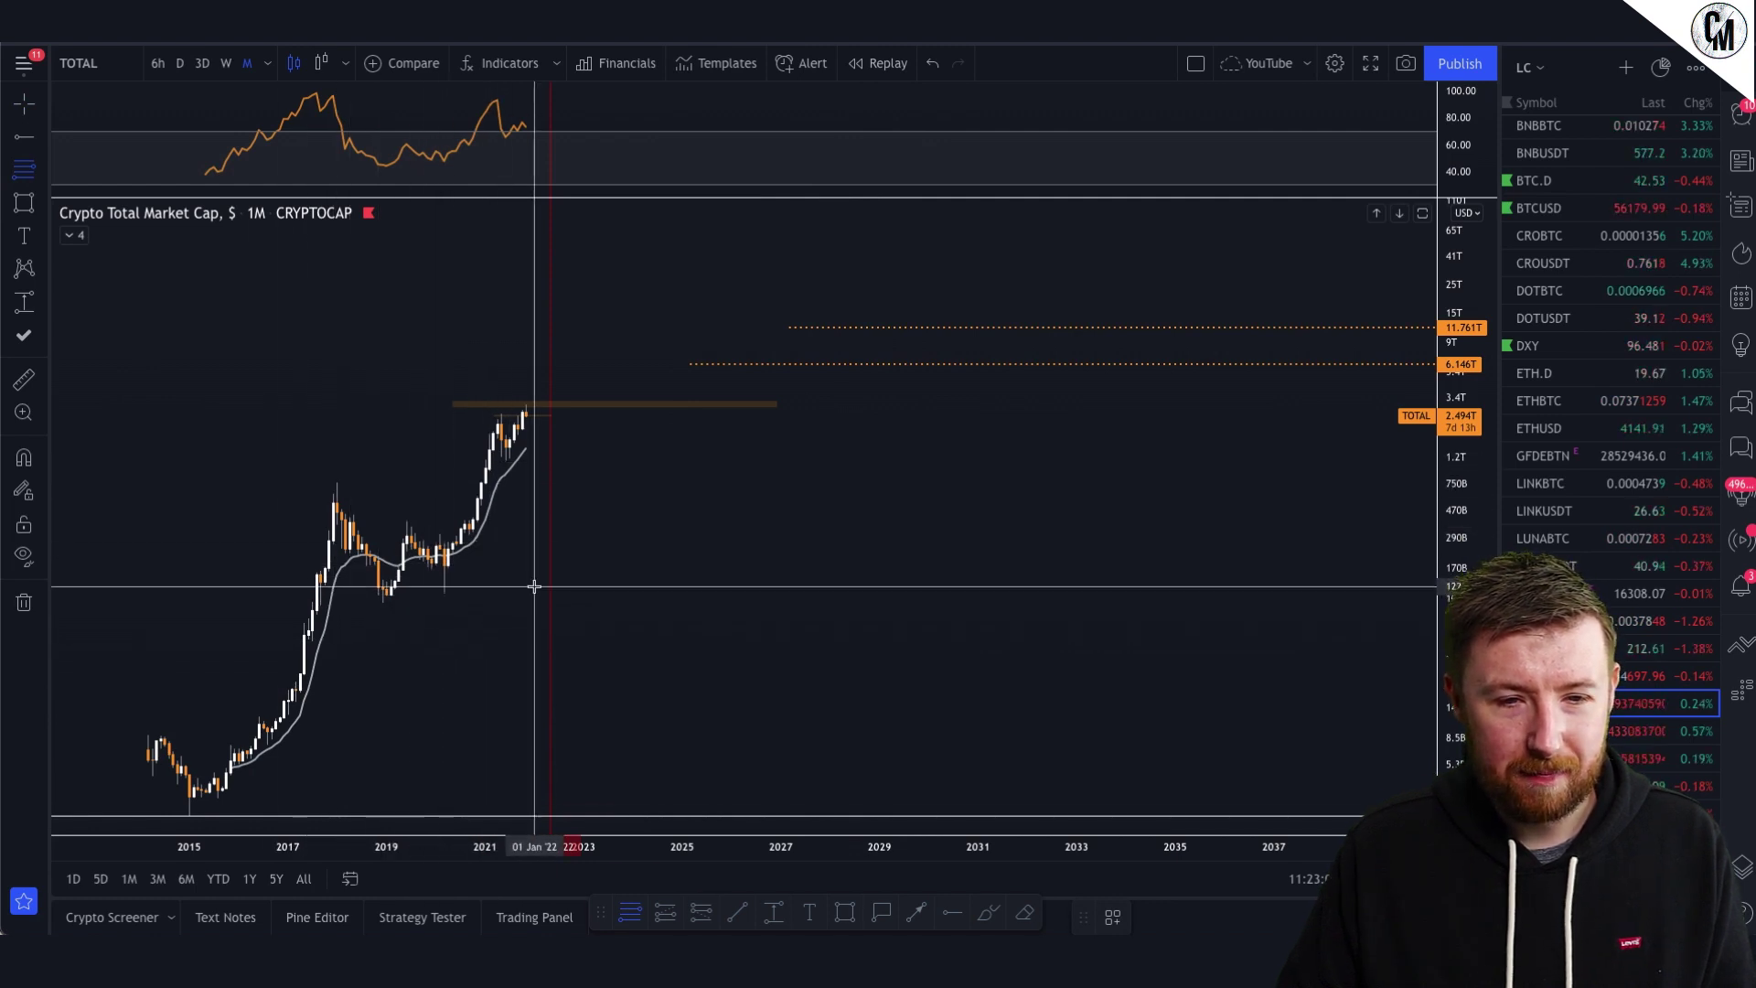
click(448, 592)
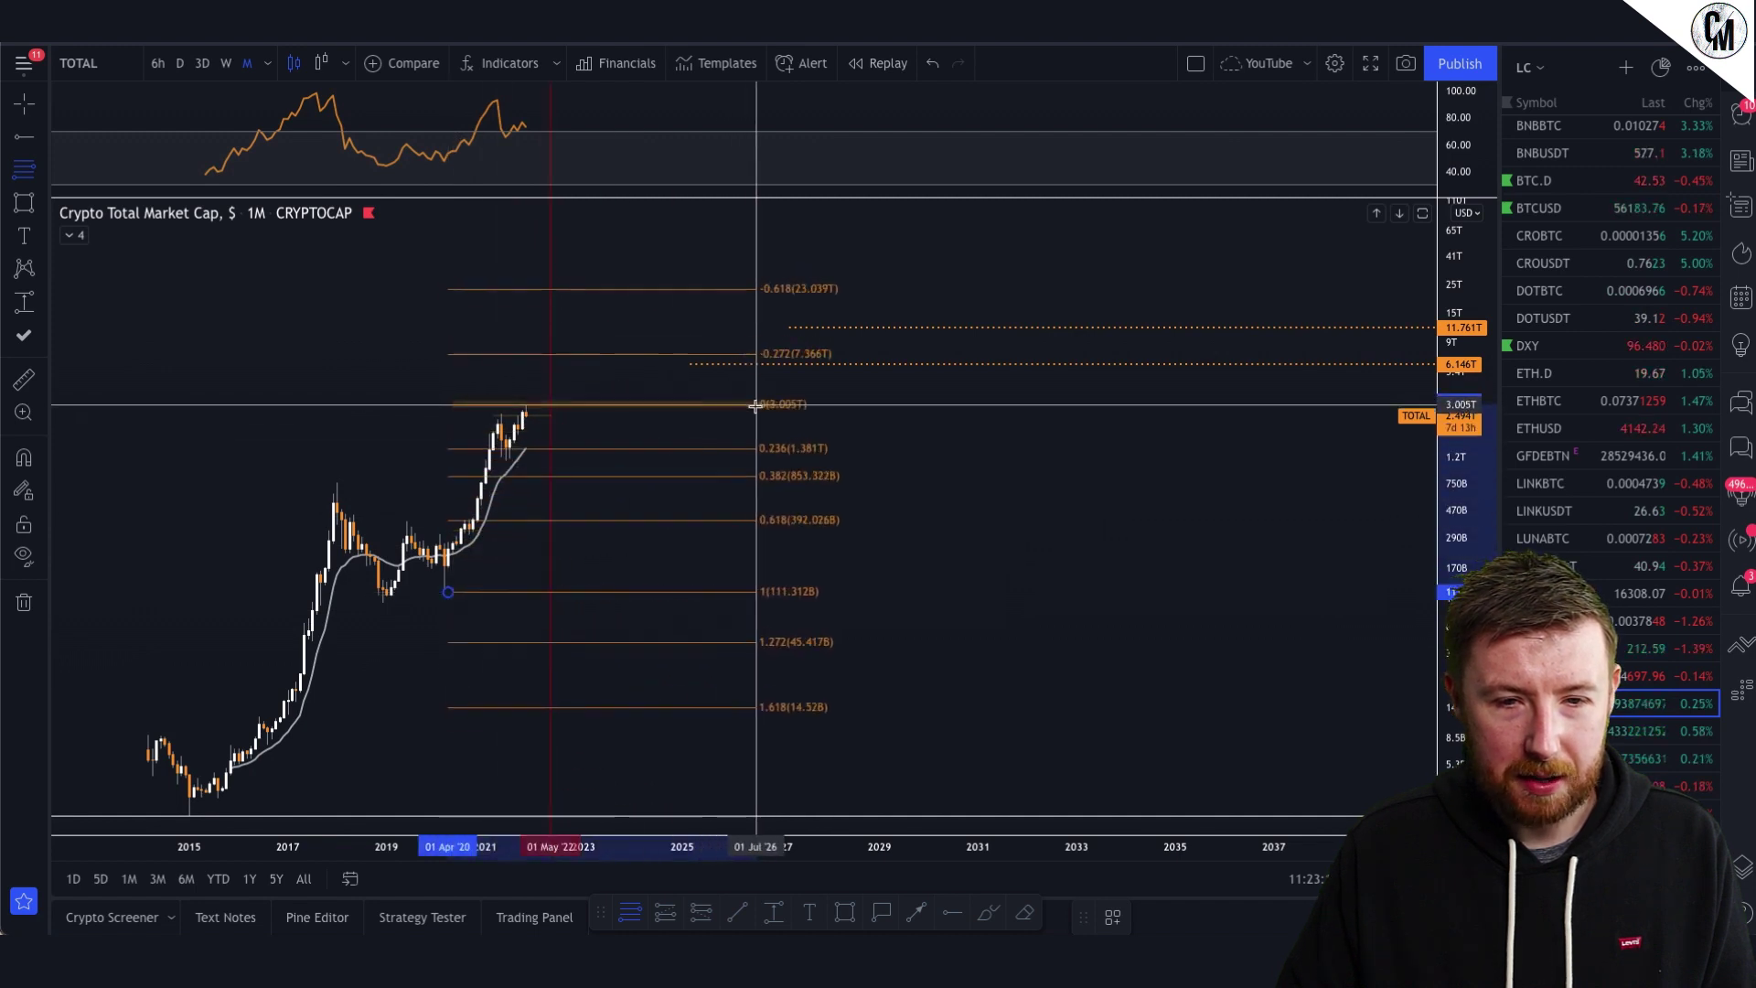
click(756, 405)
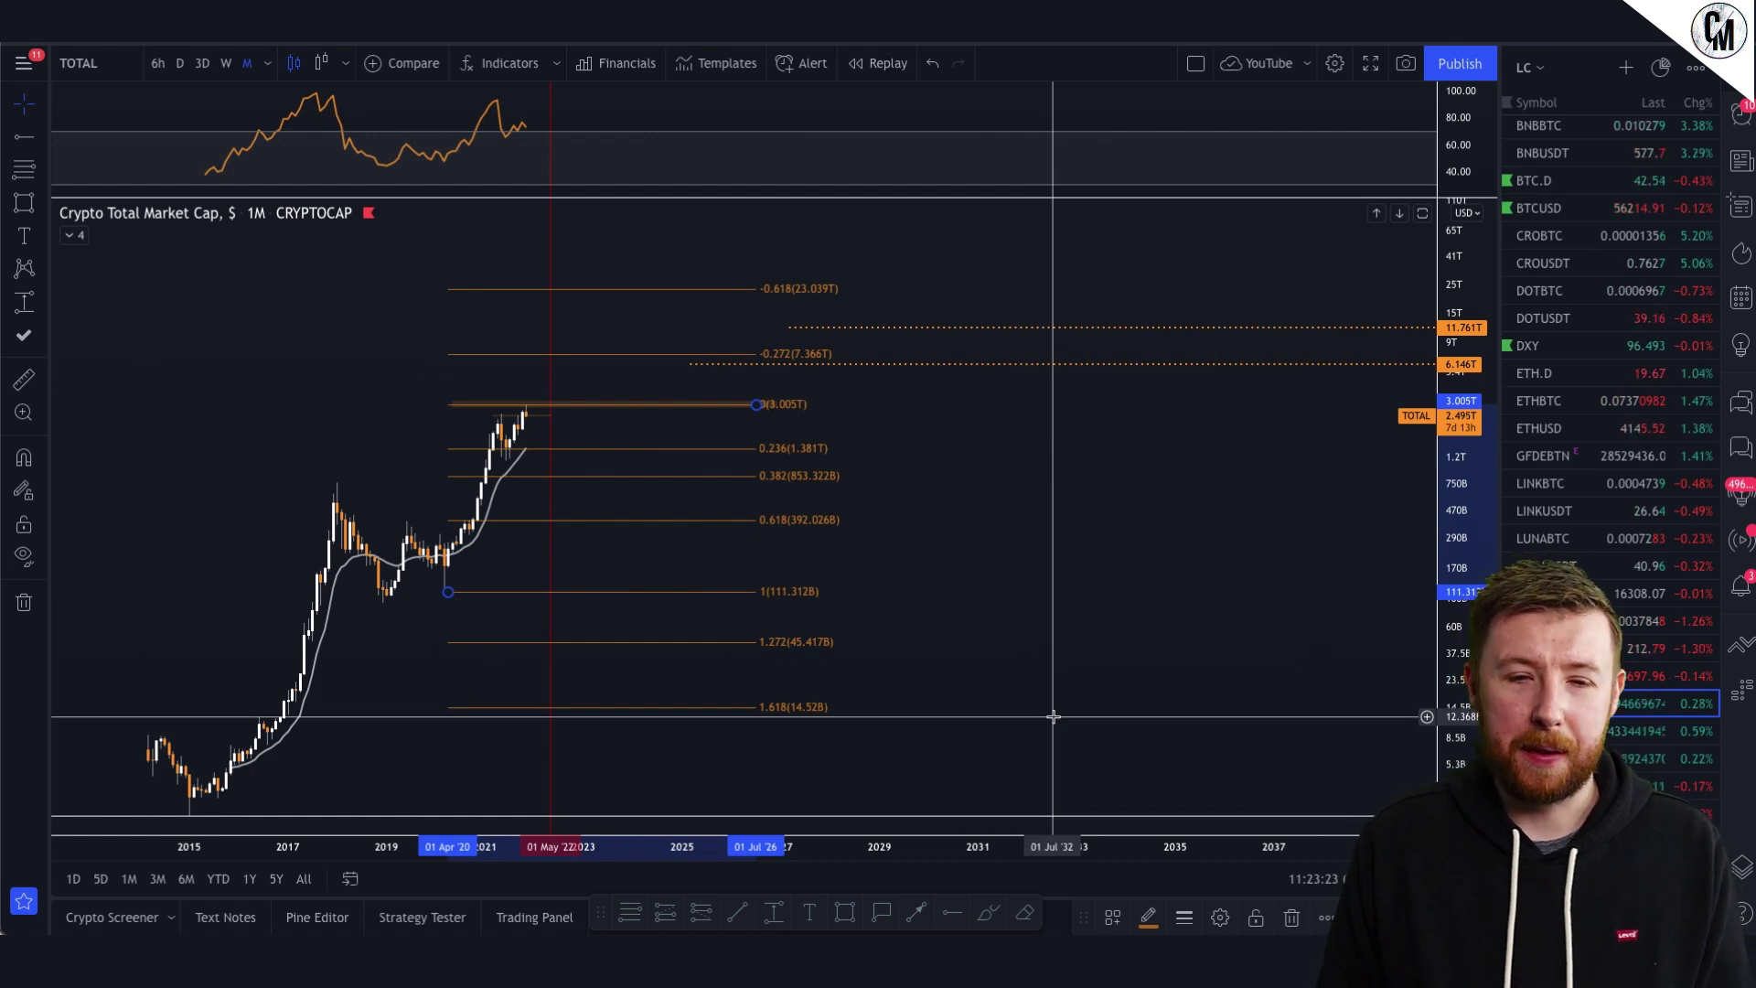
key(Delete)
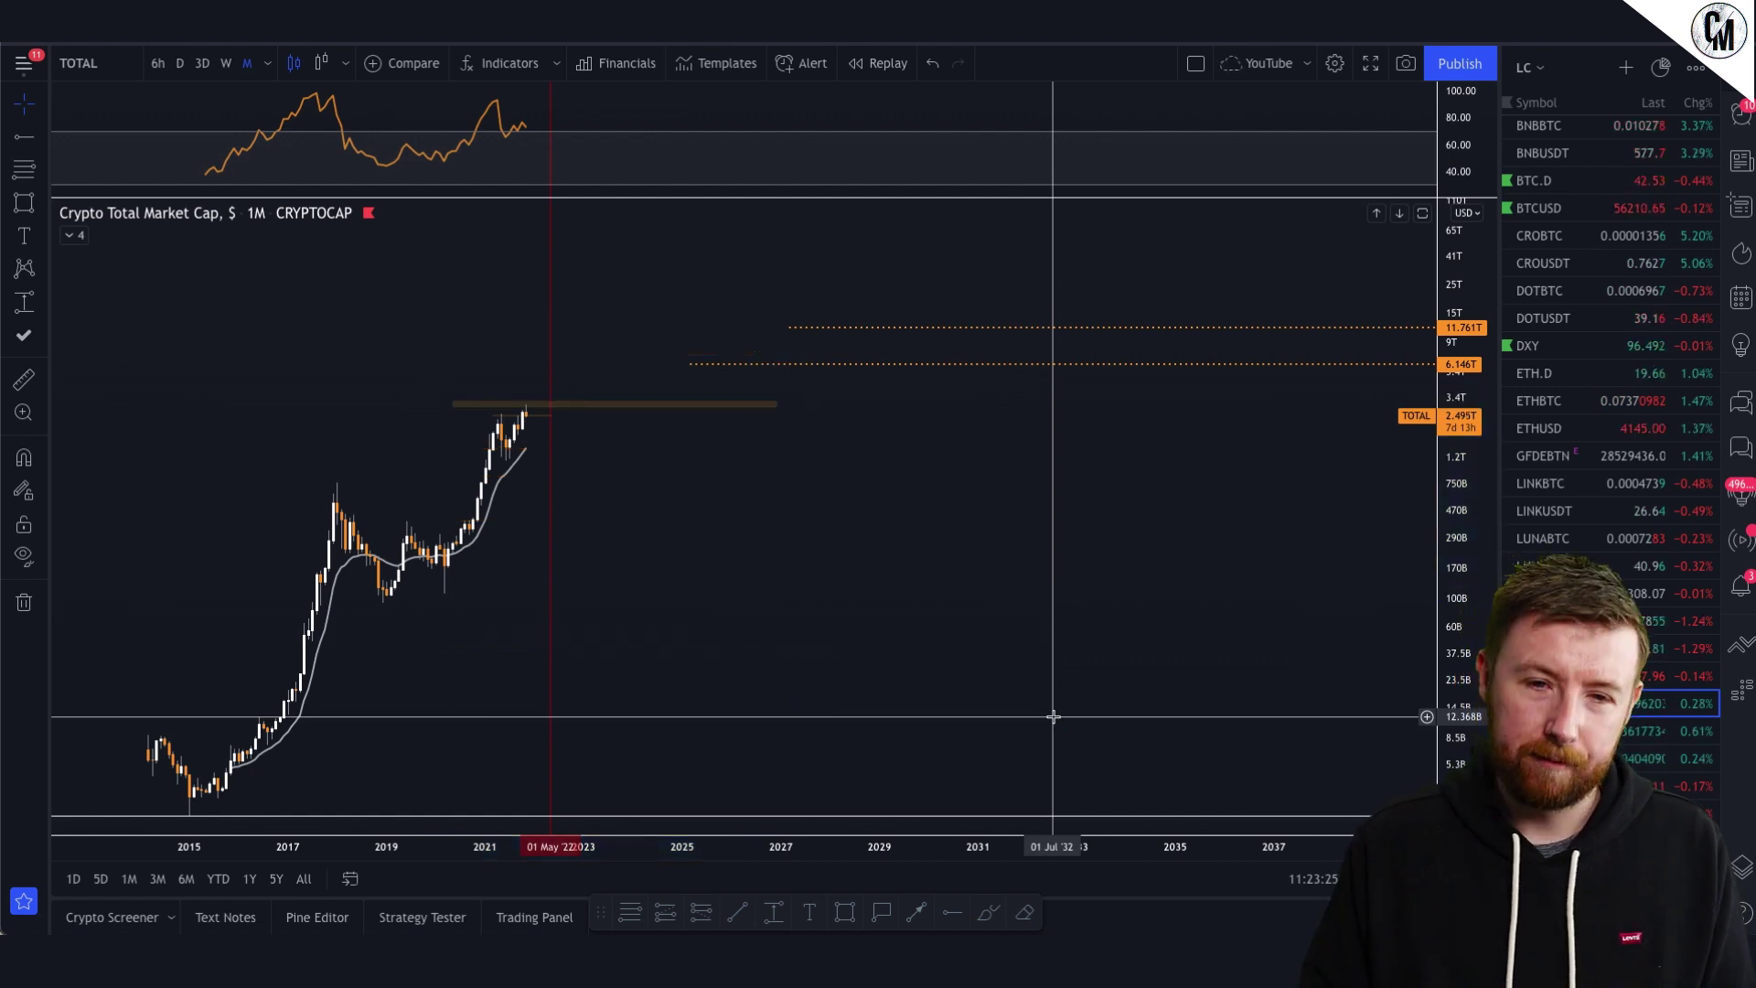